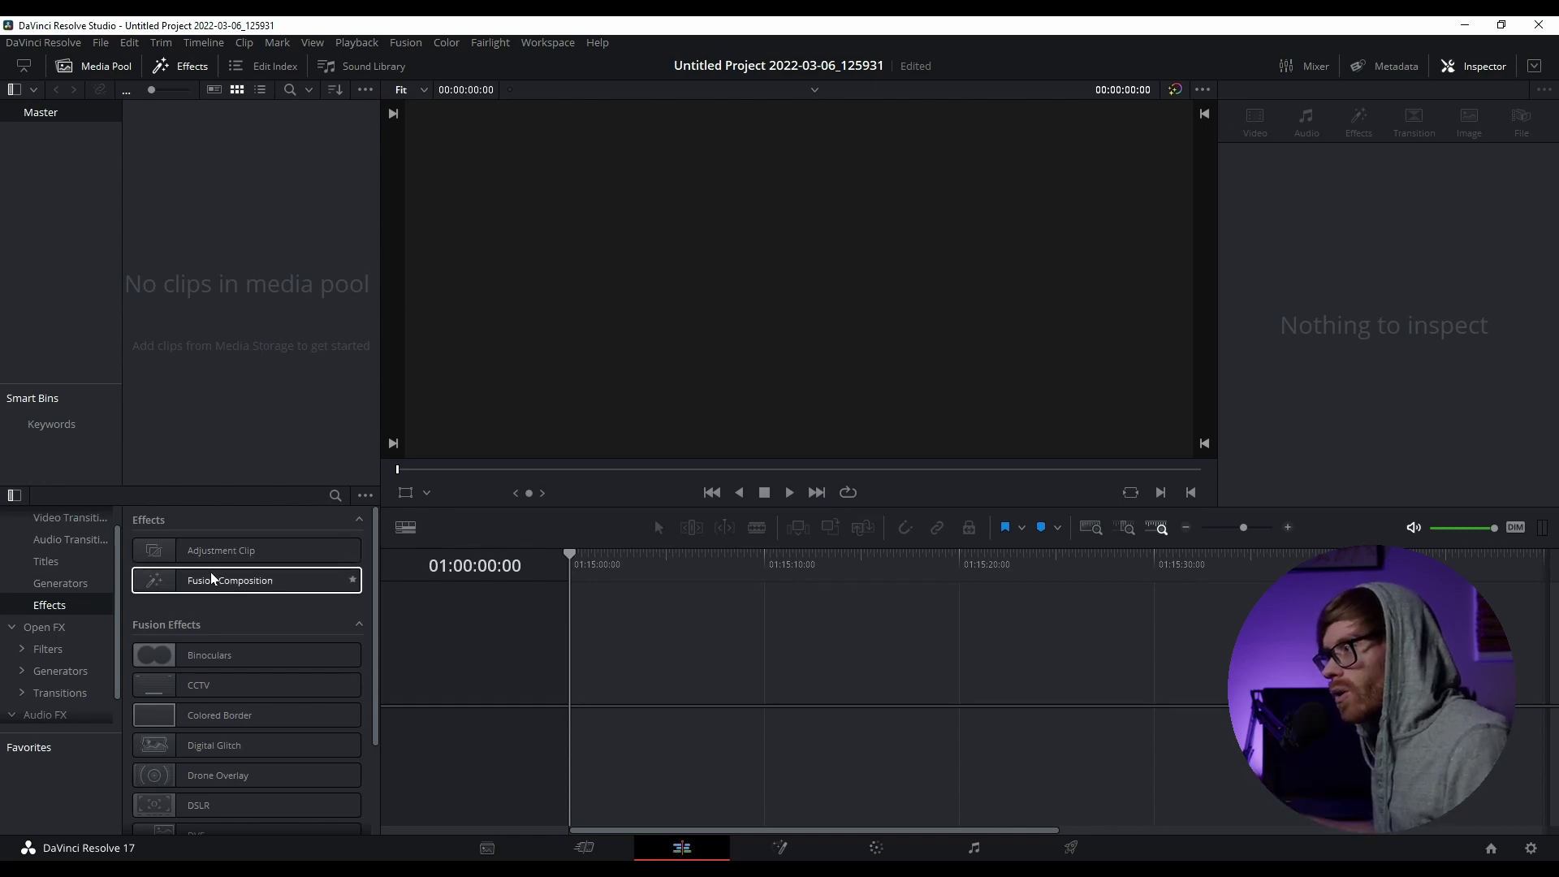
# Add a Fusion Composition to the start of the empty timeline and open it on the Fusion page.
pyautogui.moveTo(163, 586); pyautogui.dragTo(611, 674)
pyautogui.click(631, 672)
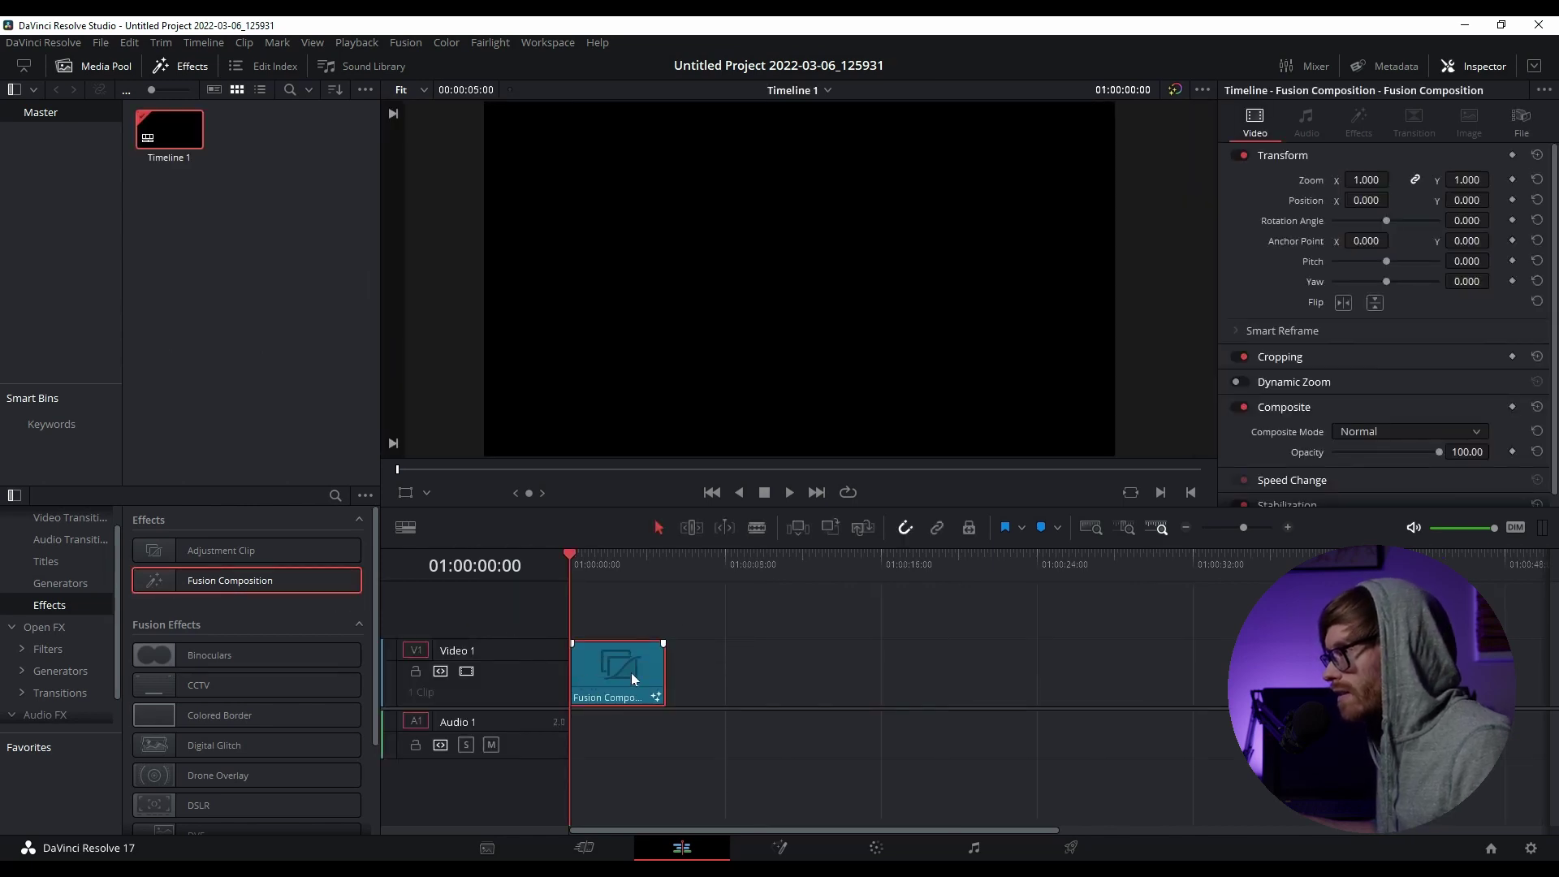
pyautogui.click(782, 847)
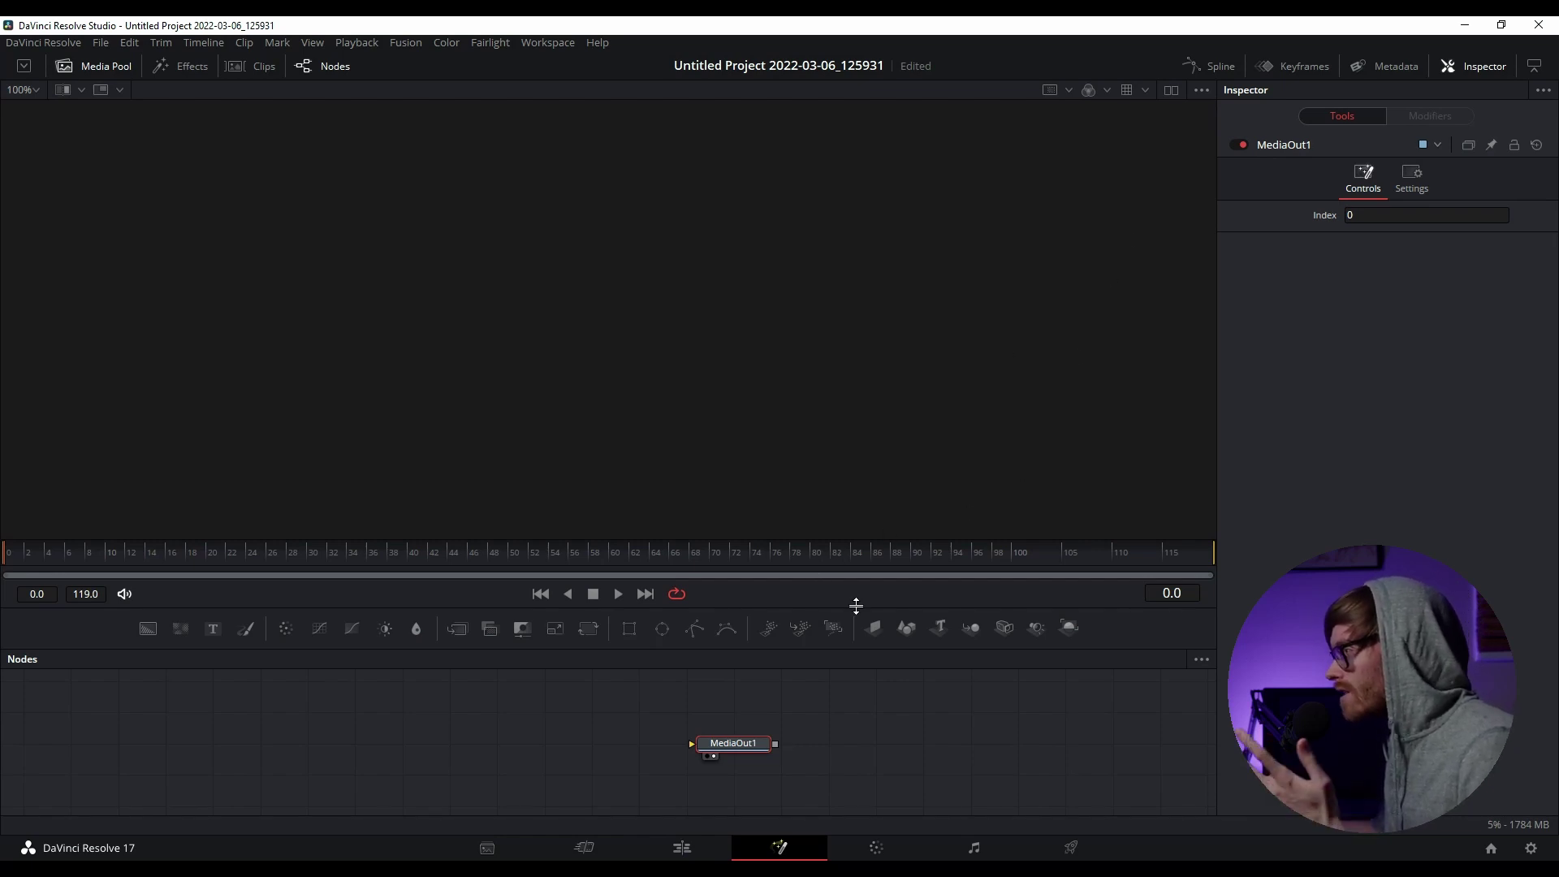
# Add a Background node before MediaOut1 in the node graph and connect its output to MediaOut1.
pyautogui.moveTo(856, 607); pyautogui.dragTo(856, 605)
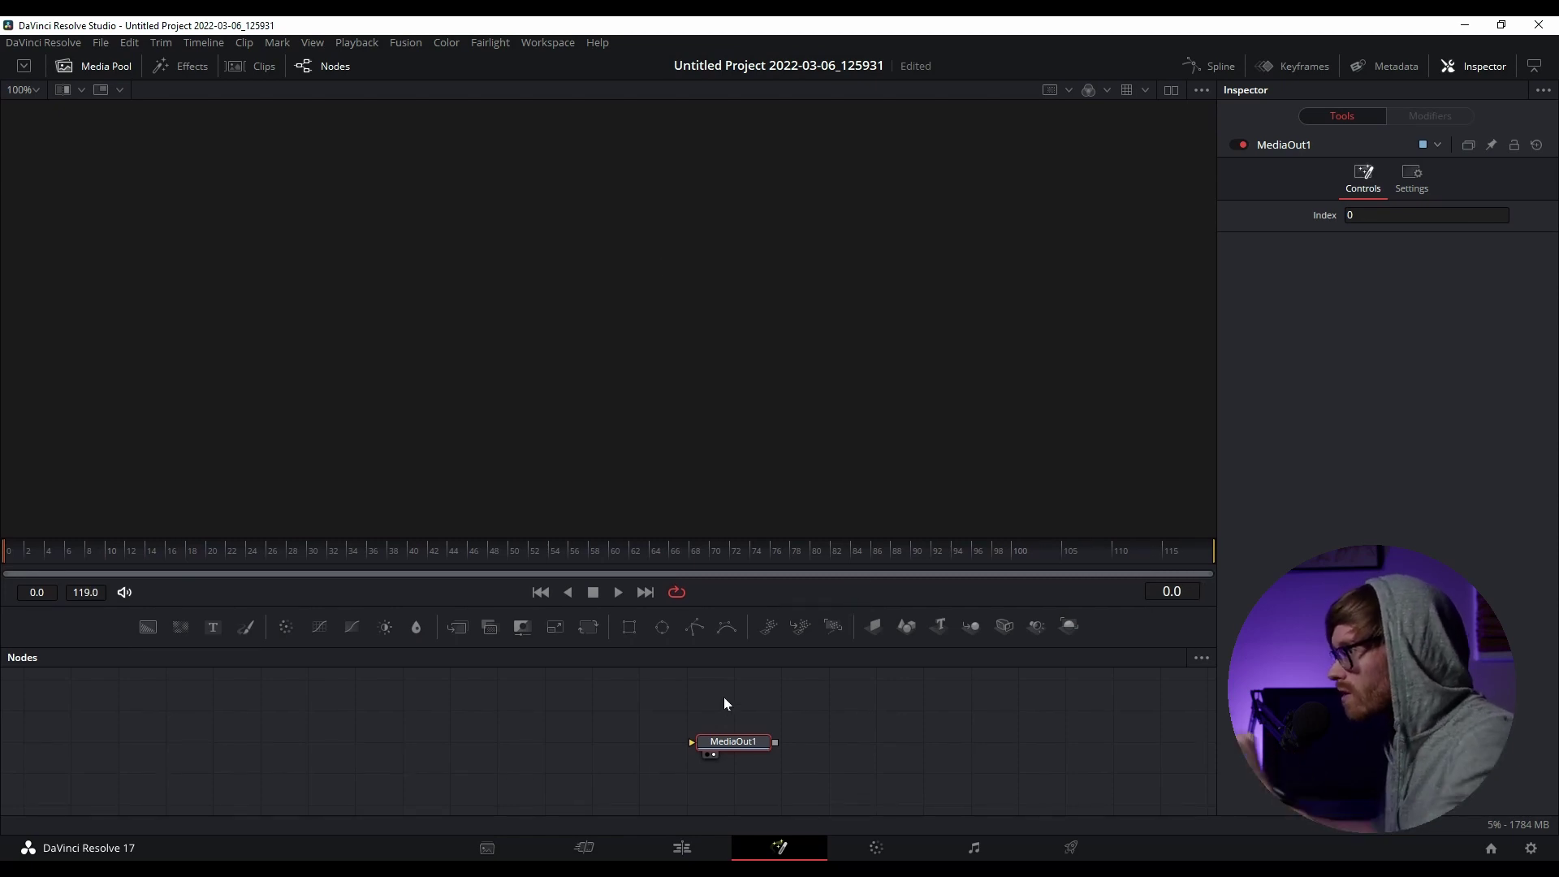
pyautogui.moveTo(729, 742); pyautogui.dragTo(775, 742)
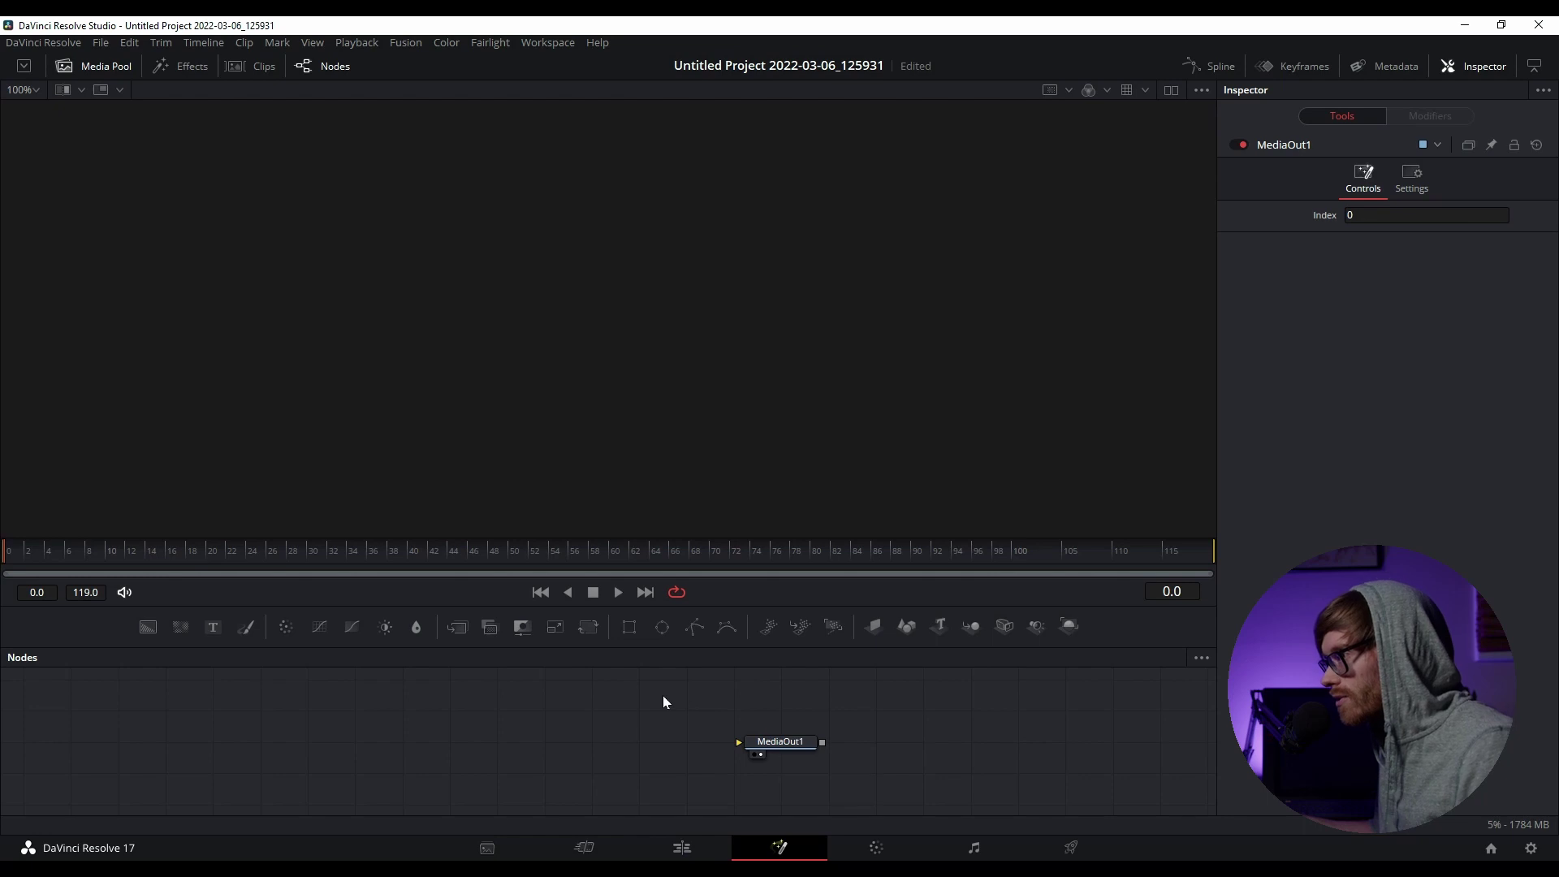
pyautogui.click(150, 628)
pyautogui.moveTo(470, 713); pyautogui.dragTo(422, 744)
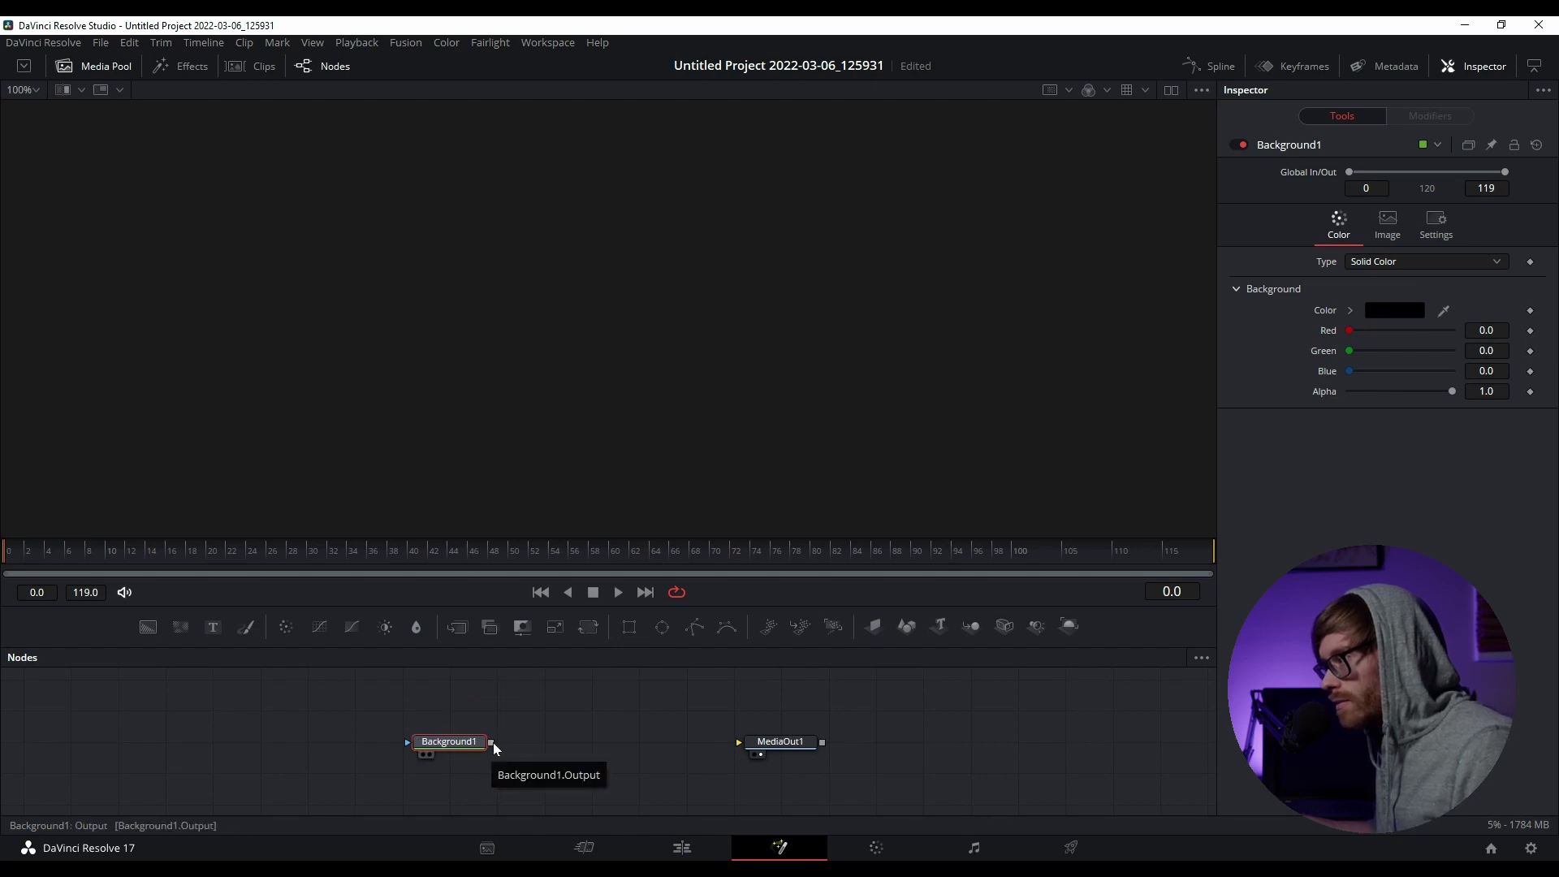
pyautogui.moveTo(494, 742); pyautogui.dragTo(767, 744)
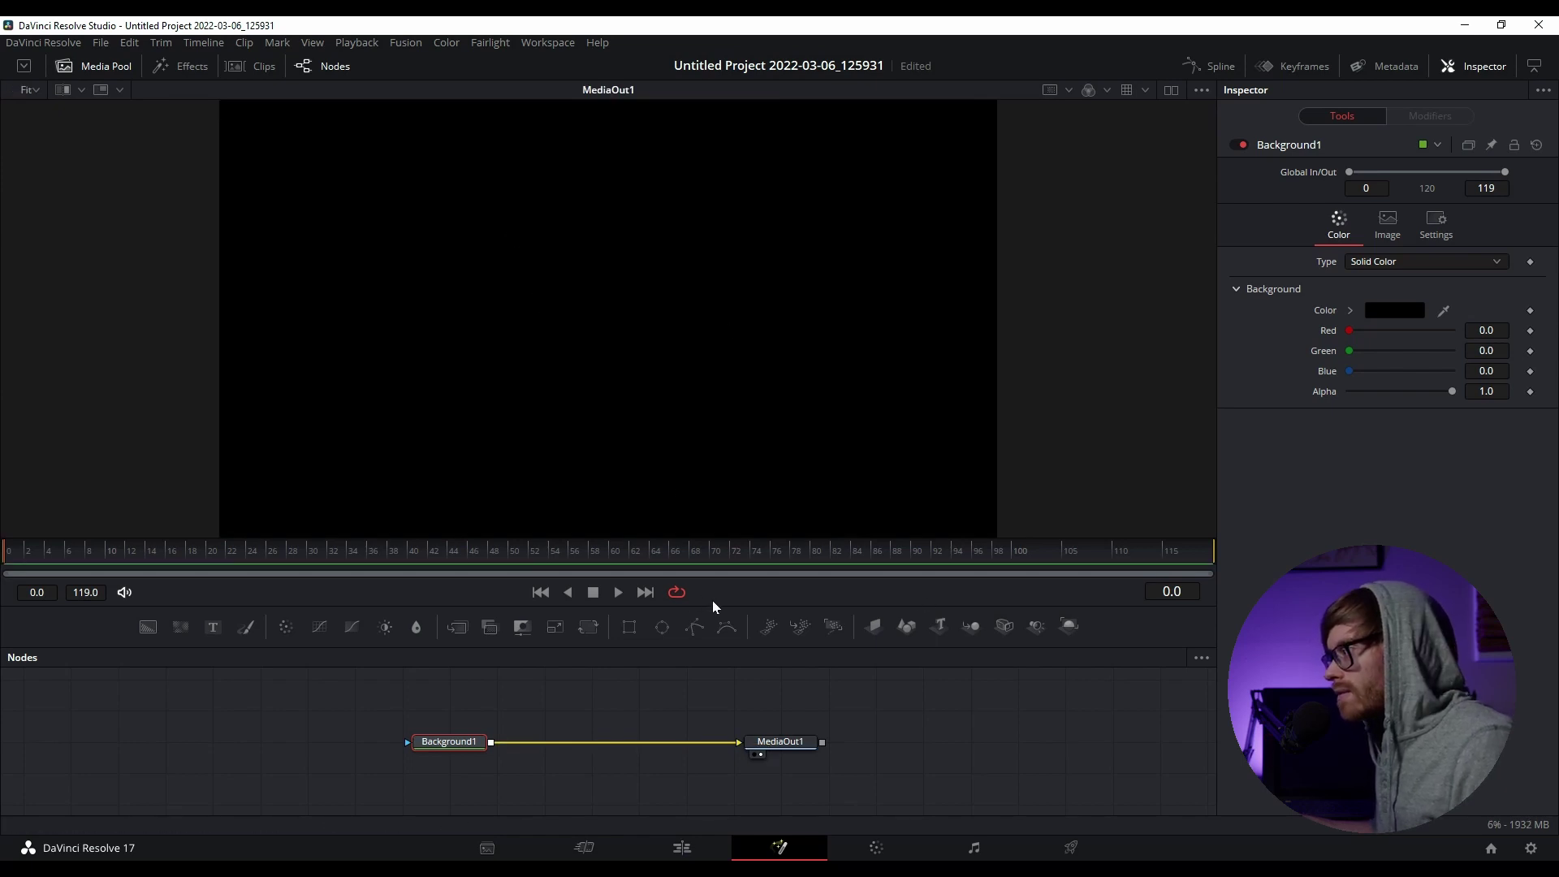
# Set the Background node's solid color to bright blue, #00a6ff.
pyautogui.click(1384, 316)
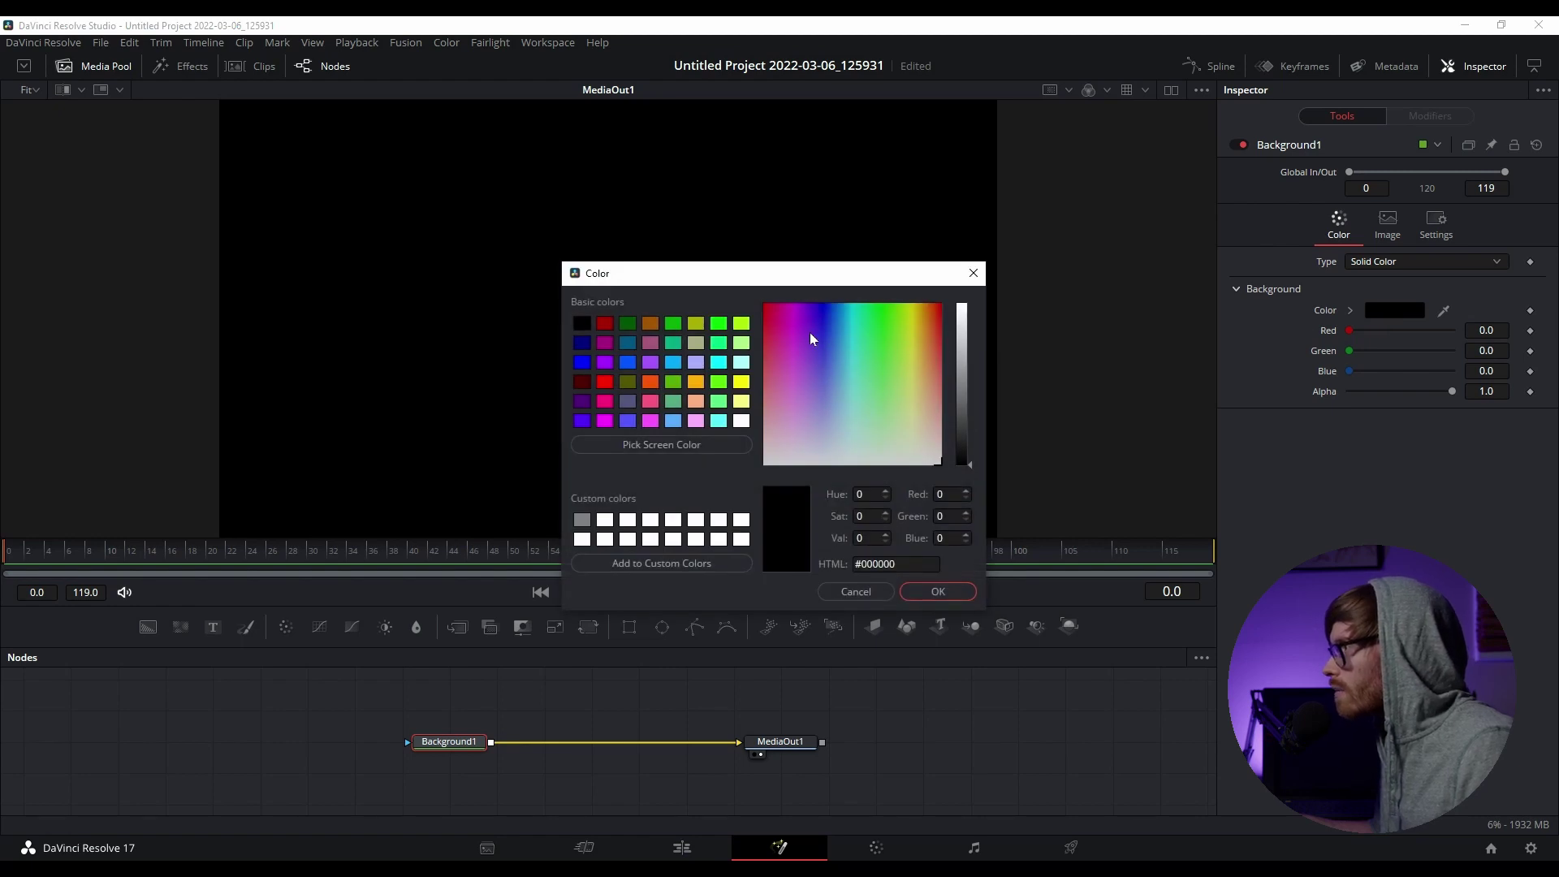
pyautogui.click(785, 308)
pyautogui.moveTo(962, 368); pyautogui.dragTo(1002, 280)
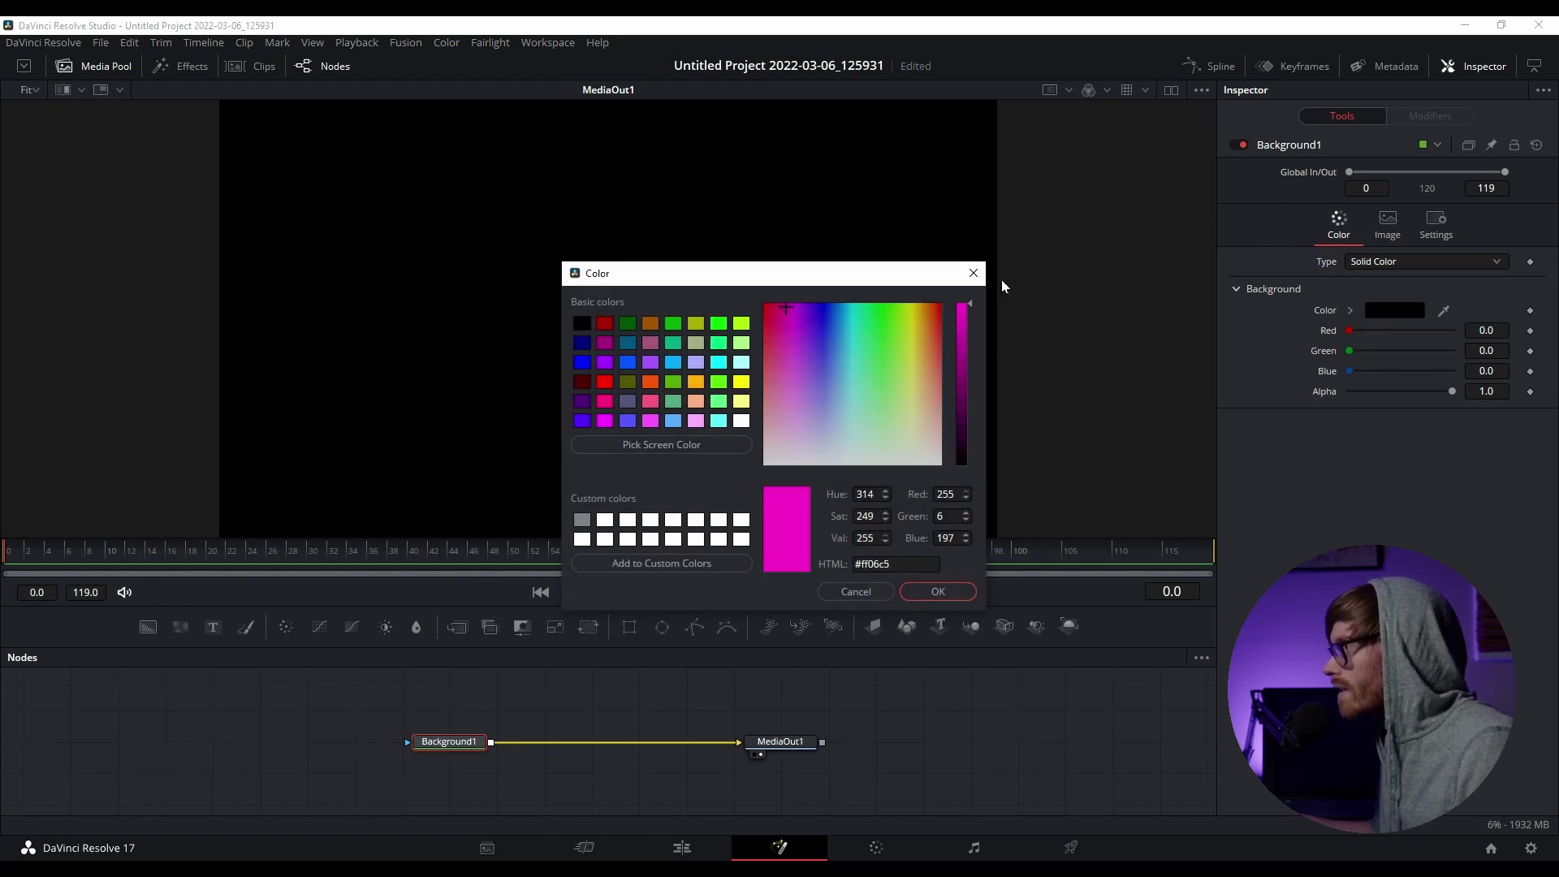
pyautogui.moveTo(841, 314); pyautogui.dragTo(841, 296)
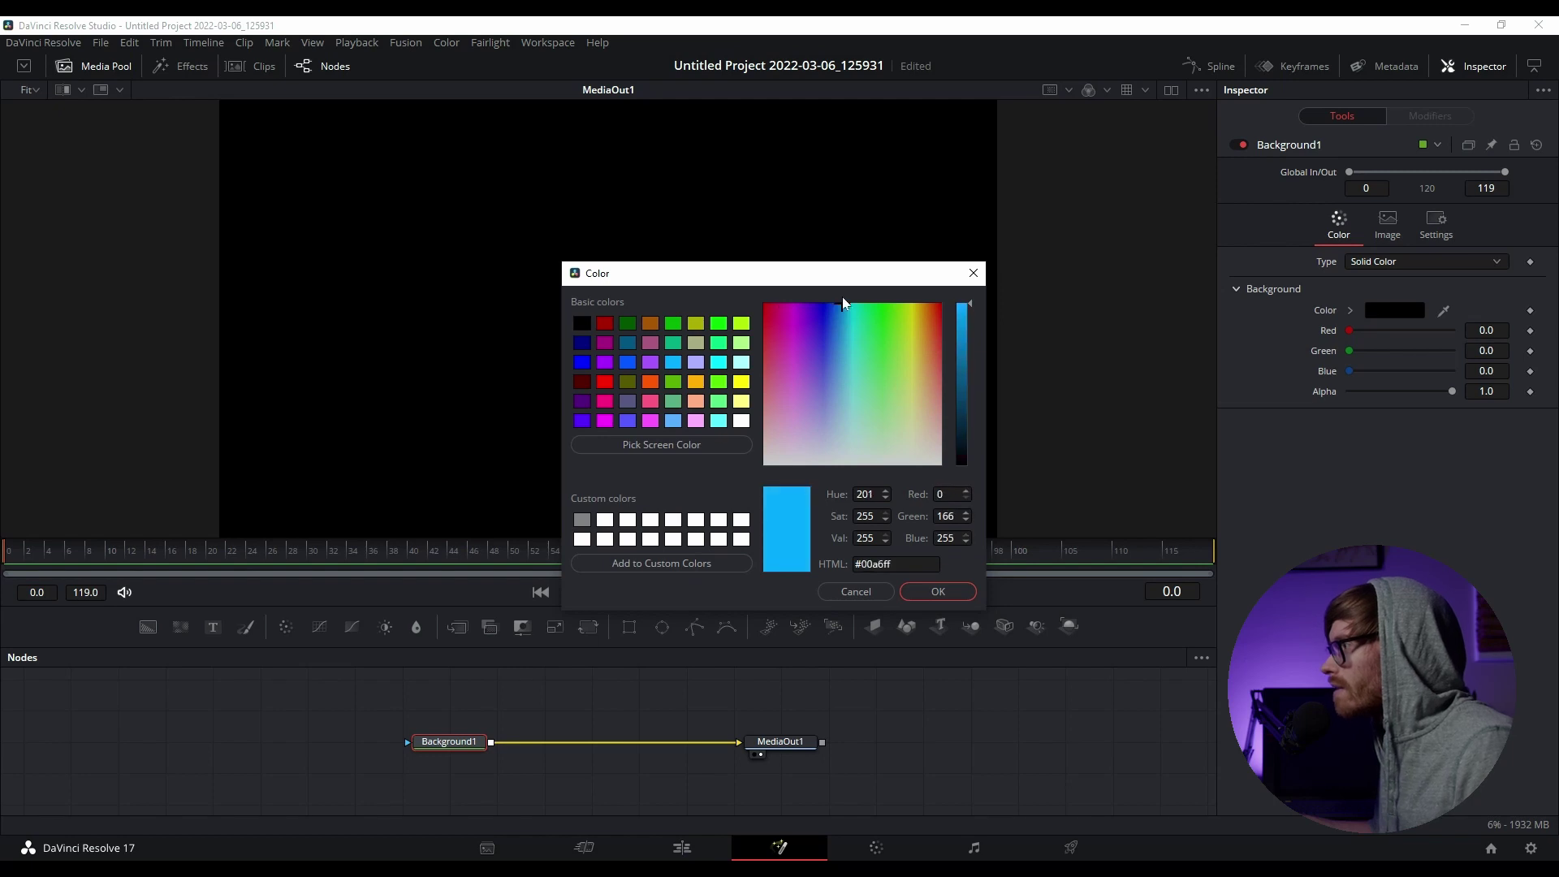
pyautogui.click(921, 591)
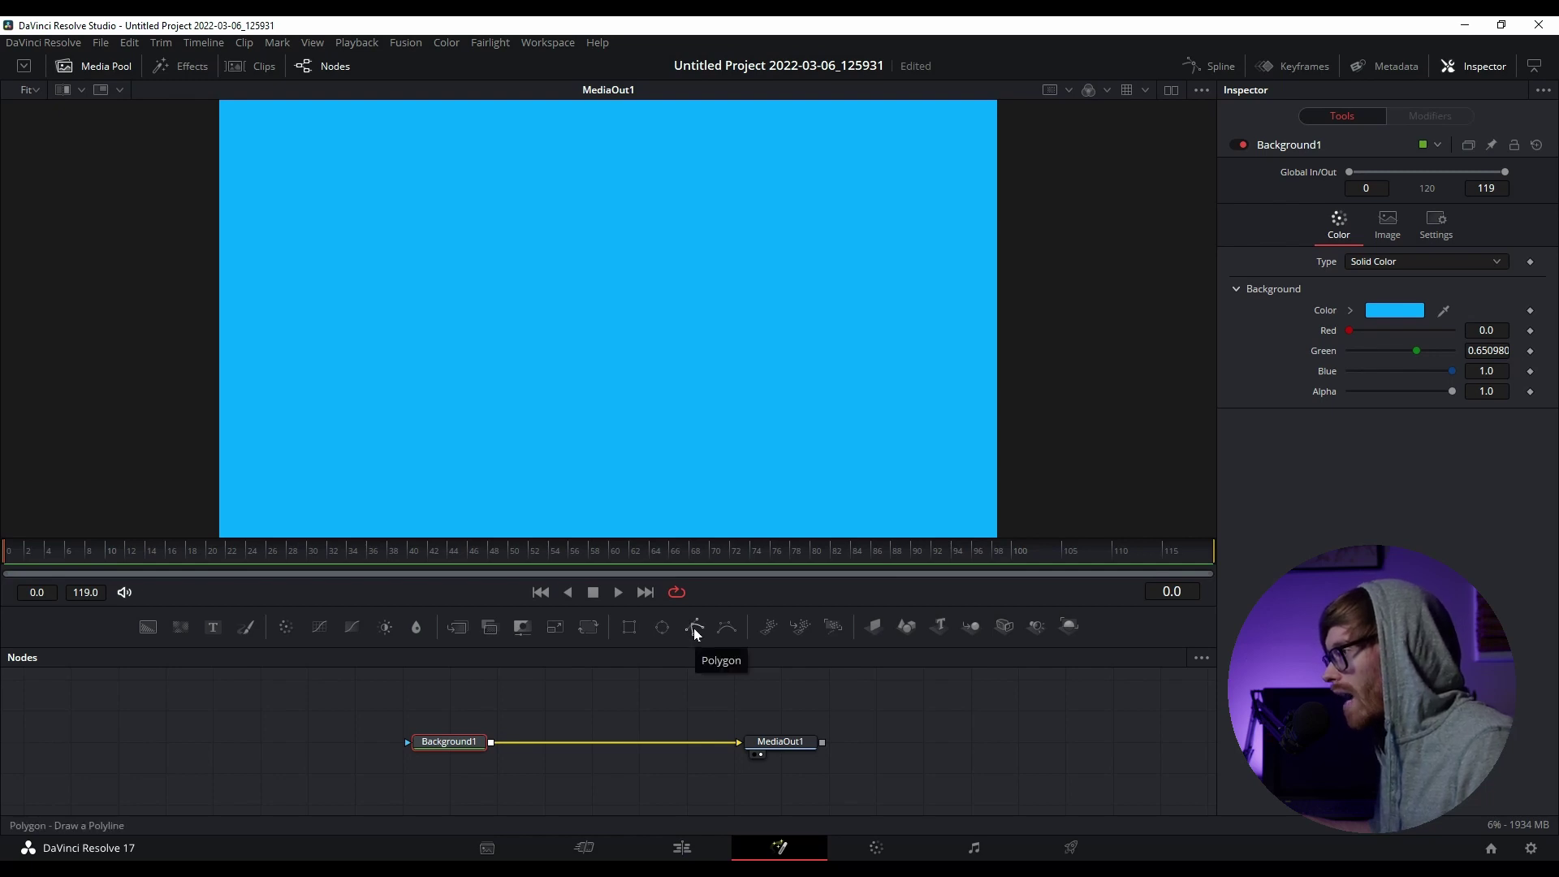
pyautogui.click(450, 743)
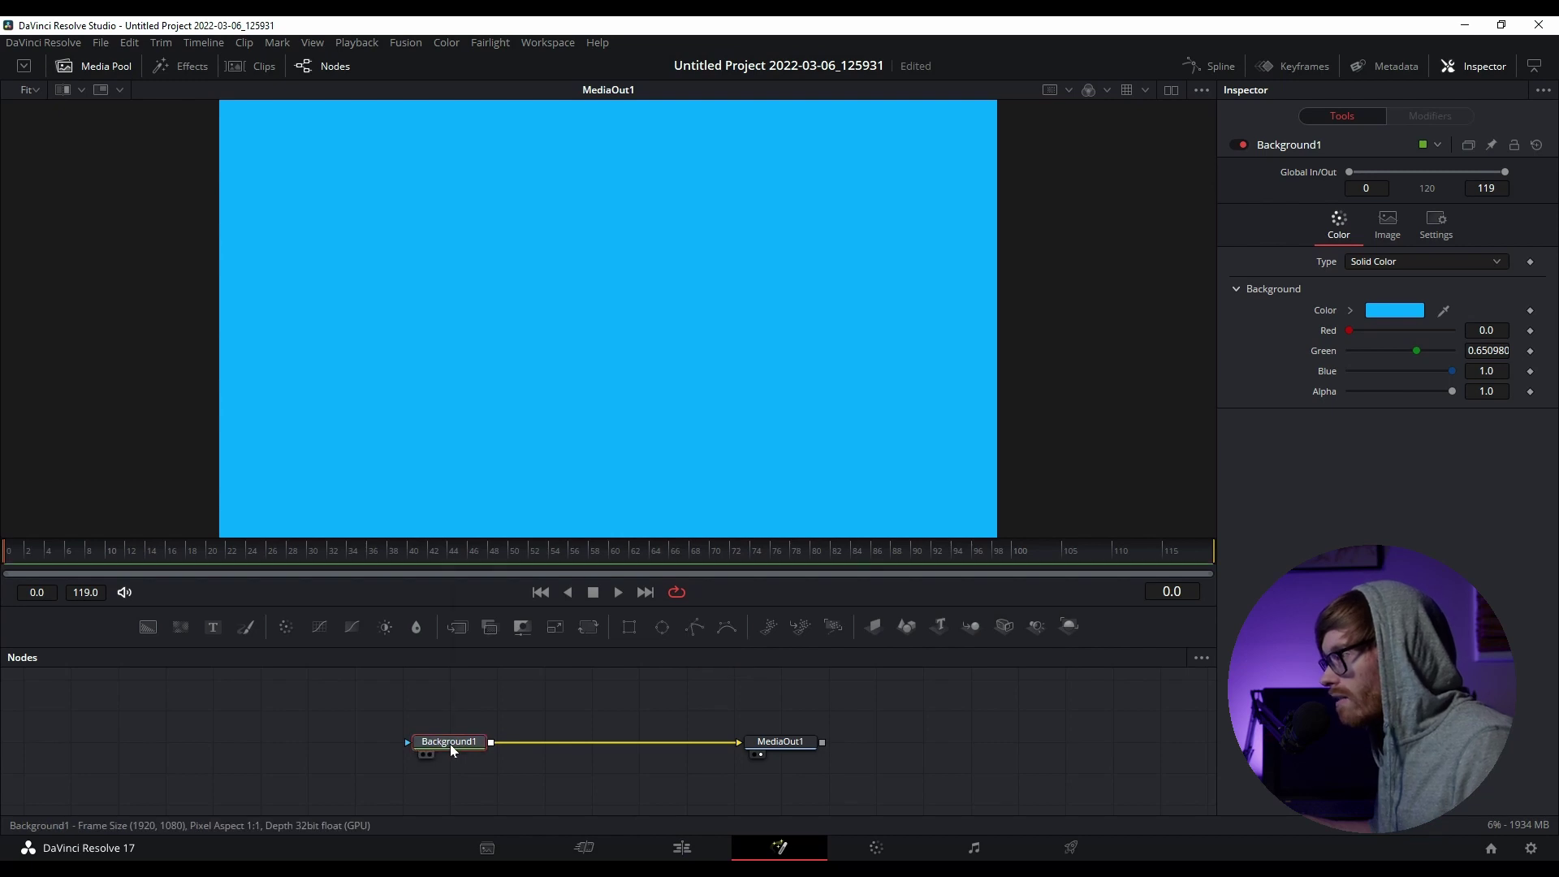
pyautogui.click(696, 627)
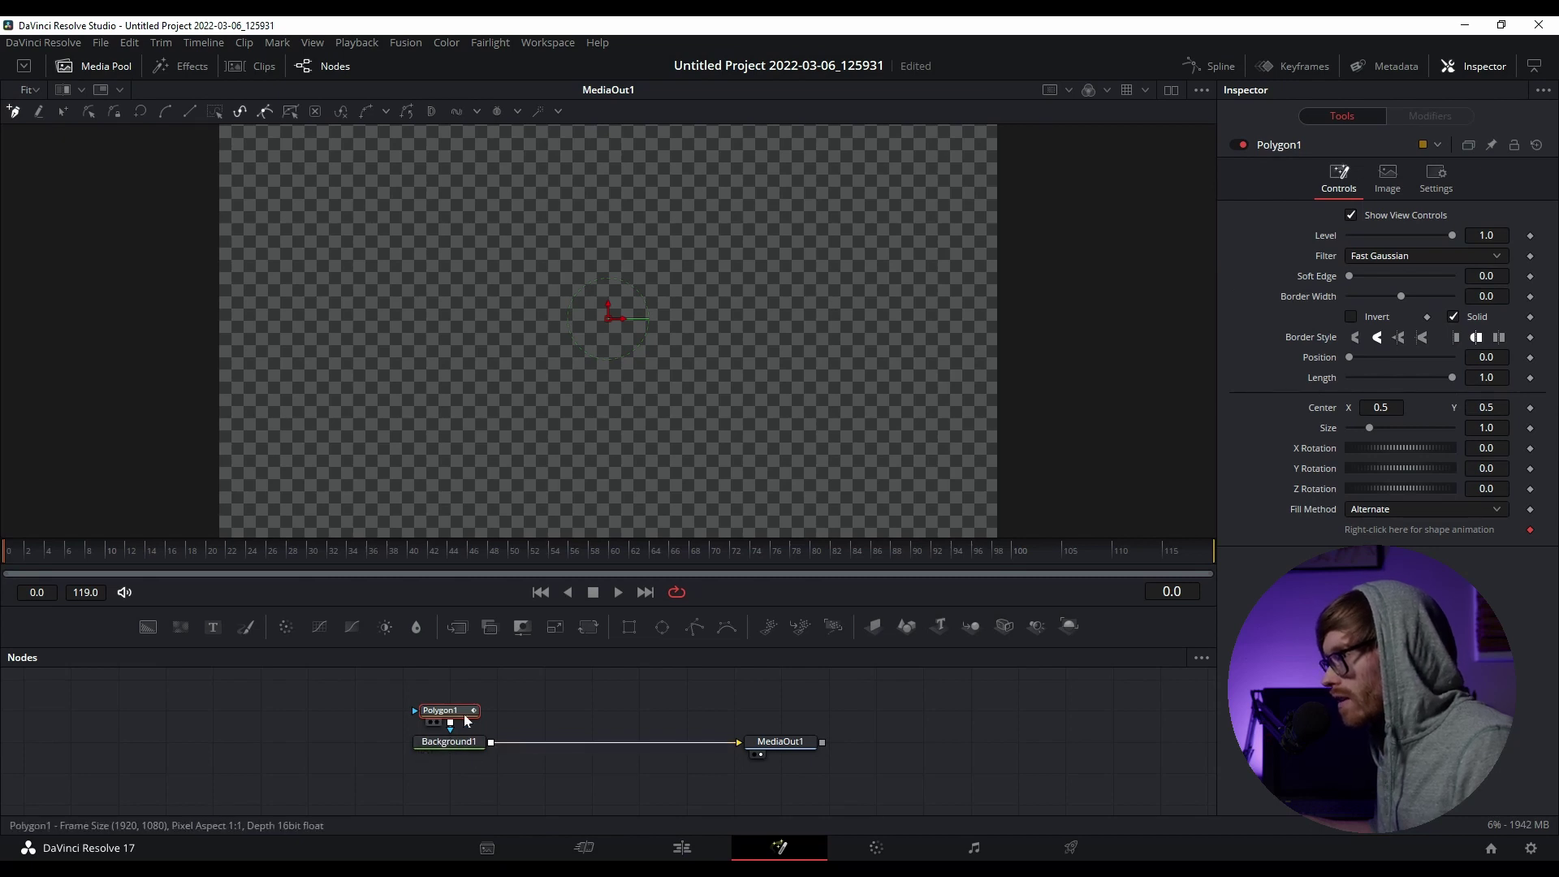
pyautogui.press('Delete')
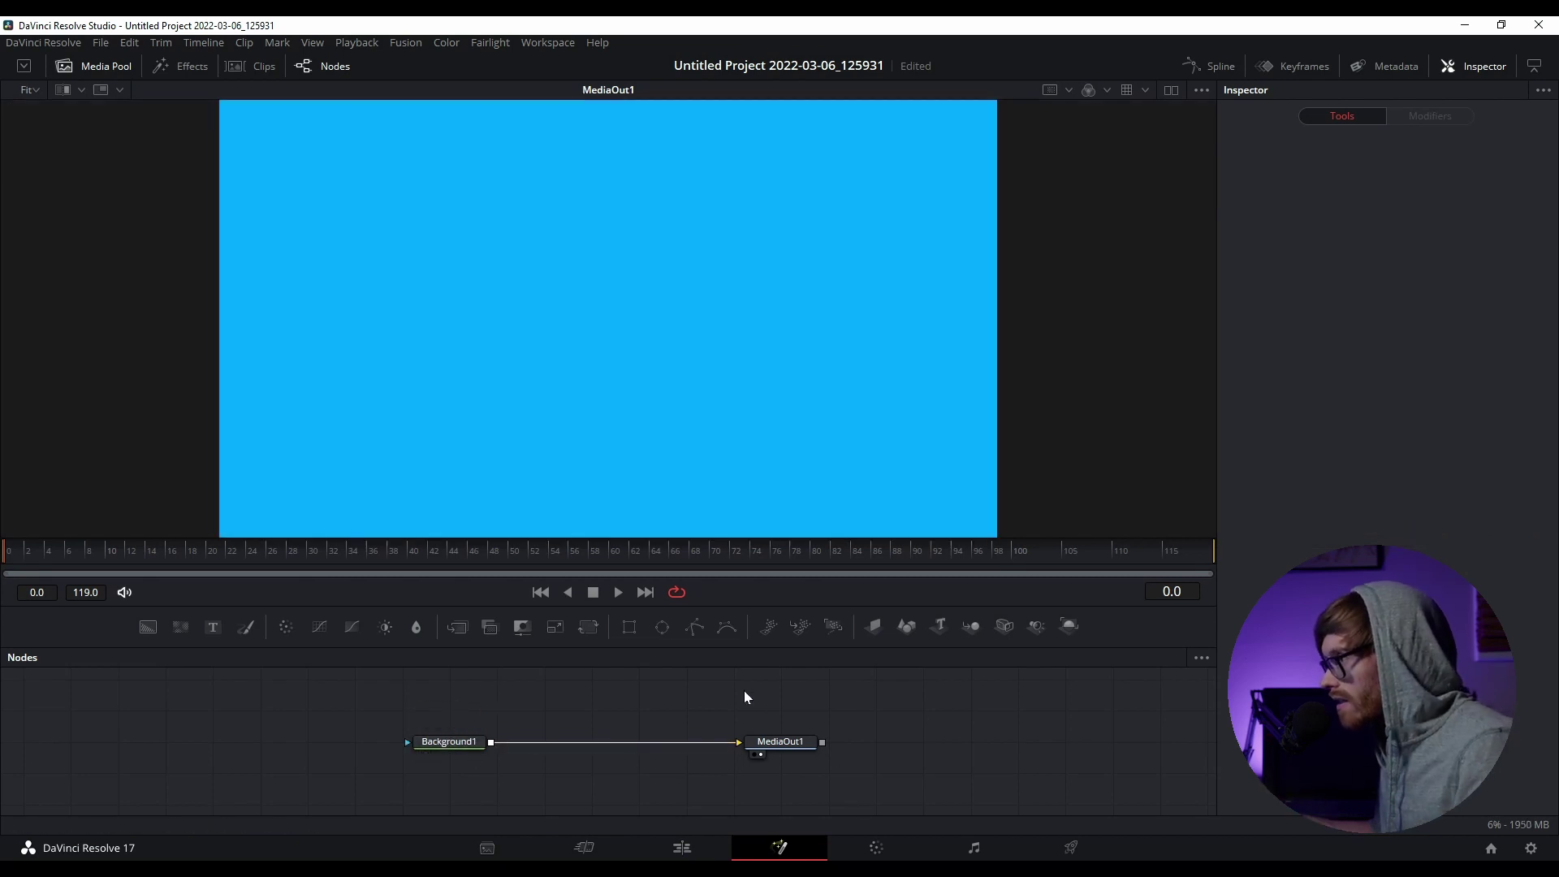
# Add a Polygon mask to the Background node and draw an open, curved four-point path across the middle of the frame.
pyautogui.click(695, 626)
pyautogui.moveTo(476, 710); pyautogui.dragTo(446, 743)
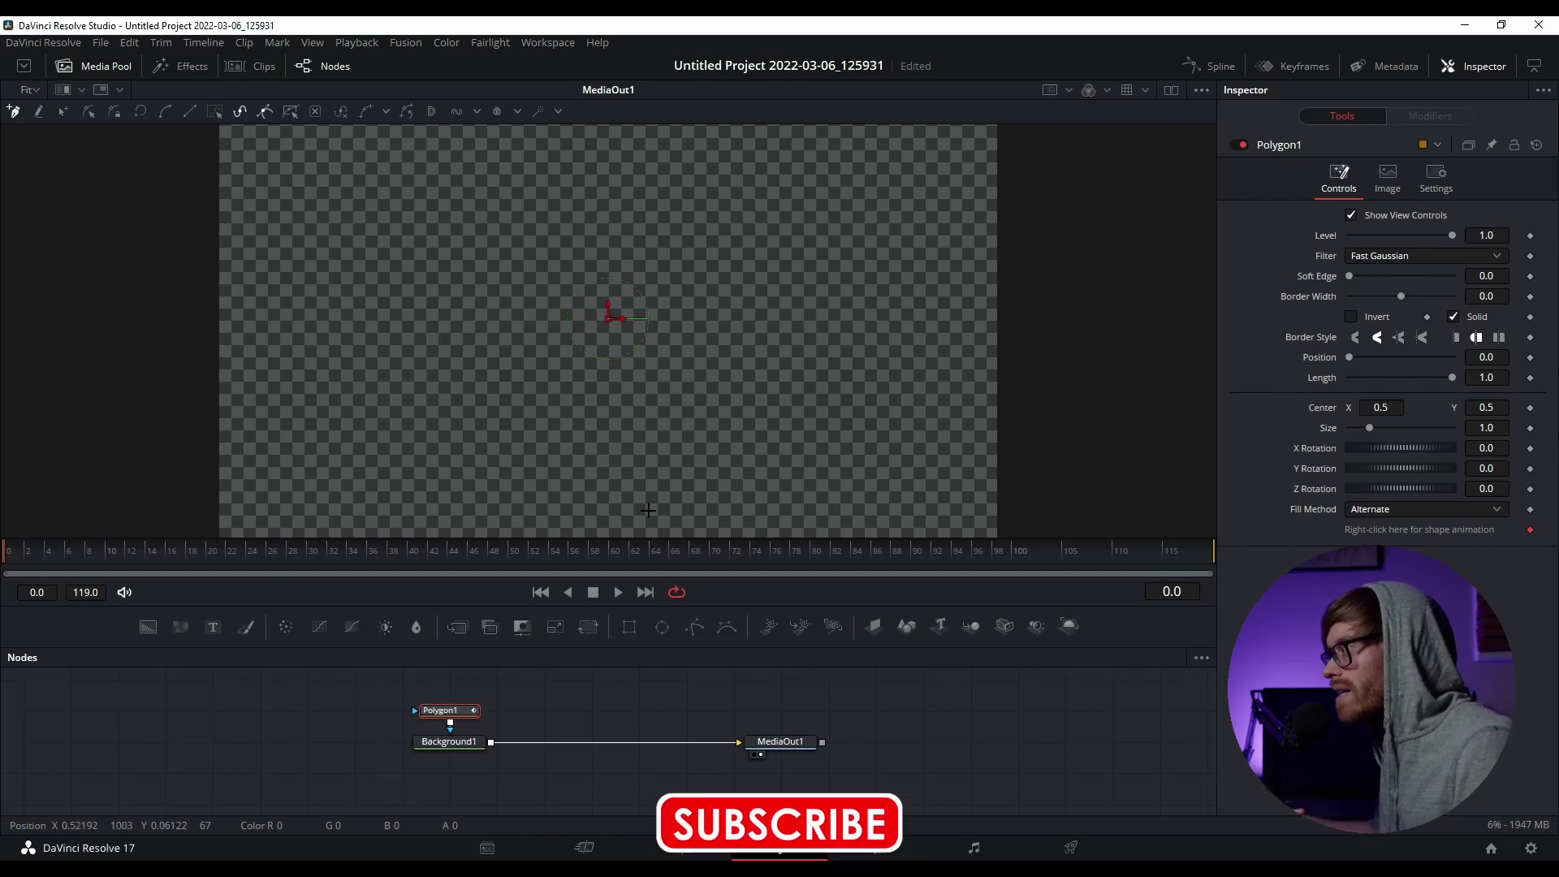
pyautogui.moveTo(763, 471); pyautogui.dragTo(841, 471)
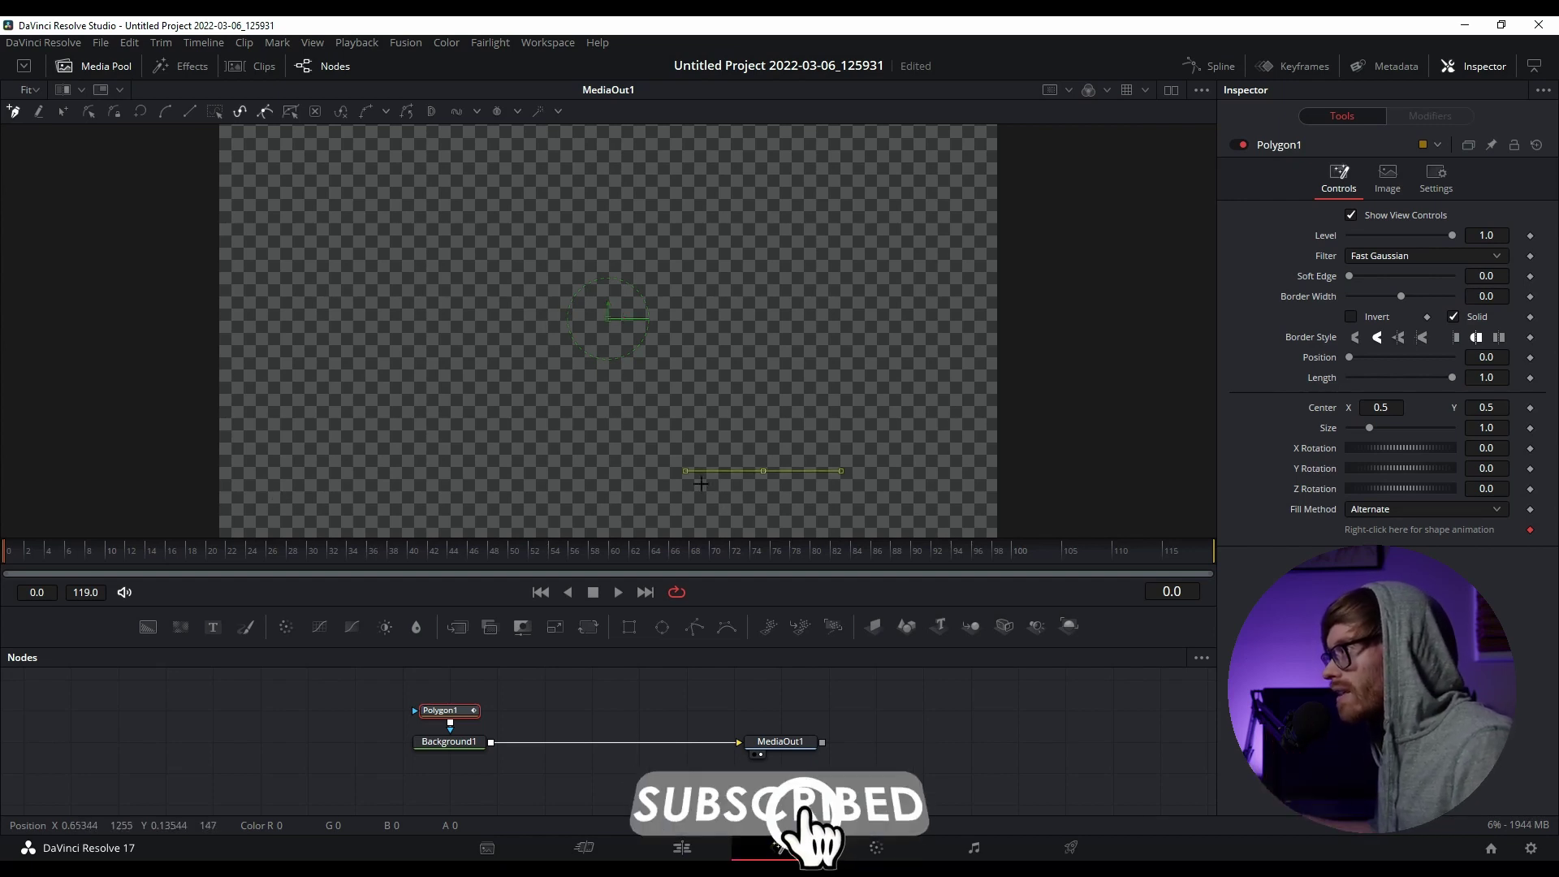
pyautogui.moveTo(489, 335); pyautogui.dragTo(390, 130)
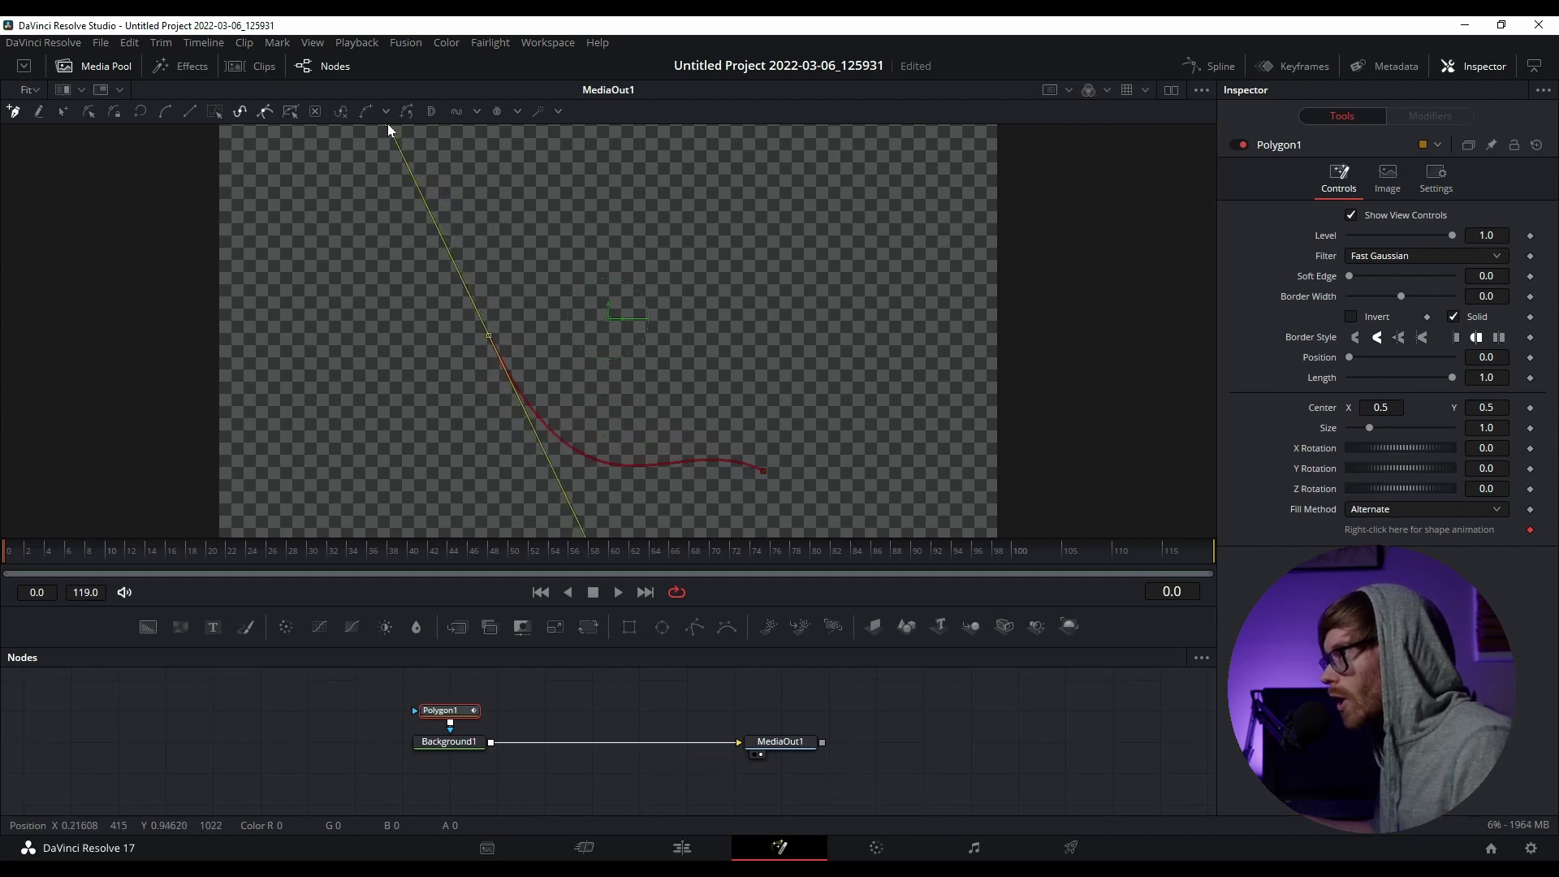
pyautogui.moveTo(730, 241); pyautogui.dragTo(898, 270)
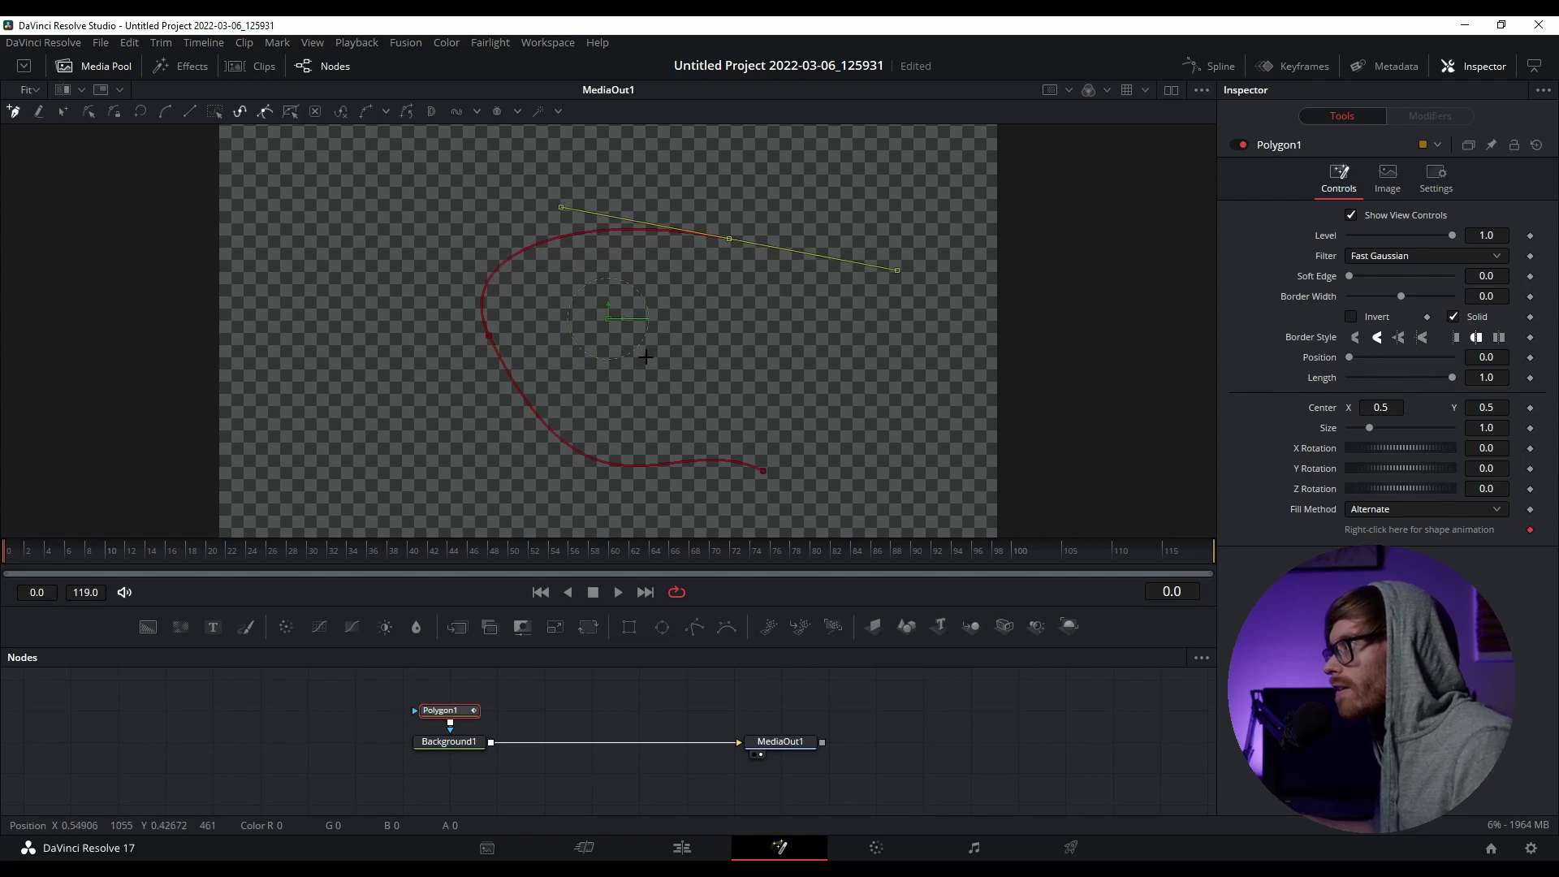
pyautogui.moveTo(645, 360); pyautogui.dragTo(577, 294)
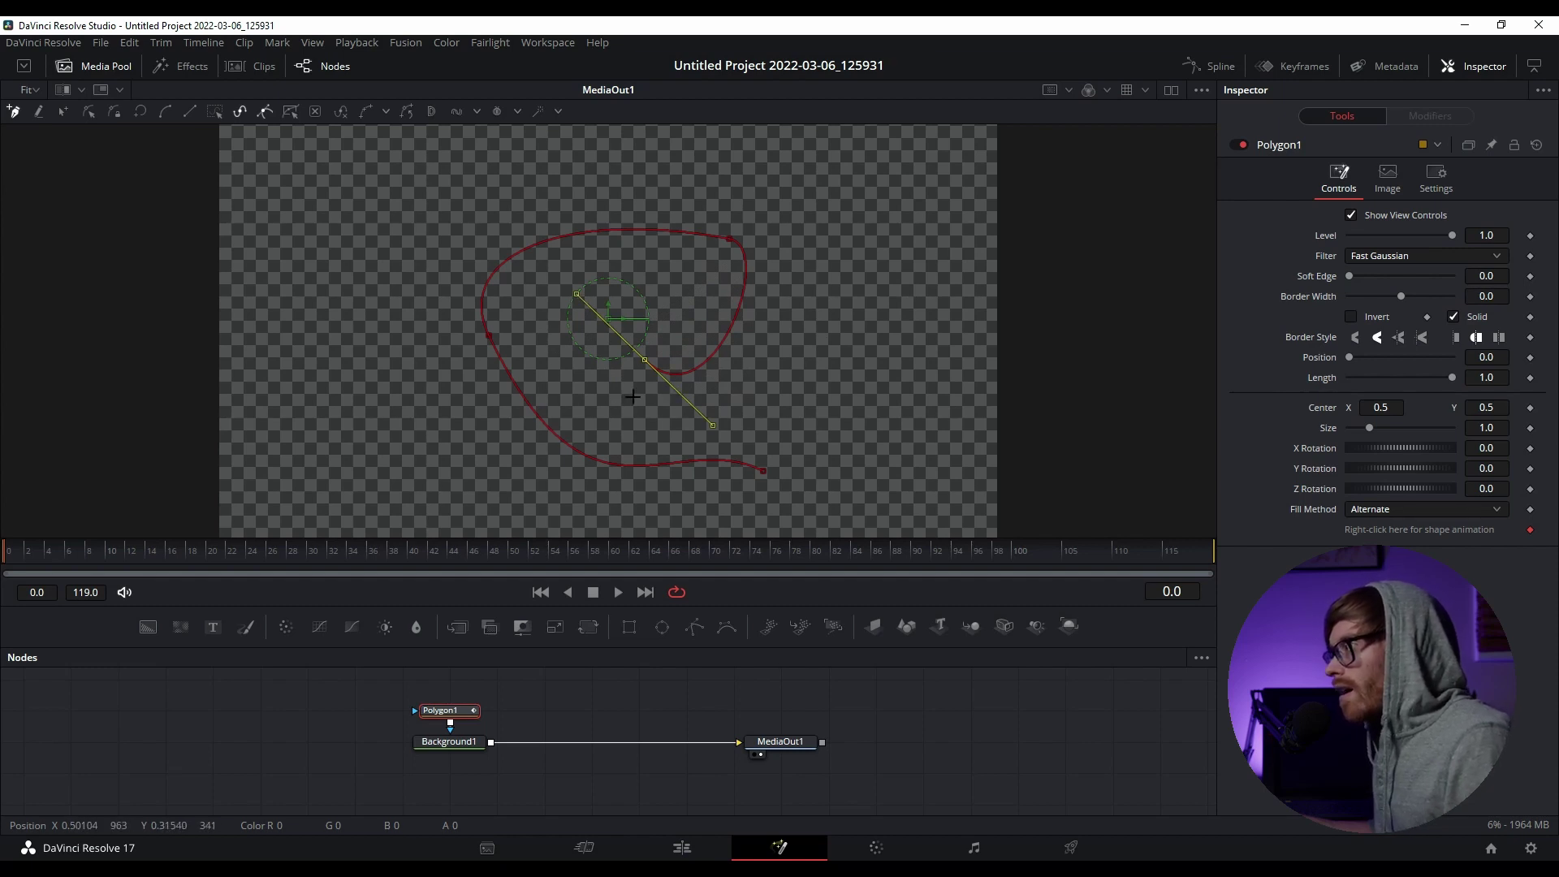
pyautogui.click(588, 686)
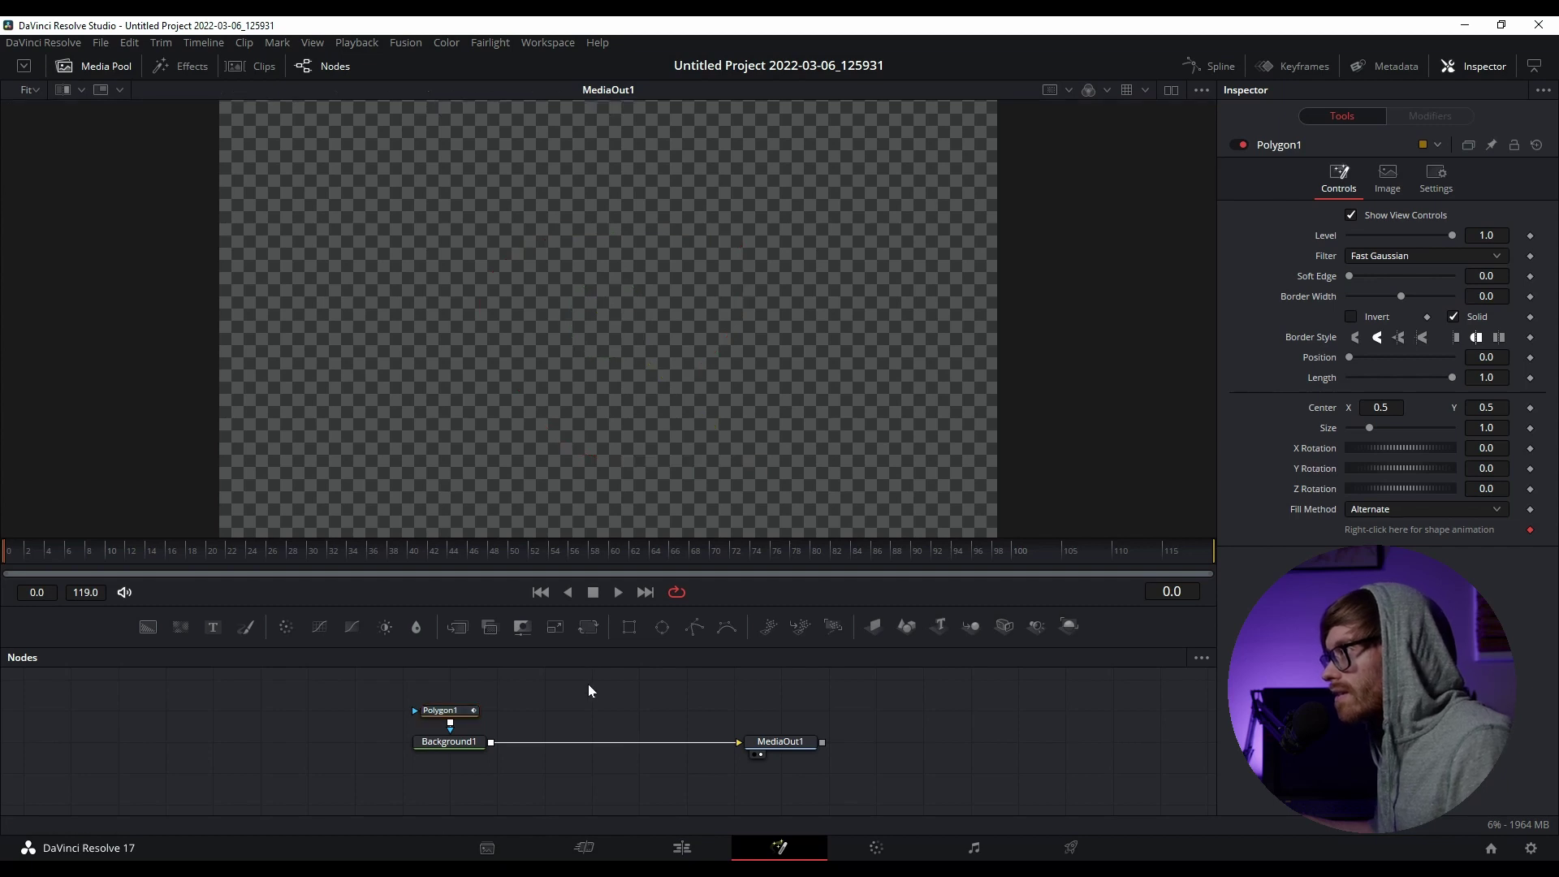
# Set the Polygon mask's border width to about 0.027 to give the path a visible stroke.
pyautogui.click(457, 714)
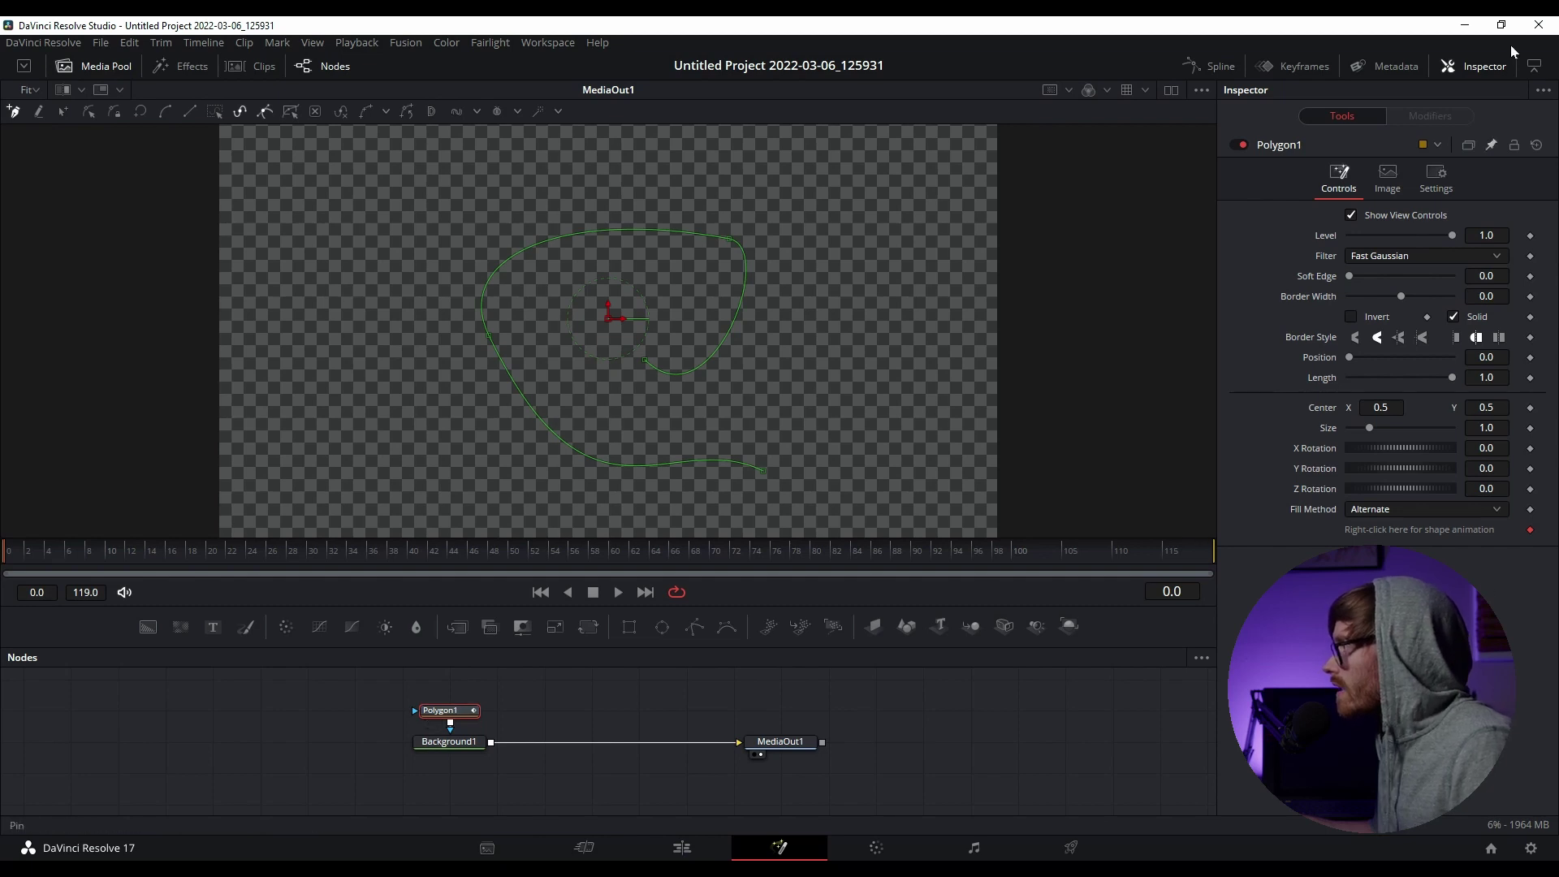
pyautogui.click(1471, 66)
pyautogui.click(1471, 67)
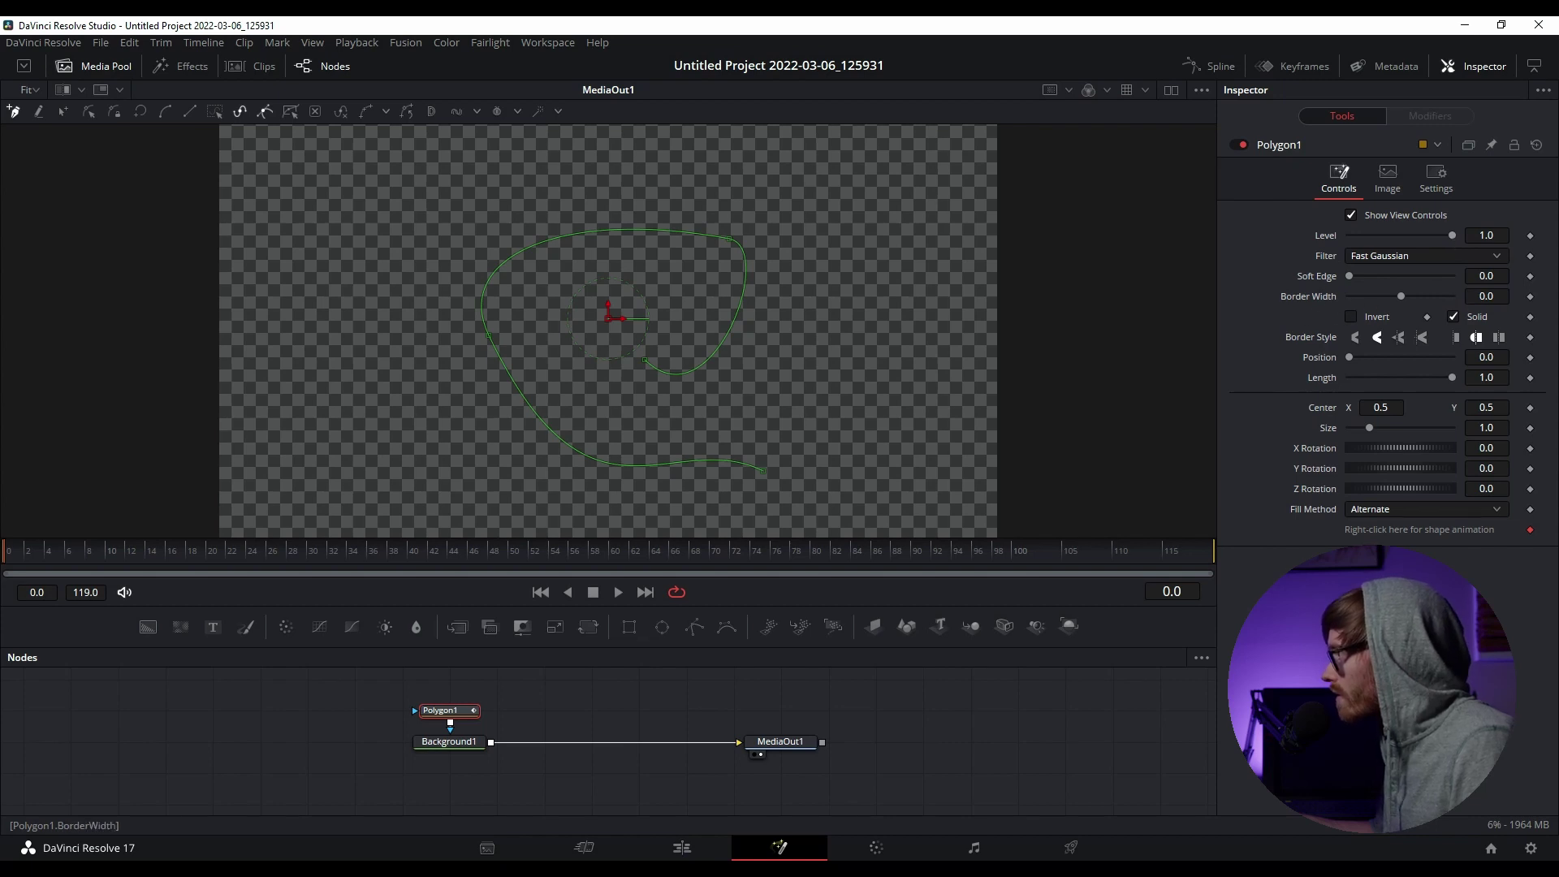
pyautogui.moveTo(1401, 297)
pyautogui.mouseDown()
pyautogui.moveTo(1449, 296)
pyautogui.moveTo(1408, 296)
pyautogui.mouseUp()
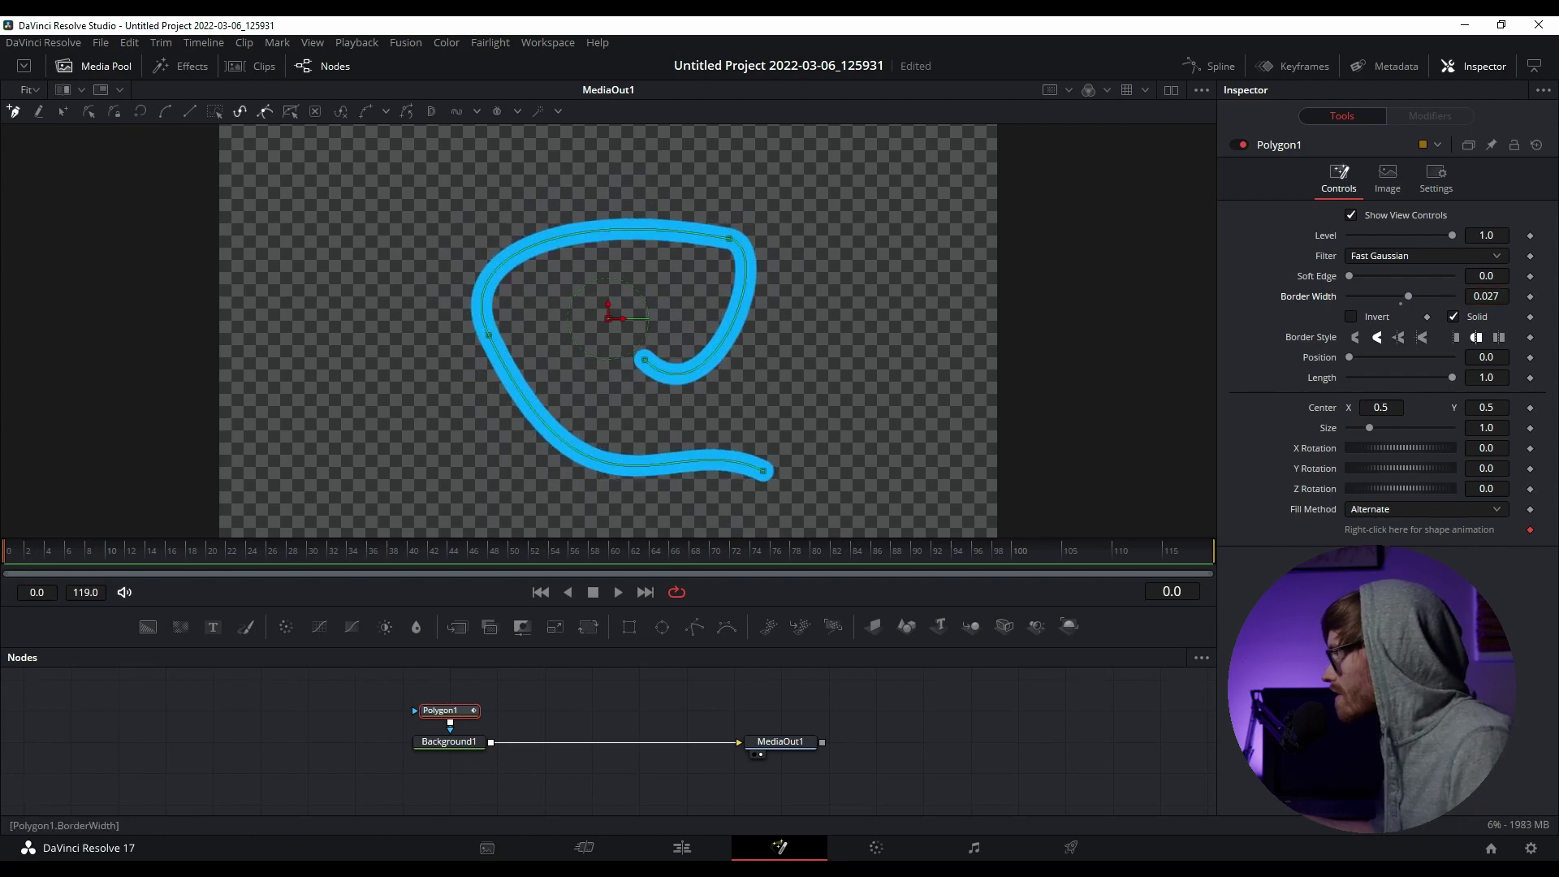
# Try inverting the Polygon mask and giving its stroke flat ends, restoring the non-inverted mask and rounded ends.
pyautogui.click(1353, 317)
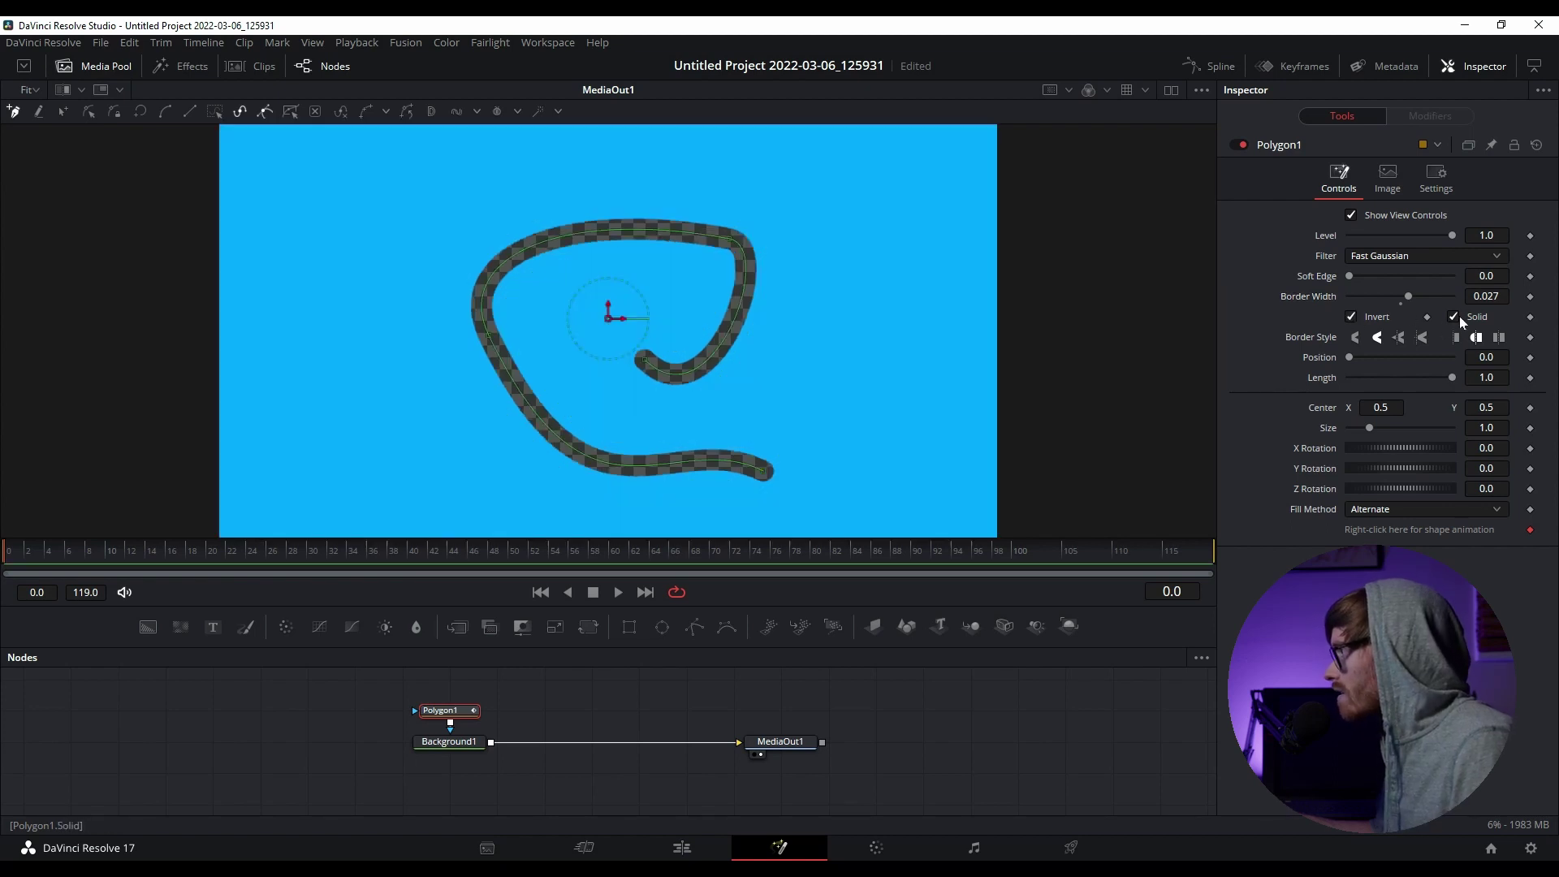
pyautogui.click(1398, 323)
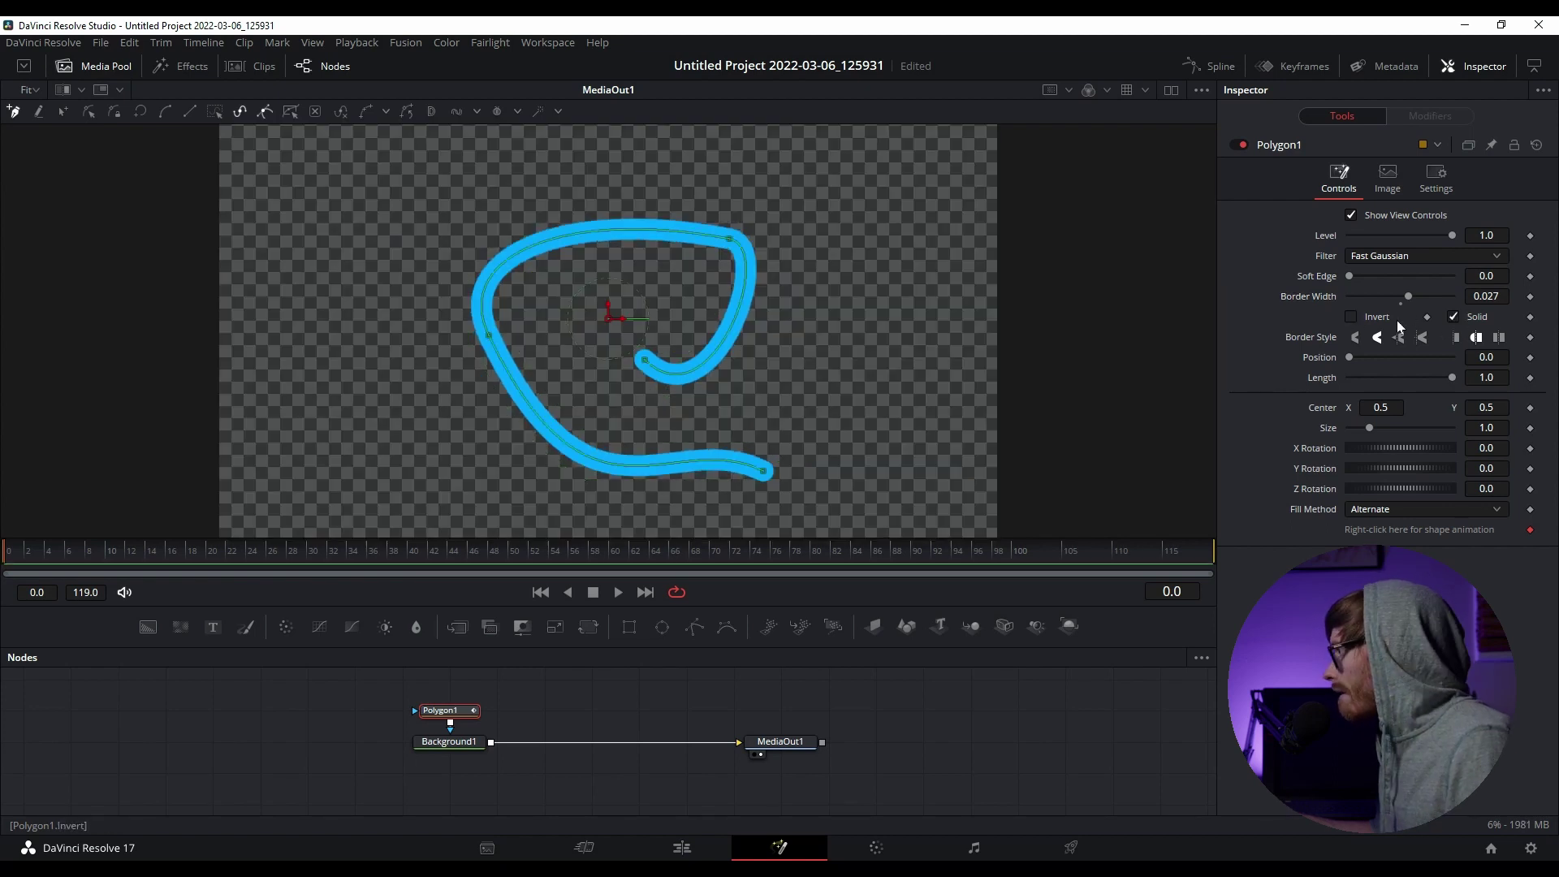
pyautogui.click(1456, 339)
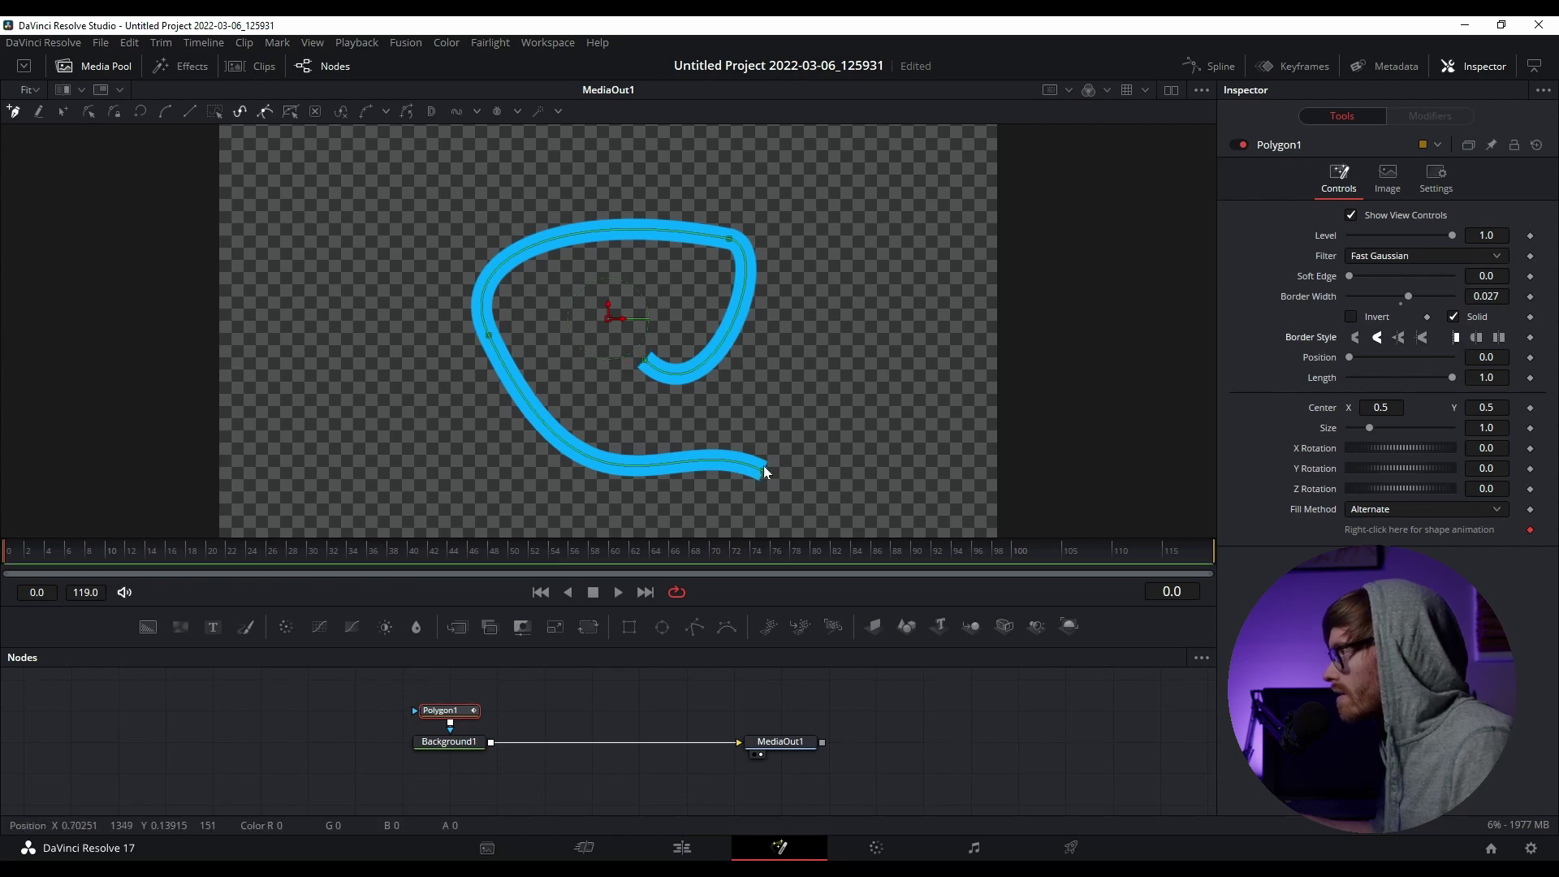
pyautogui.click(1477, 338)
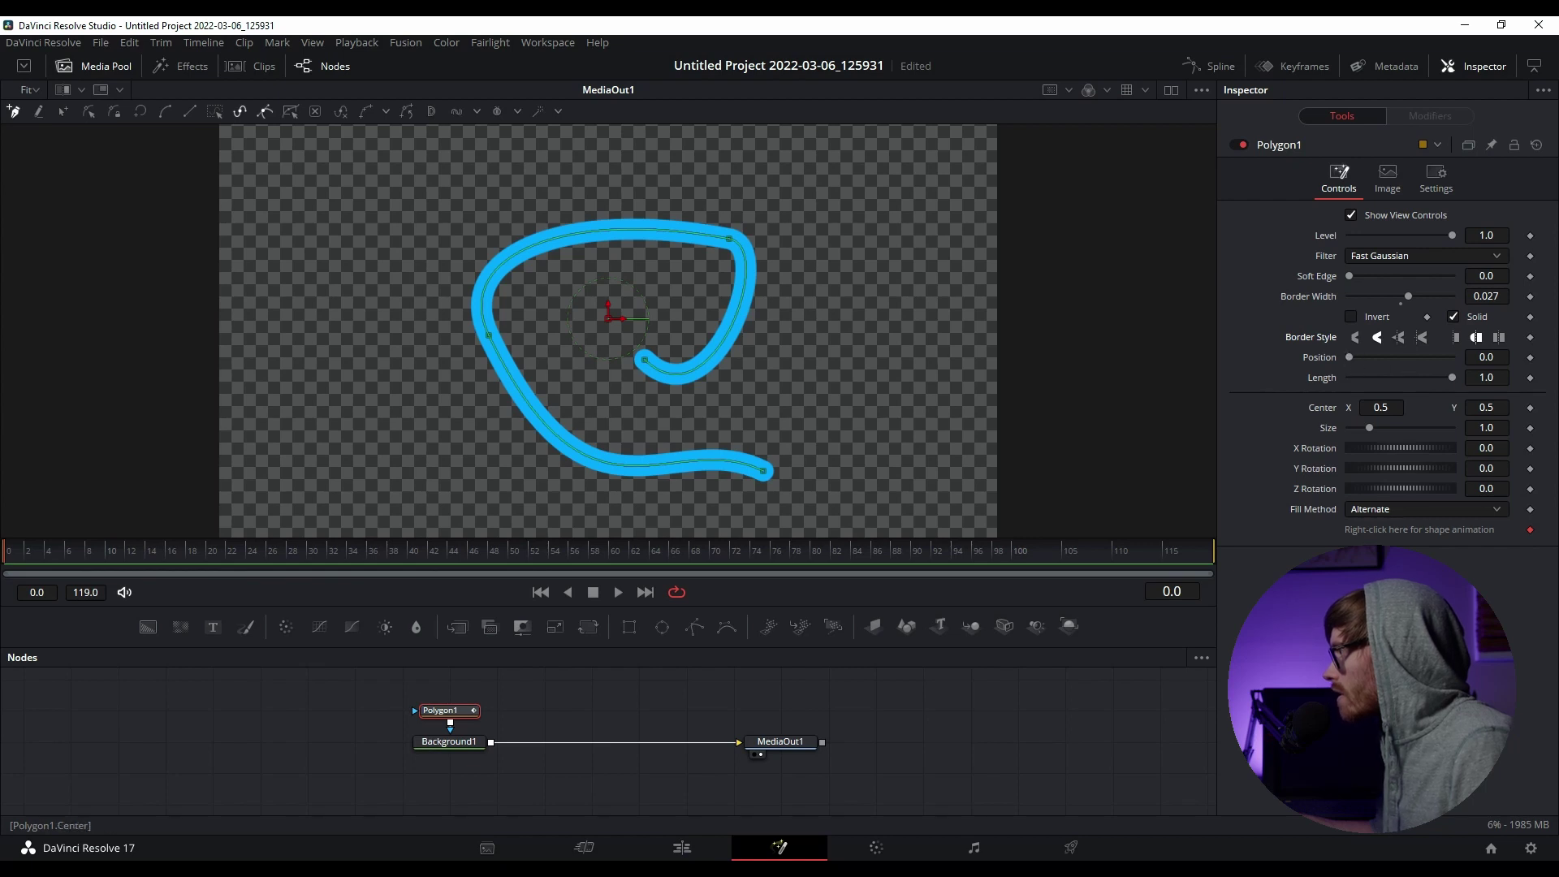
# Try shifting the polygon's center and enlarging its size to about 1.18, reverting both changes.
pyautogui.moveTo(609, 318)
pyautogui.mouseDown()
pyautogui.moveTo(583, 277)
pyautogui.moveTo(622, 296)
pyautogui.moveTo(606, 316)
pyautogui.mouseUp()
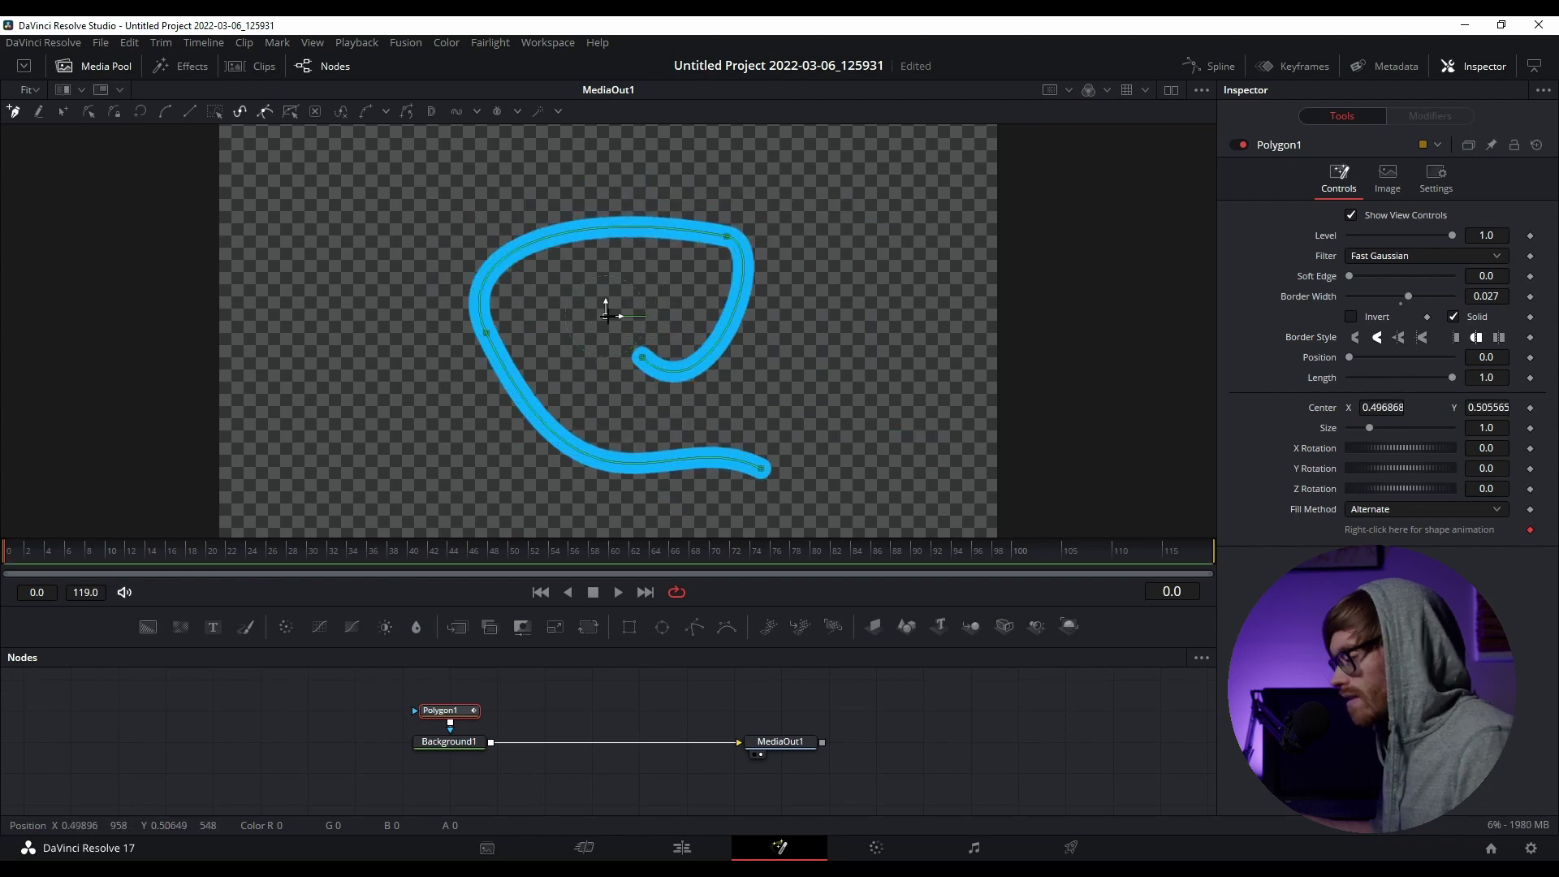
pyautogui.hotkey('ctrl', 'z')
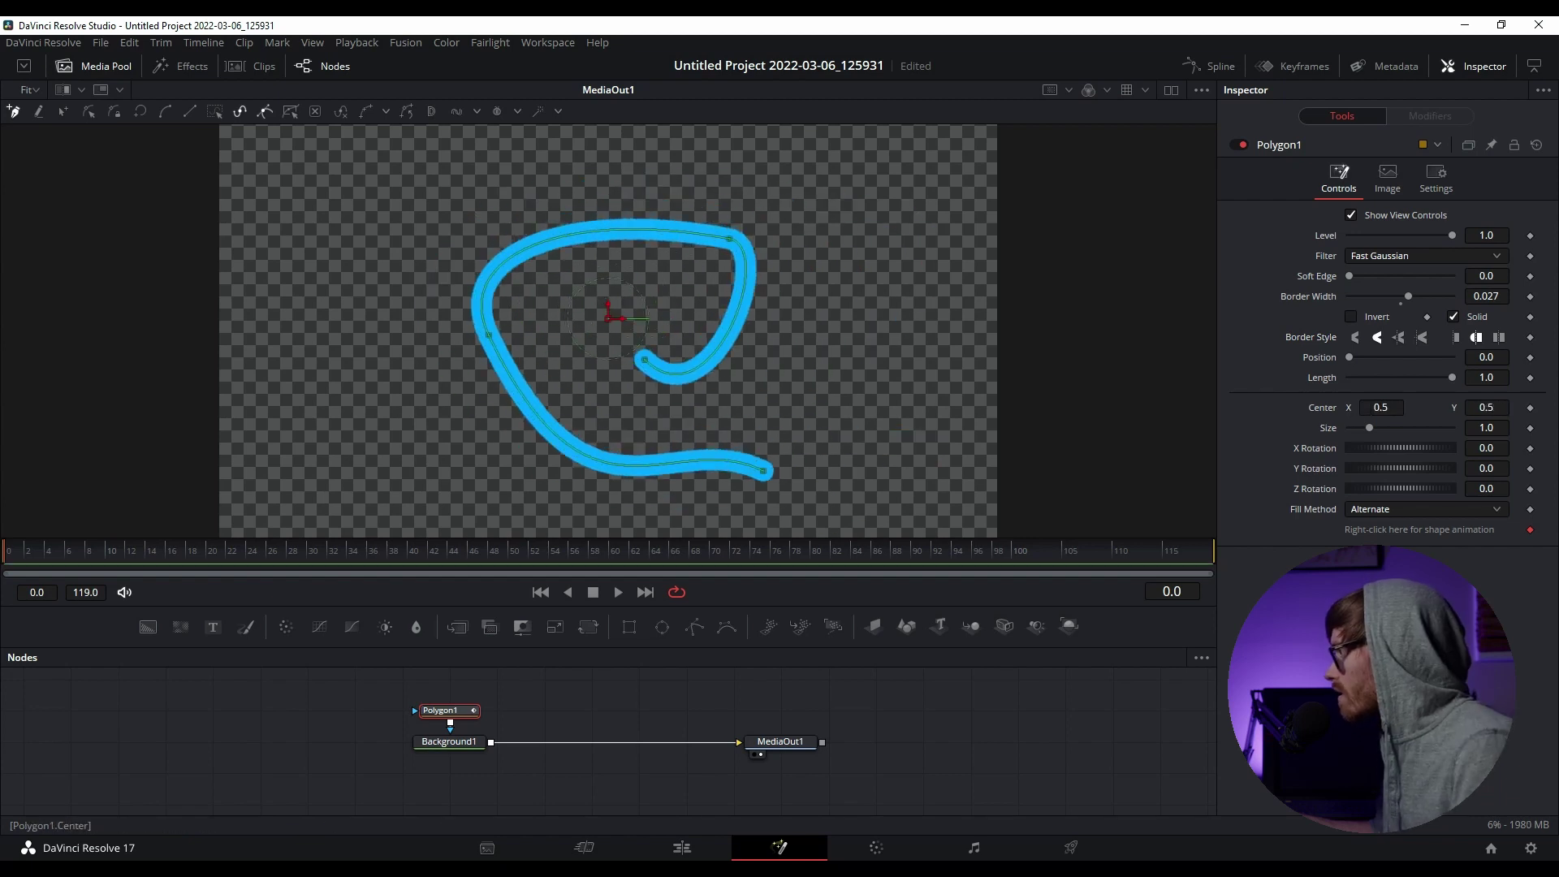
pyautogui.moveTo(1370, 428)
pyautogui.mouseDown()
pyautogui.moveTo(1397, 429)
pyautogui.moveTo(1343, 430)
pyautogui.moveTo(1392, 440)
pyautogui.moveTo(1376, 442)
pyautogui.mouseUp()
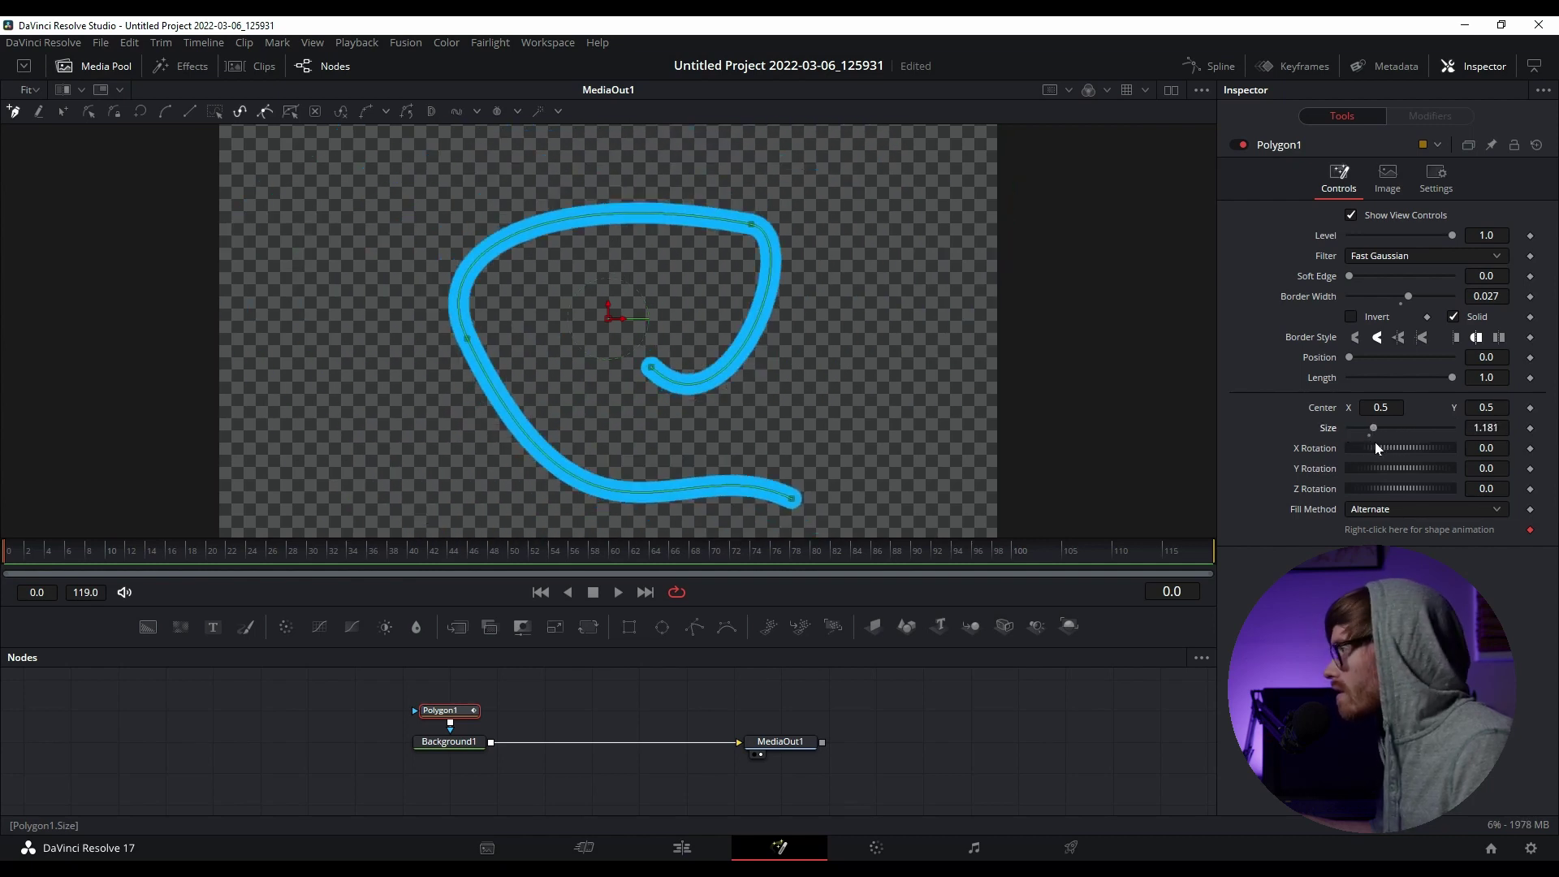
pyautogui.doubleClick(1371, 436)
# Try rotating the polygon around its X, Y and Z axes, and reset all three rotations to 0.
pyautogui.moveTo(1385, 450)
pyautogui.mouseDown()
pyautogui.moveTo(1429, 452)
pyautogui.moveTo(1396, 451)
pyautogui.mouseUp()
pyautogui.moveTo(1391, 465); pyautogui.dragTo(1363, 441)
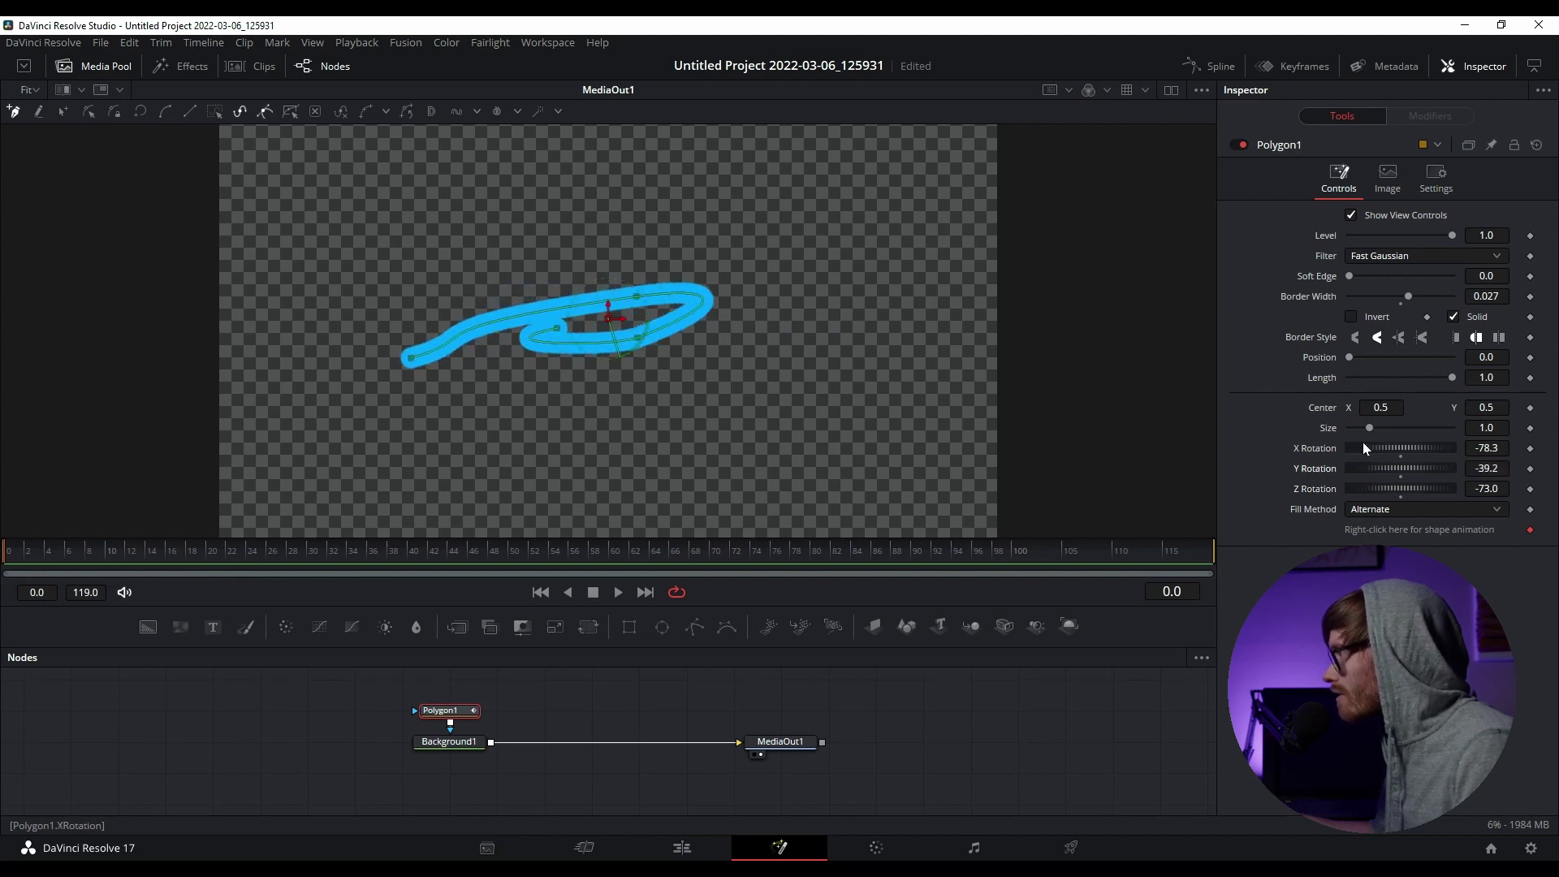
pyautogui.doubleClick(1316, 447)
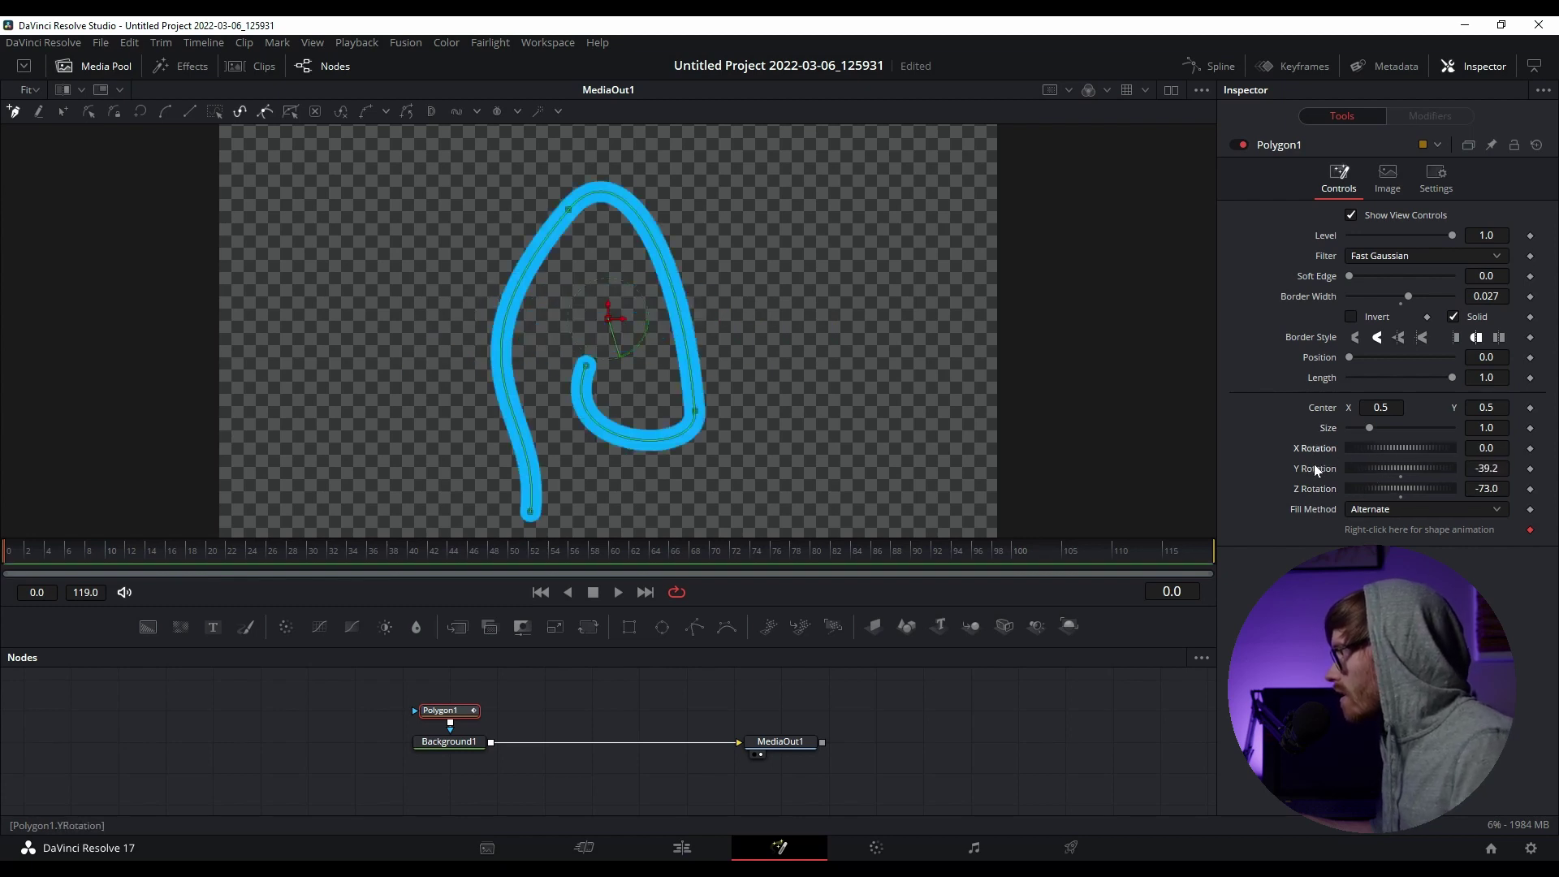
pyautogui.moveTo(1356, 453); pyautogui.dragTo(1319, 455)
pyautogui.doubleClick(1307, 447)
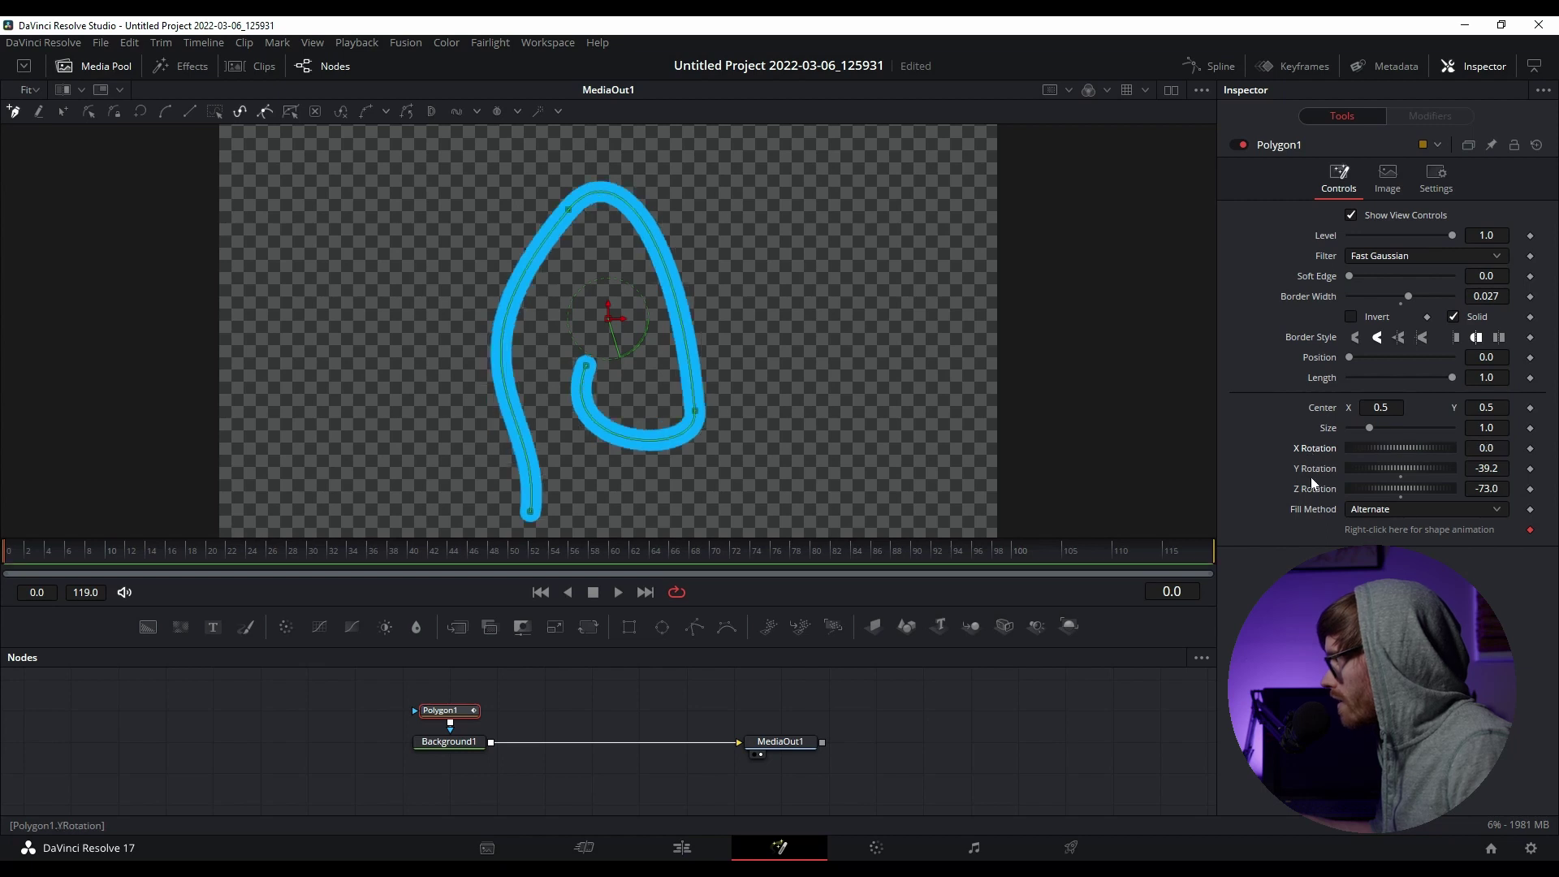
pyautogui.doubleClick(1317, 465)
pyautogui.doubleClick(1314, 490)
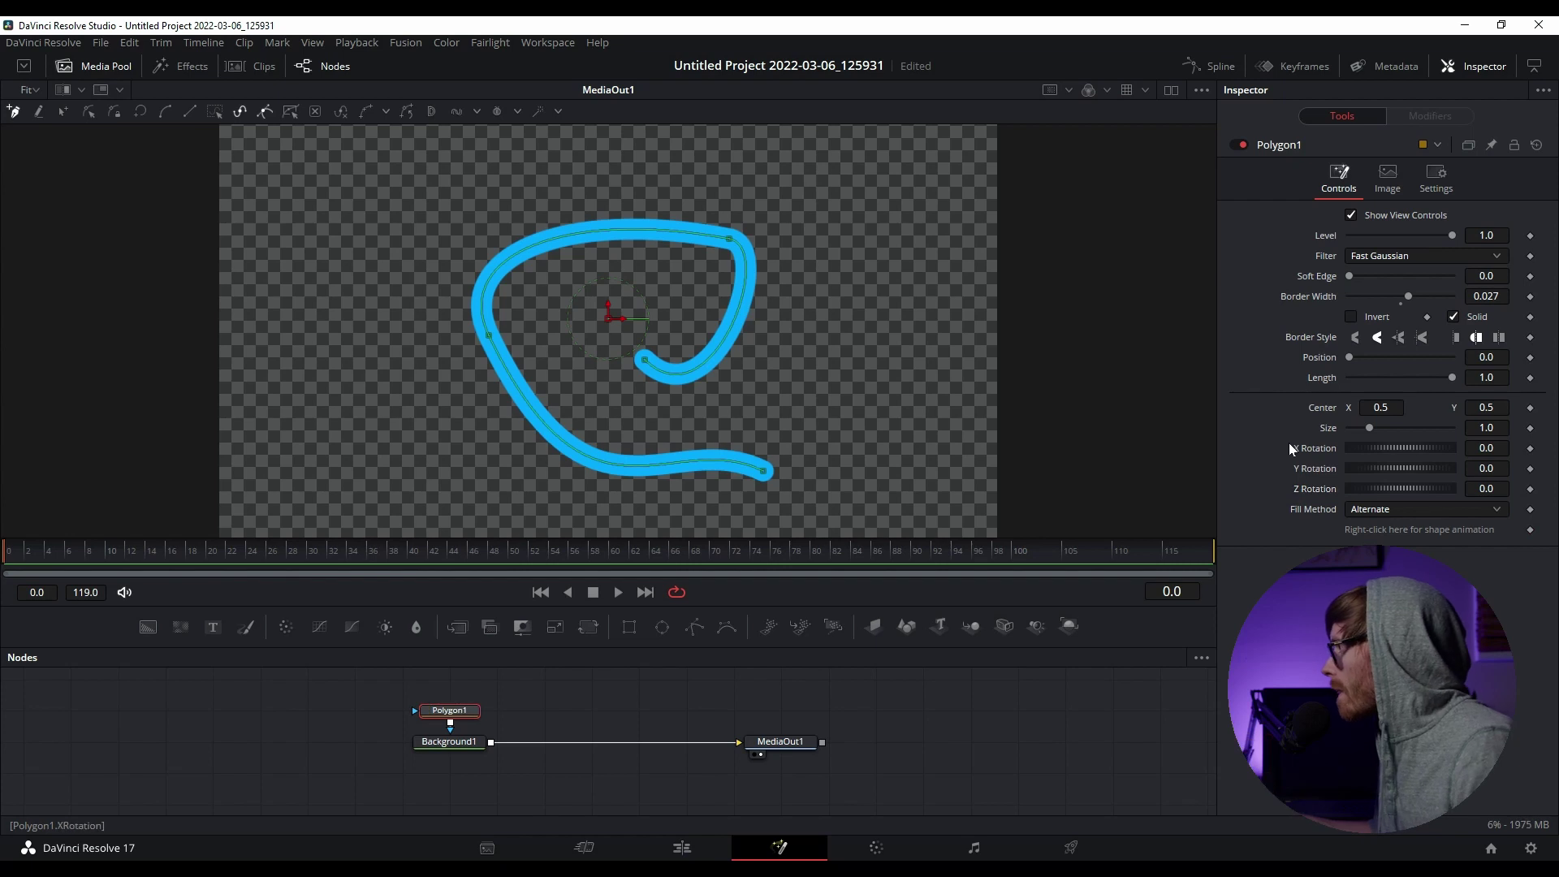
# Move the path's lower end point slightly down and inward, and angle its handle upward to reshape the bottom curve.
pyautogui.click(764, 471)
pyautogui.moveTo(816, 441)
pyautogui.mouseDown()
pyautogui.moveTo(851, 343)
pyautogui.moveTo(629, 478)
pyautogui.moveTo(762, 500)
pyautogui.moveTo(650, 499)
pyautogui.moveTo(714, 503)
pyautogui.moveTo(739, 481)
pyautogui.mouseUp()
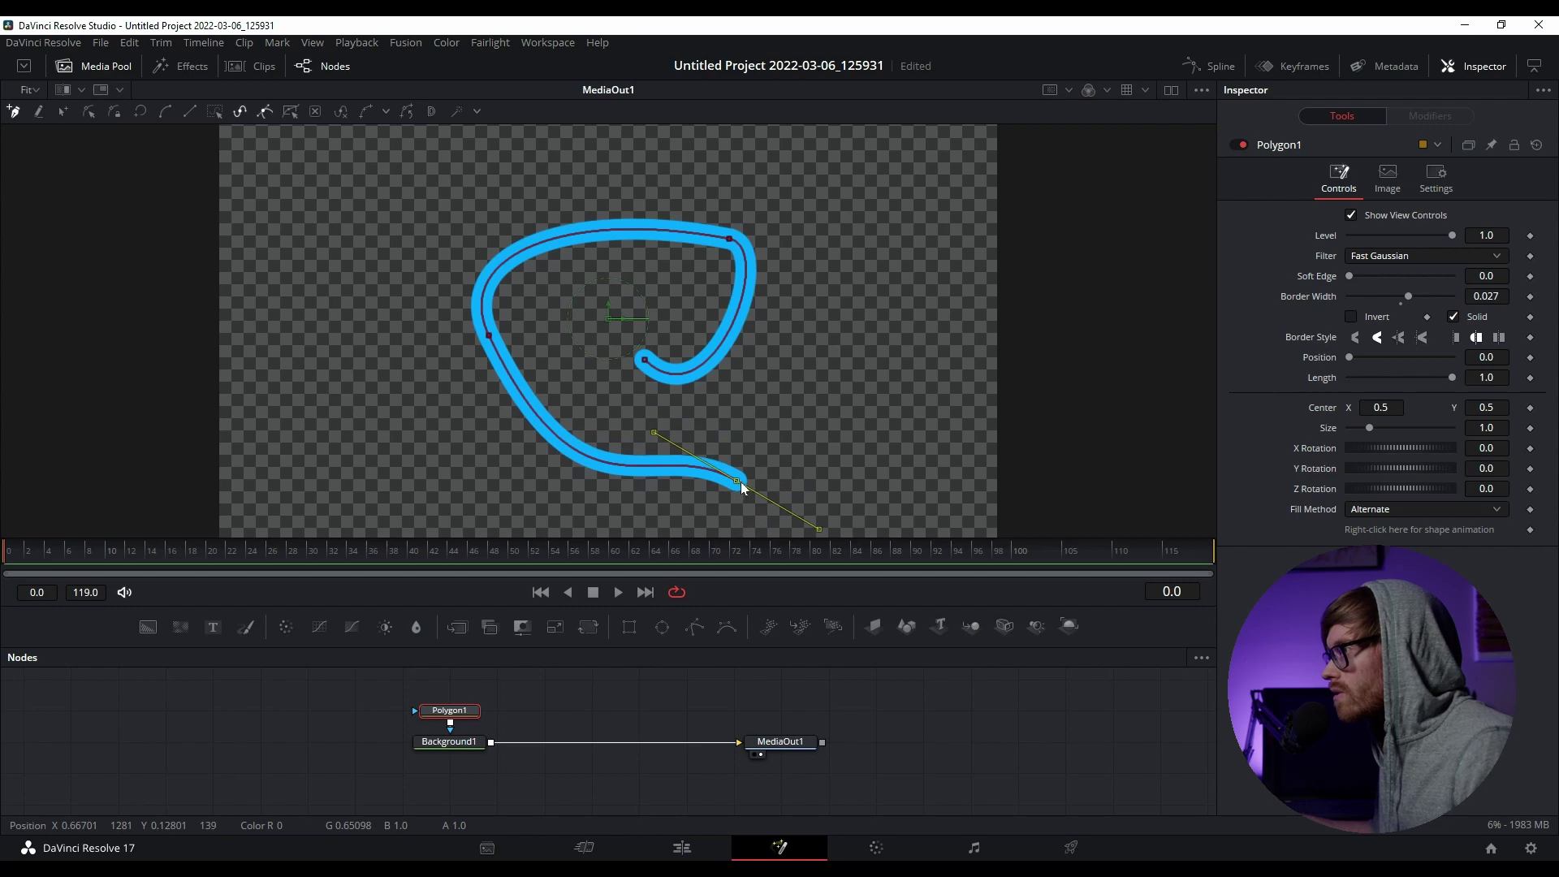
pyautogui.moveTo(818, 530); pyautogui.dragTo(843, 425)
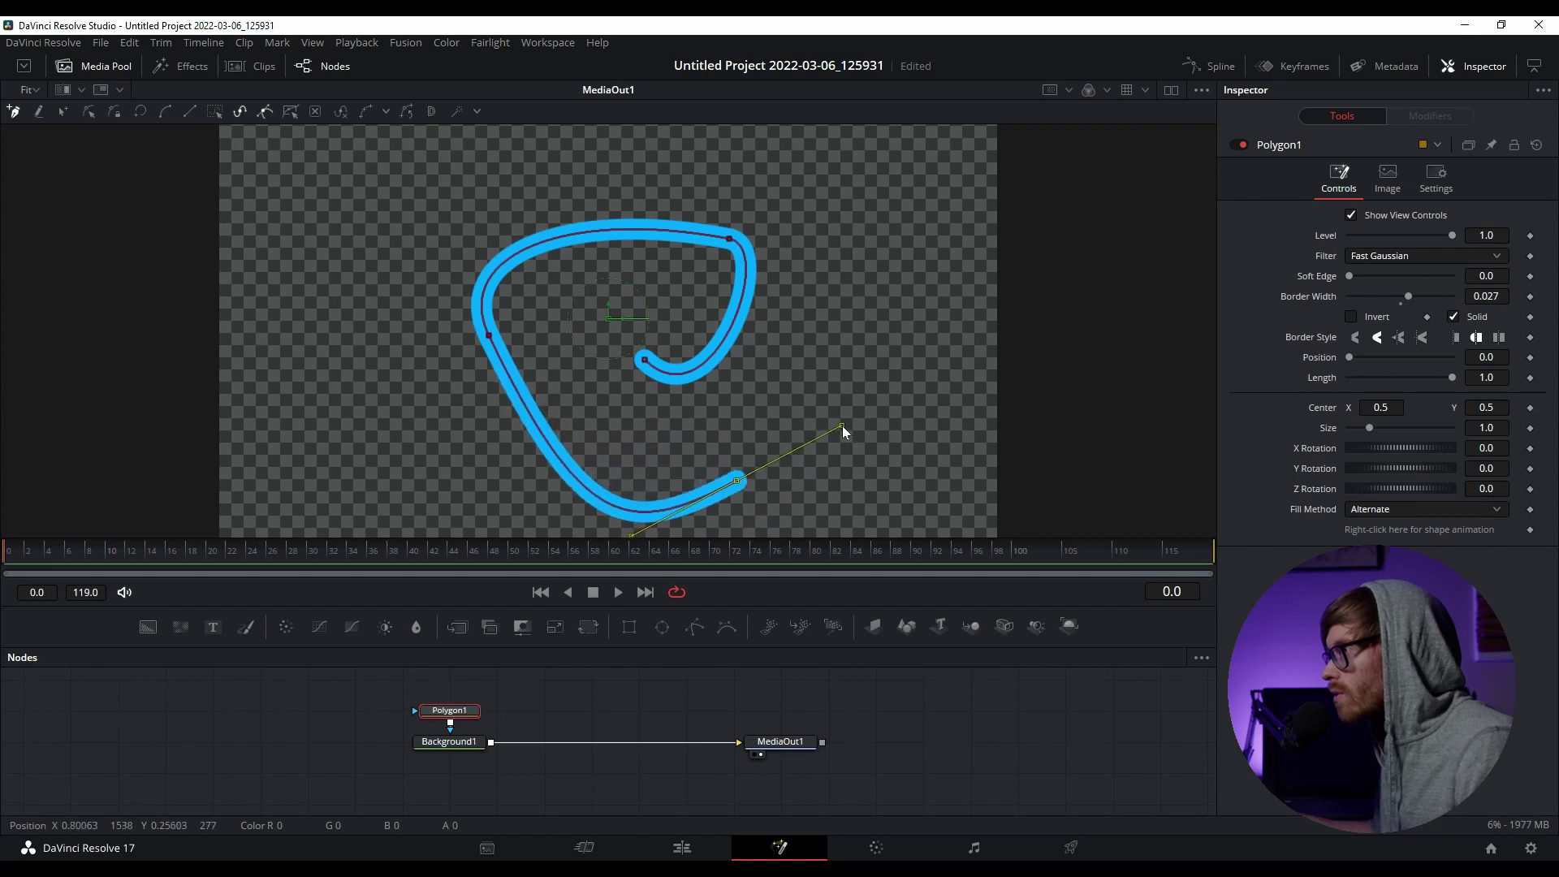
# Reshape the polygon into a hook by moving its inner end, top corner and outer end, and add a point on the lower-right curve.
pyautogui.click(644, 361)
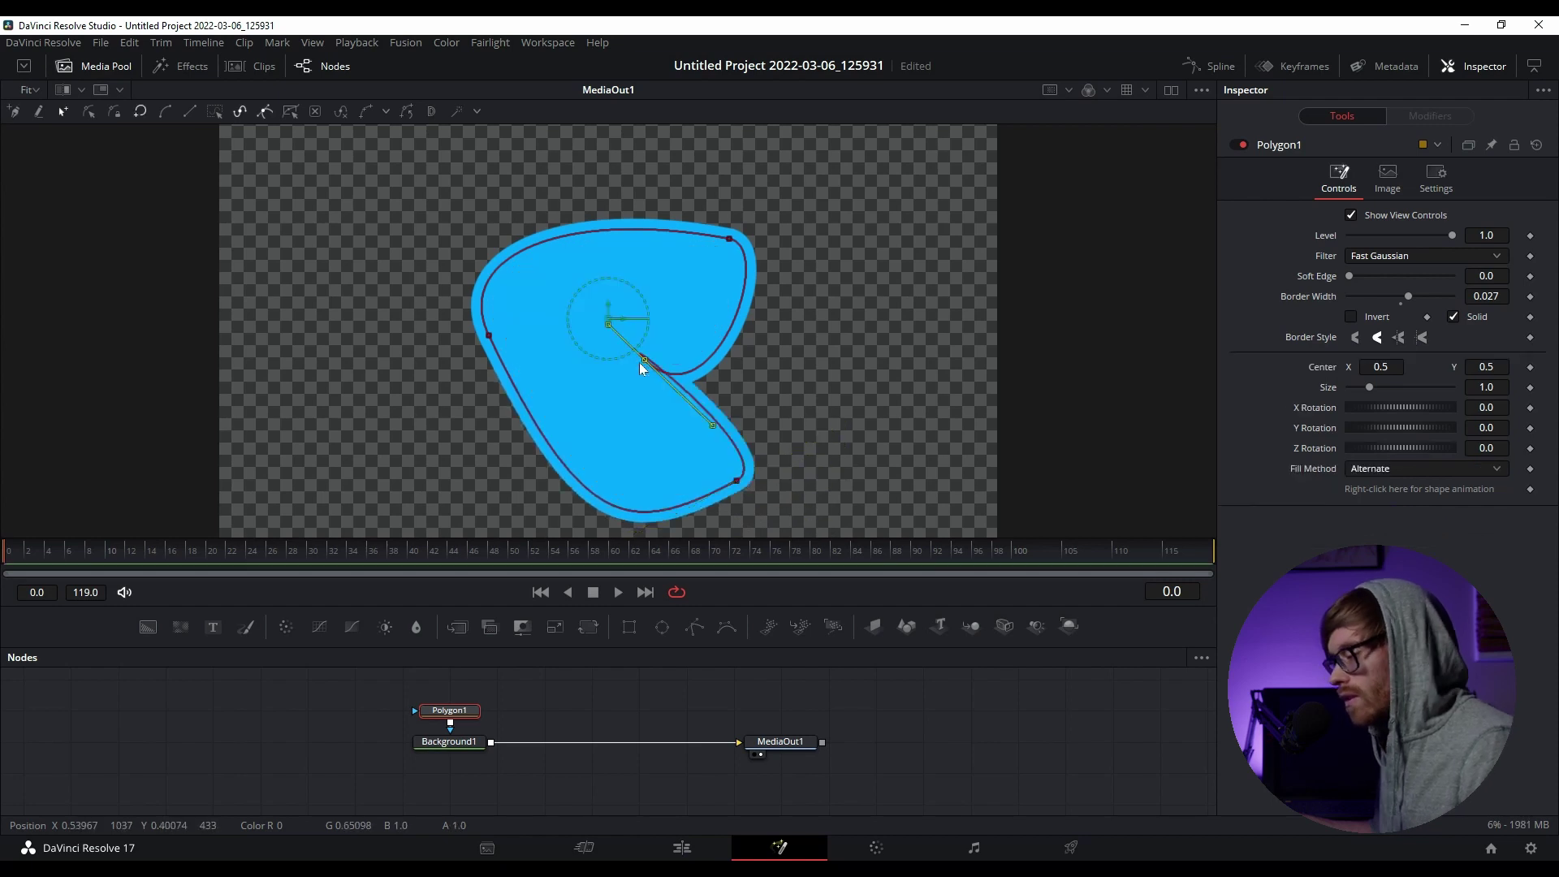
pyautogui.hotkey('ctrl', 'z')
pyautogui.moveTo(645, 358)
pyautogui.mouseDown()
pyautogui.moveTo(620, 394)
pyautogui.moveTo(627, 341)
pyautogui.mouseUp()
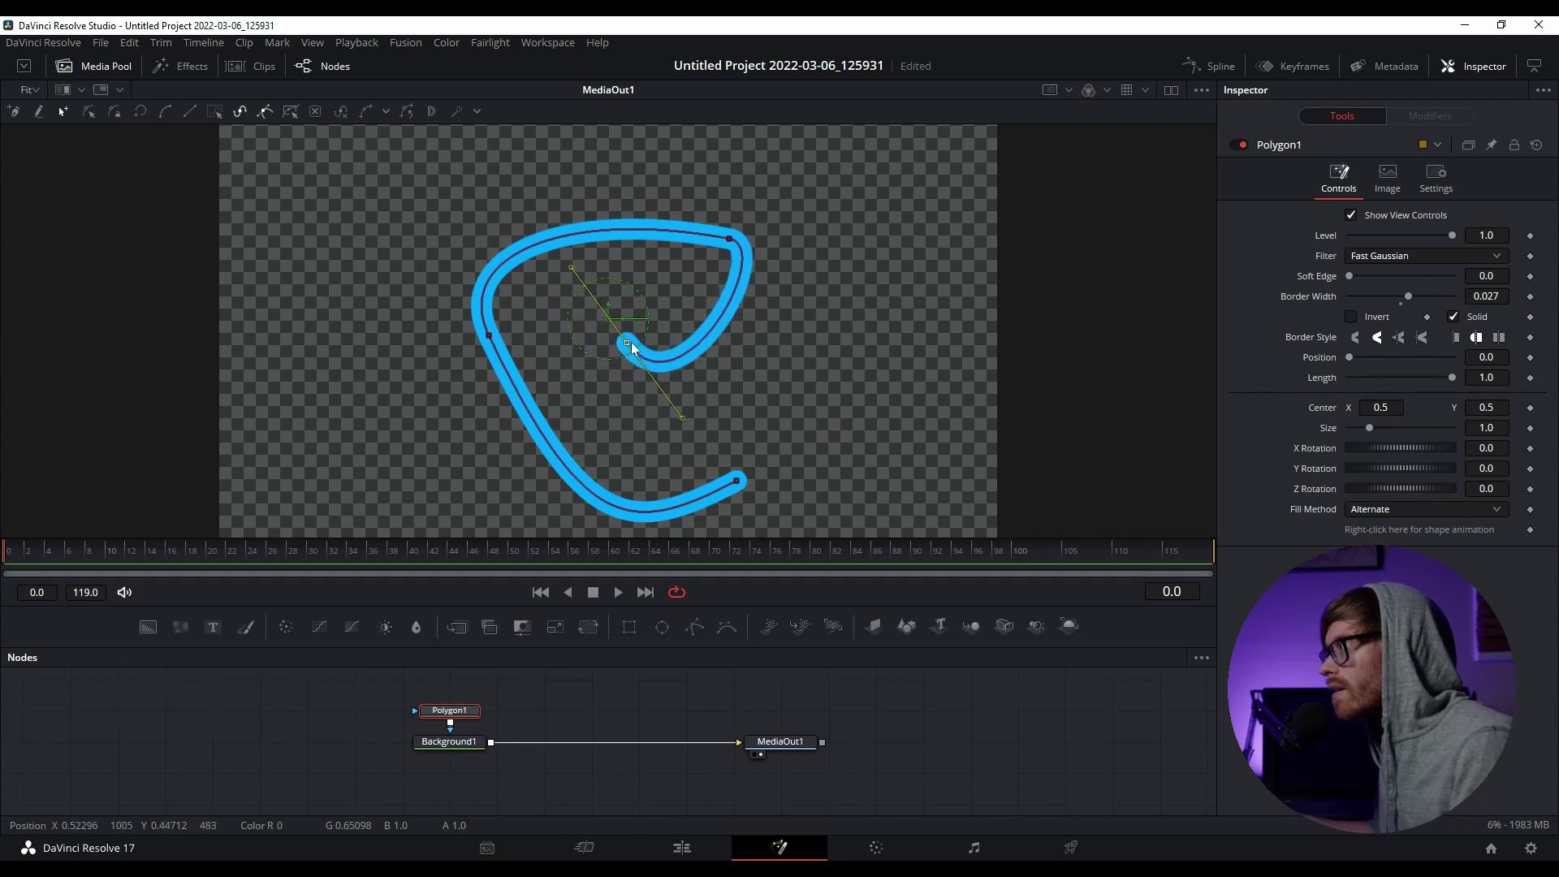
pyautogui.moveTo(731, 241); pyautogui.dragTo(593, 227)
pyautogui.moveTo(737, 480); pyautogui.dragTo(780, 274)
pyautogui.moveTo(697, 394)
pyautogui.mouseDown()
pyautogui.moveTo(688, 404)
pyautogui.moveTo(740, 438)
pyautogui.moveTo(703, 421)
pyautogui.mouseUp()
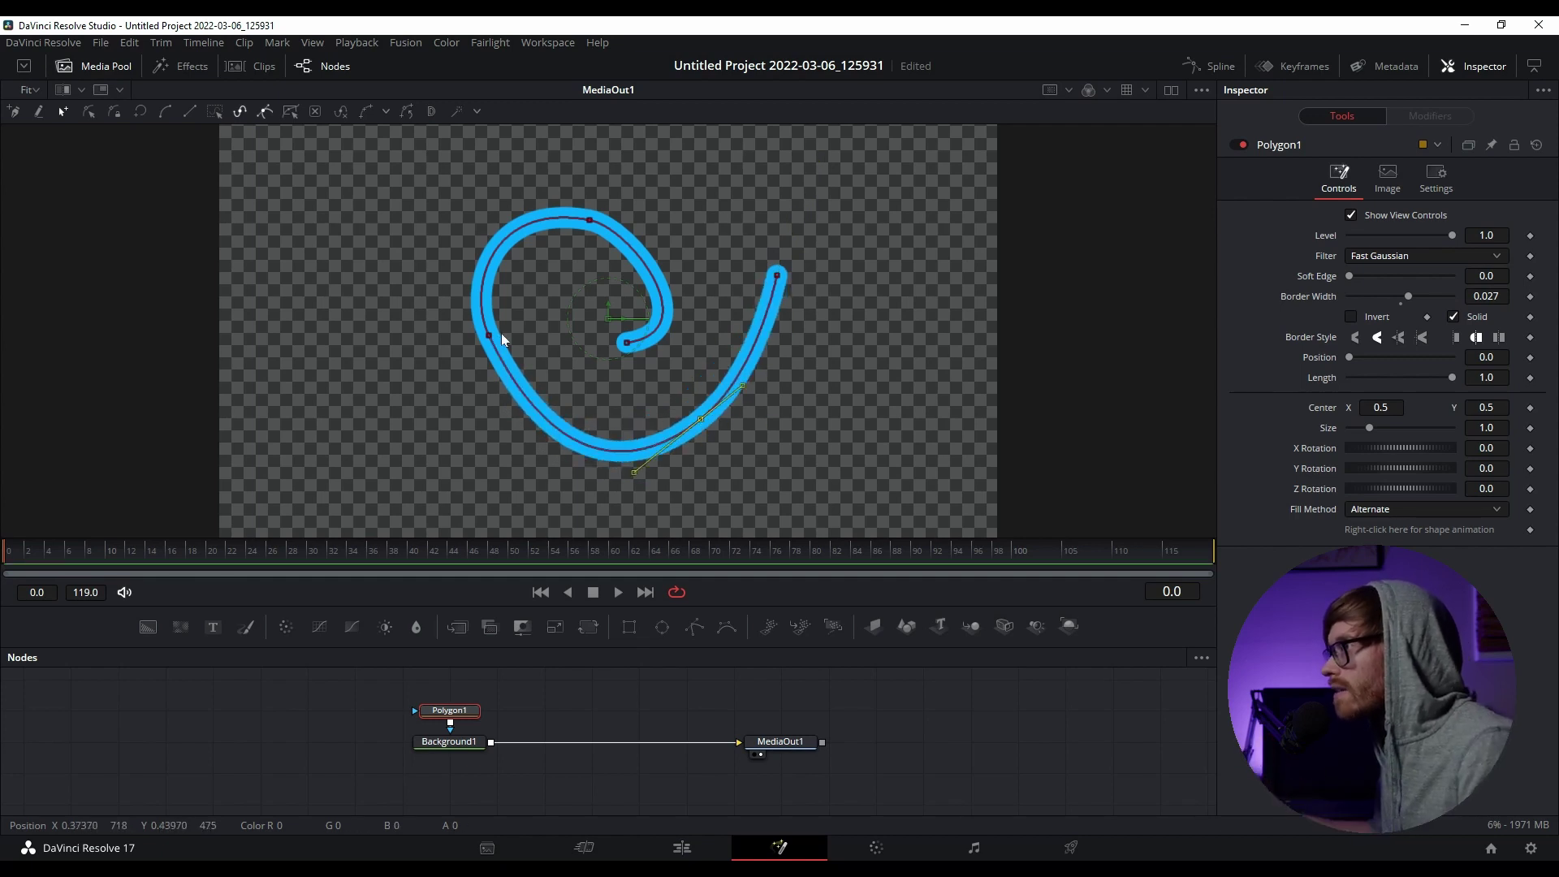
# Widen the curl by pulling the left point outward and the inner end further left, and add a point on the inner curve.
pyautogui.moveTo(488, 336); pyautogui.dragTo(440, 375)
pyautogui.moveTo(626, 341); pyautogui.dragTo(557, 358)
pyautogui.moveTo(658, 304)
pyautogui.mouseDown()
pyautogui.moveTo(684, 312)
pyautogui.moveTo(664, 276)
pyautogui.mouseUp()
pyautogui.click(672, 721)
pyautogui.click(559, 265)
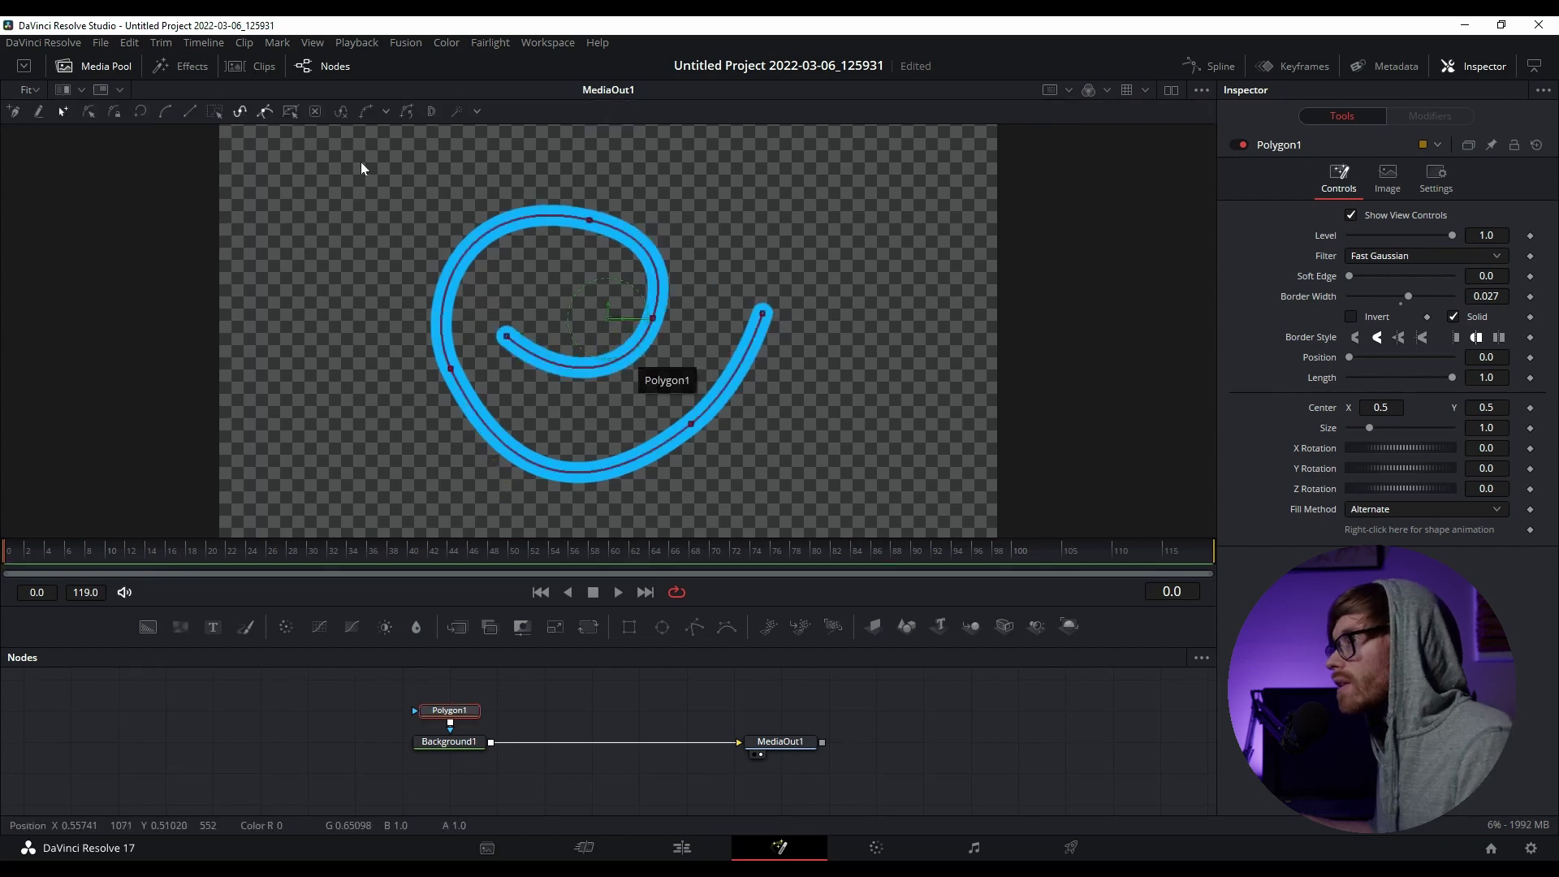
# Extend the path's inner end with a new point and adjust the neighbouring points to form a tighter inner spiral.
pyautogui.click(19, 112)
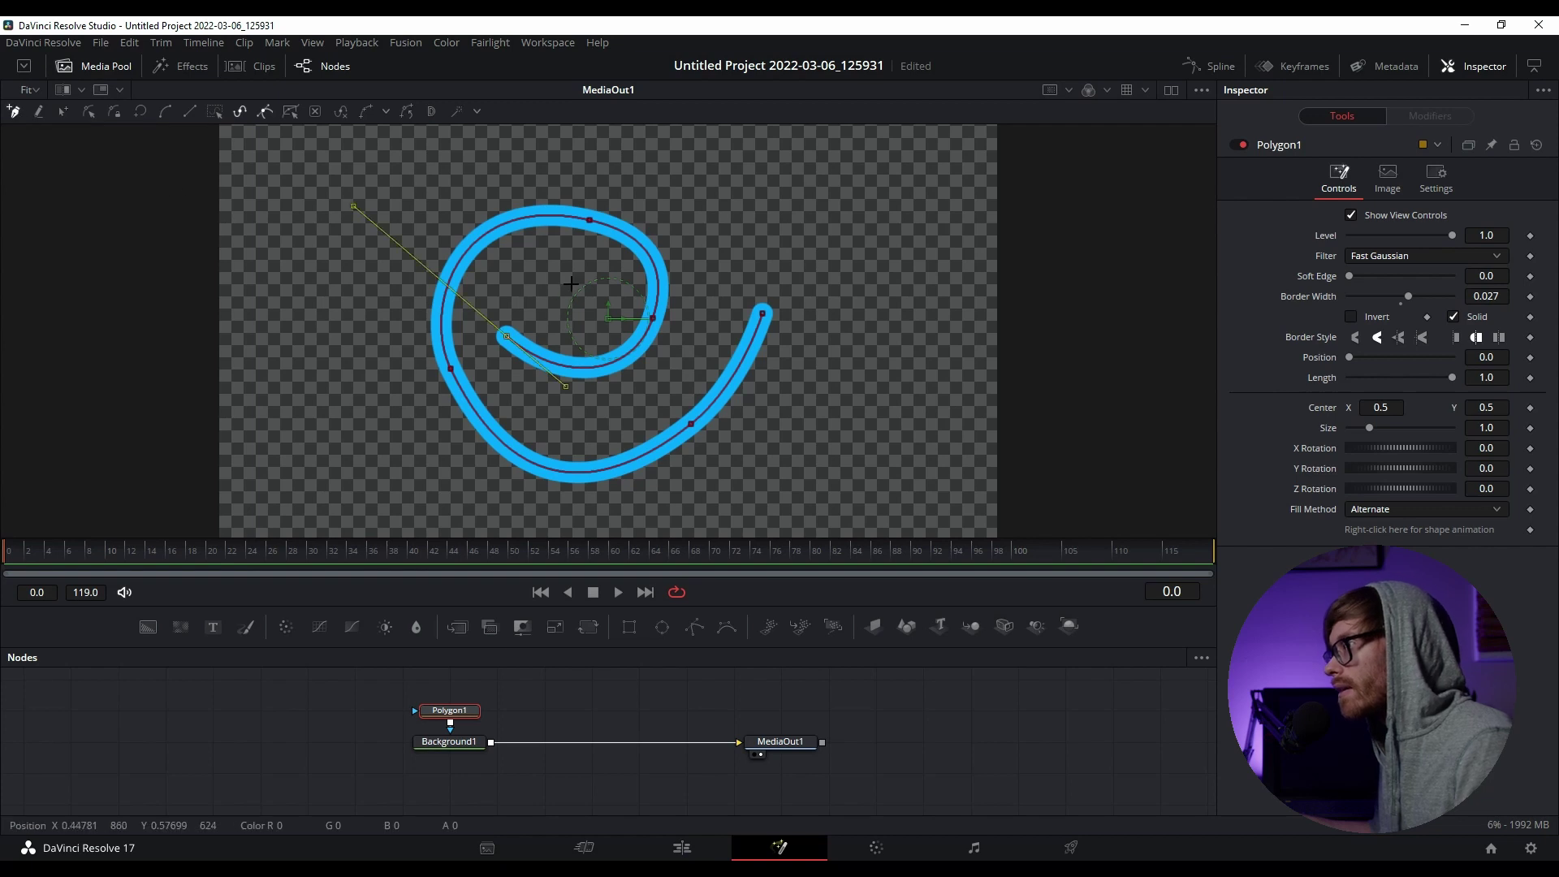
pyautogui.moveTo(576, 288); pyautogui.dragTo(648, 333)
pyautogui.moveTo(577, 291); pyautogui.dragTo(570, 299)
pyautogui.moveTo(507, 341); pyautogui.dragTo(518, 370)
pyautogui.moveTo(568, 297); pyautogui.dragTo(559, 290)
pyautogui.click(614, 706)
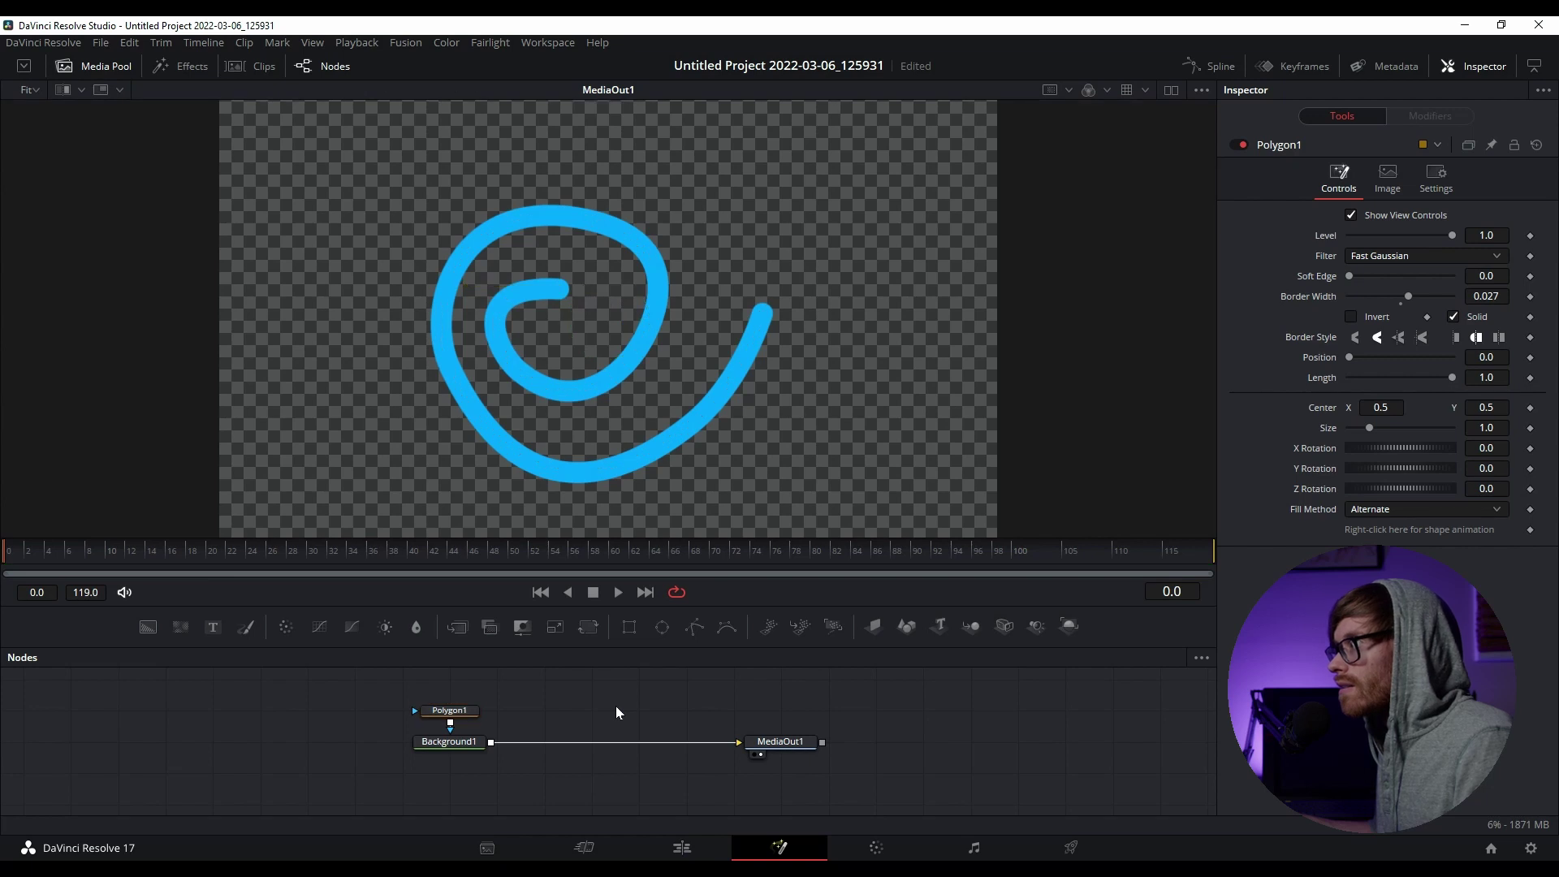
# Pull the polygon's outer end point up and inward, and move the lower-right point closer to the spiral.
pyautogui.click(442, 711)
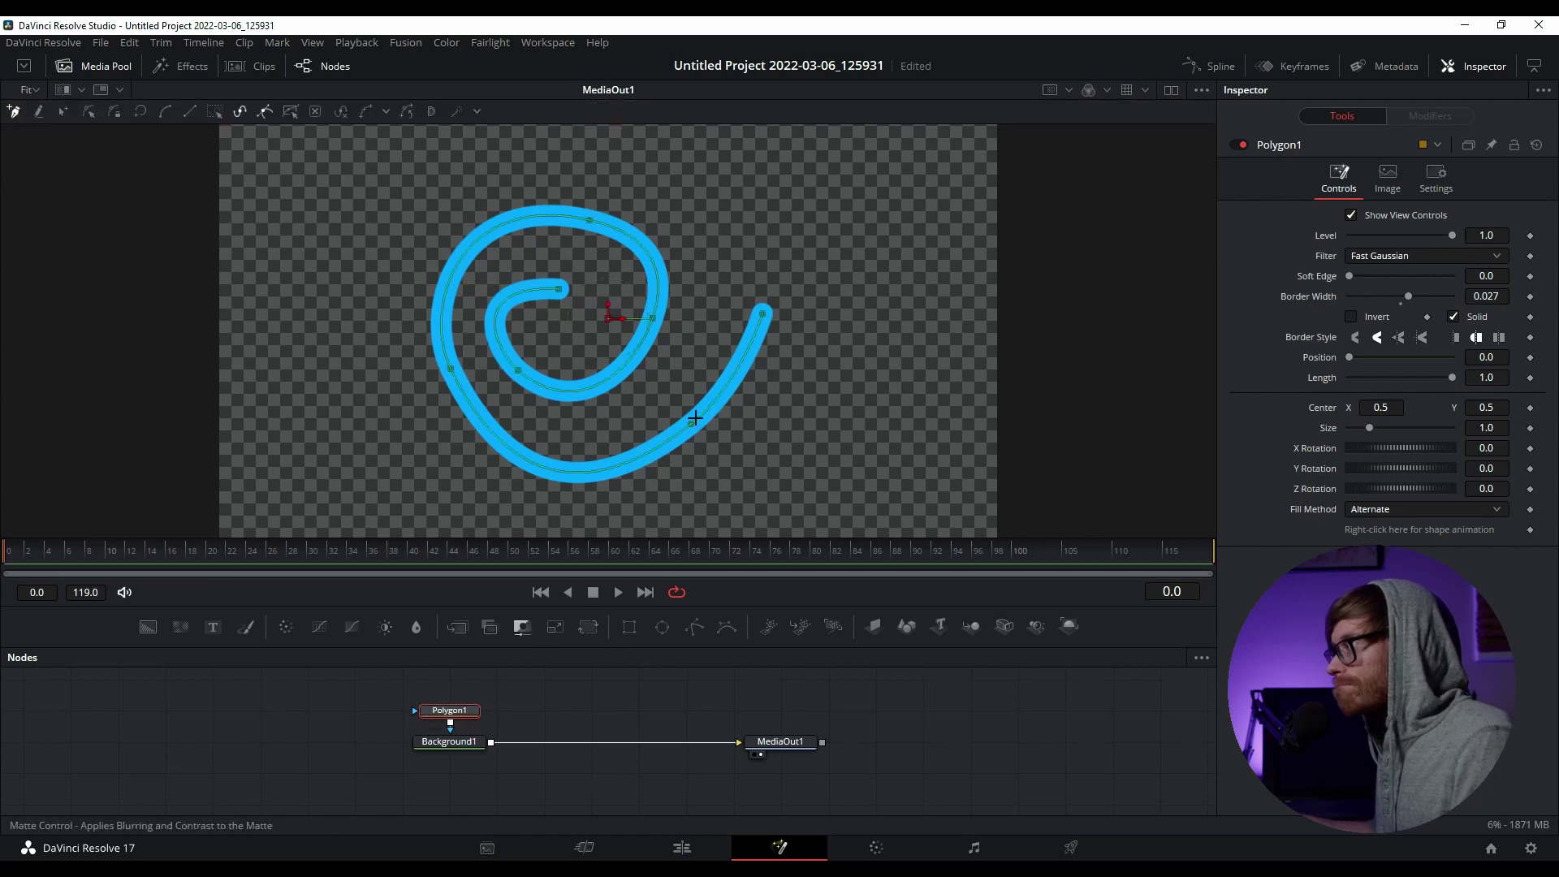
pyautogui.moveTo(764, 313); pyautogui.dragTo(753, 275)
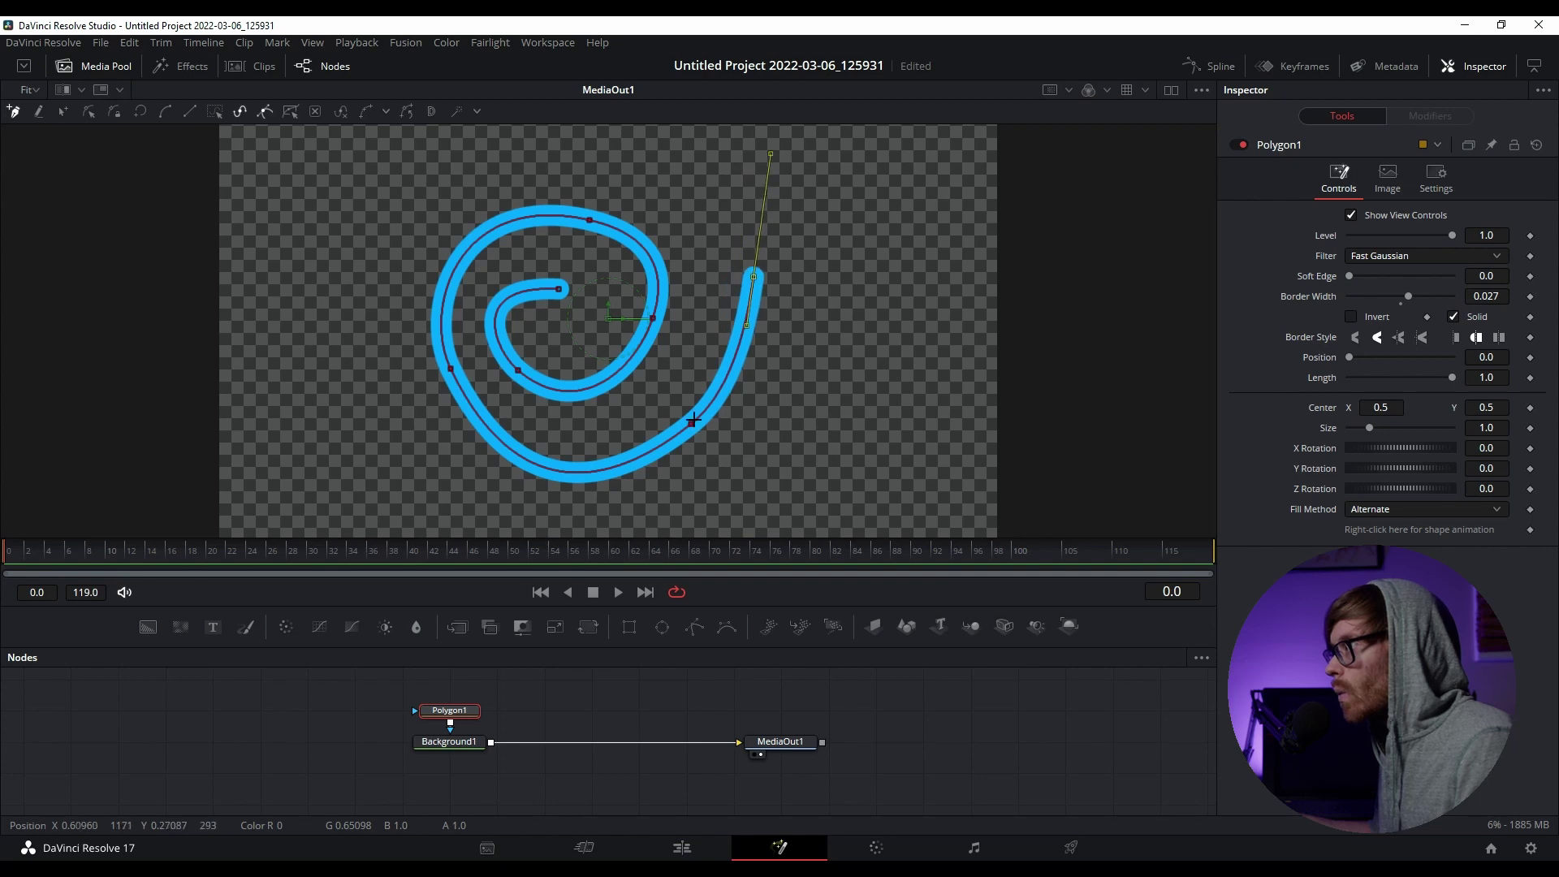
pyautogui.moveTo(693, 421); pyautogui.dragTo(661, 407)
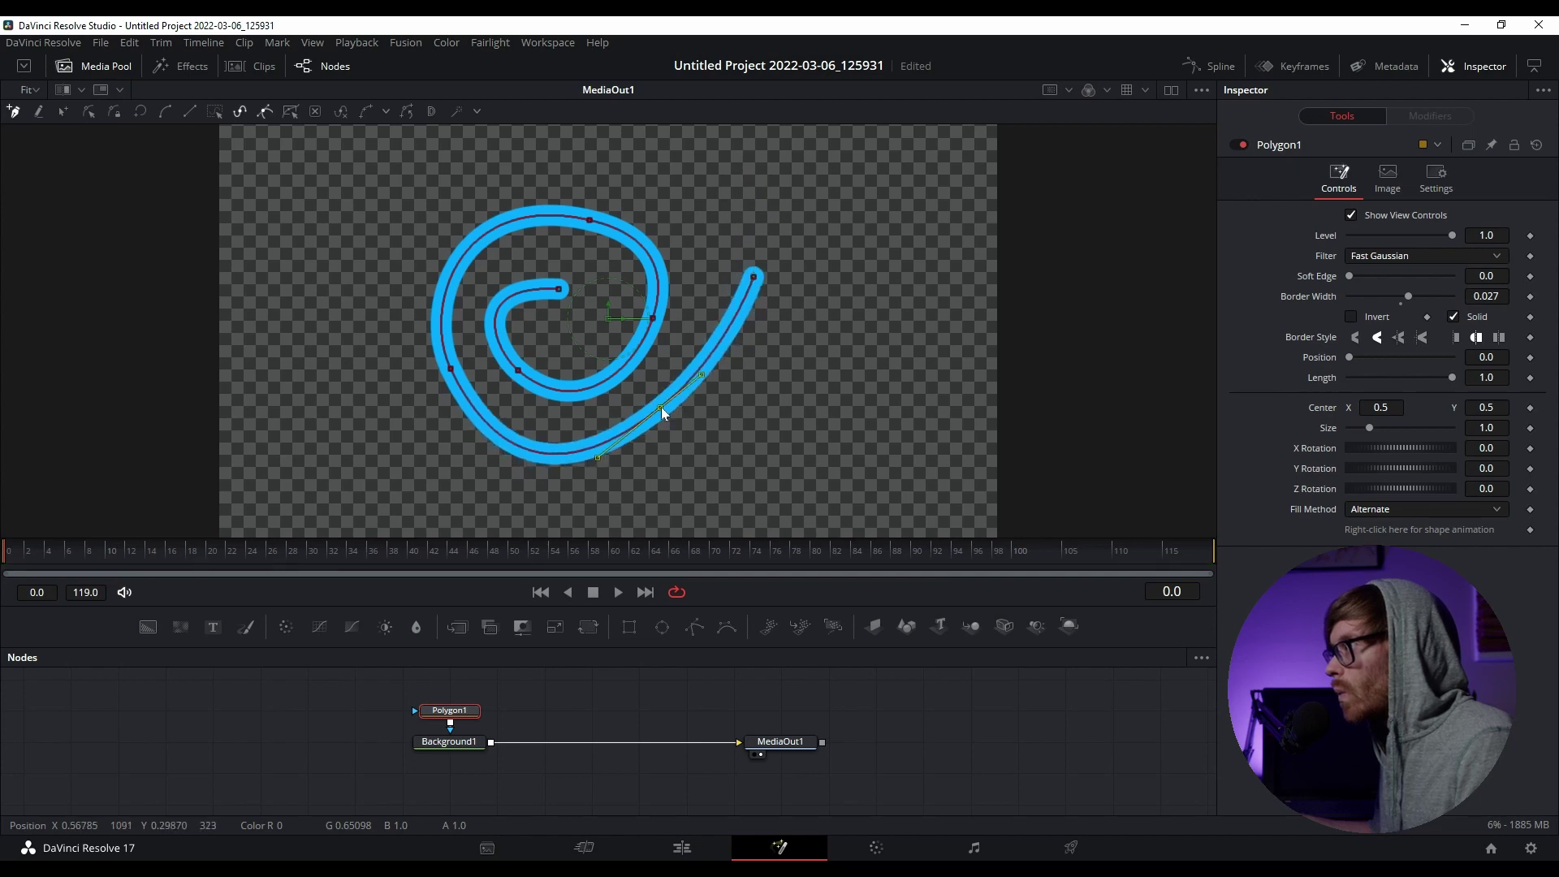
pyautogui.moveTo(753, 280); pyautogui.dragTo(731, 256)
pyautogui.click(589, 670)
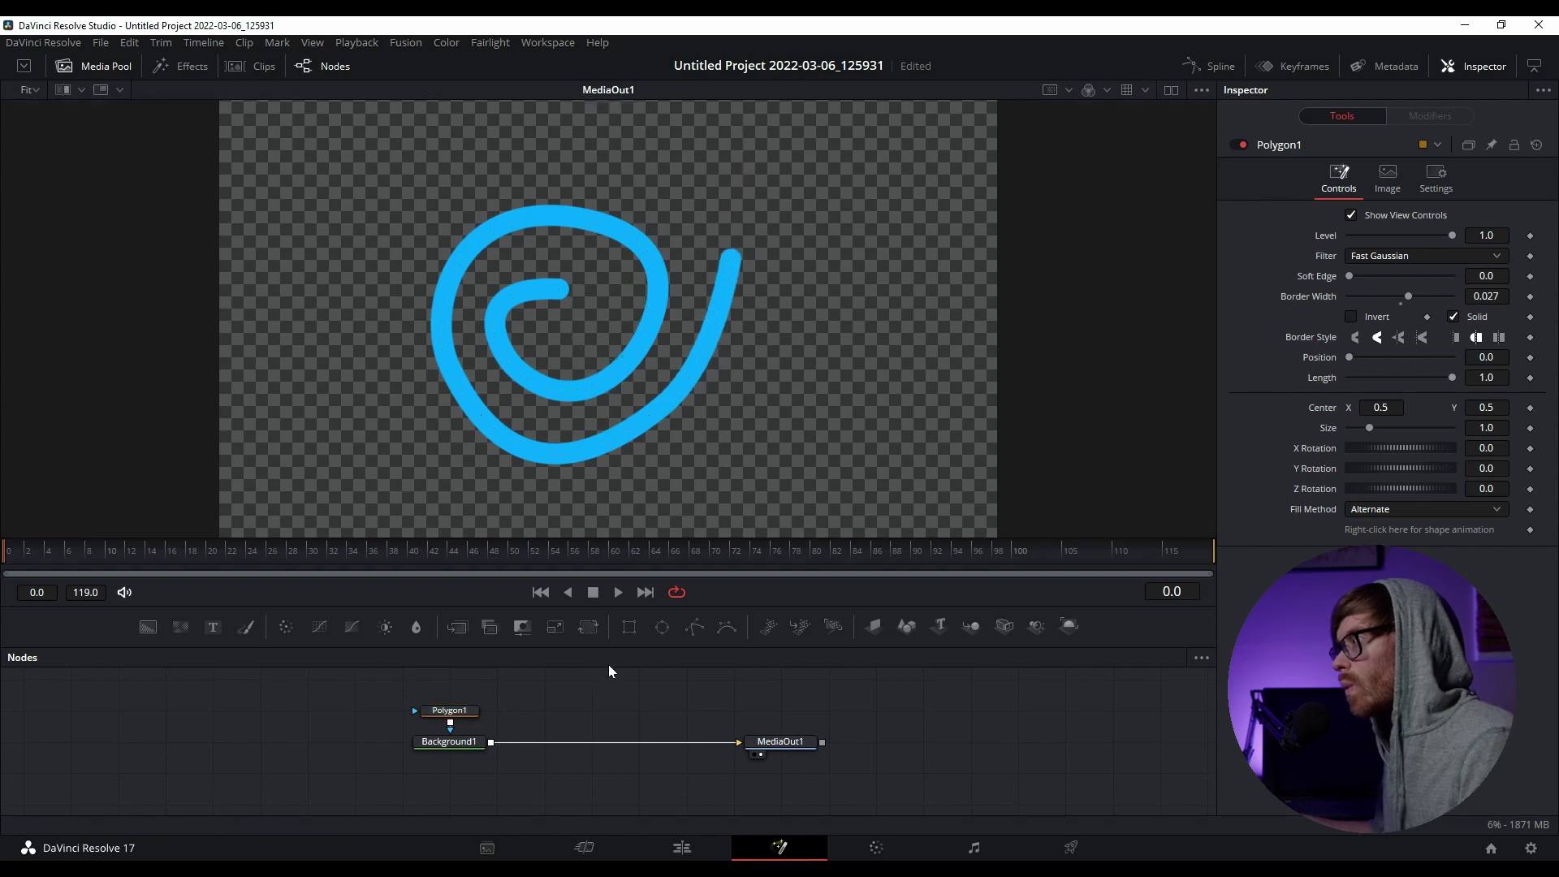
# Try varying the polygon stroke's Position and Length, restoring them to 0.0 and 1.0.
pyautogui.moveTo(581, 557); pyautogui.dragTo(4, 555)
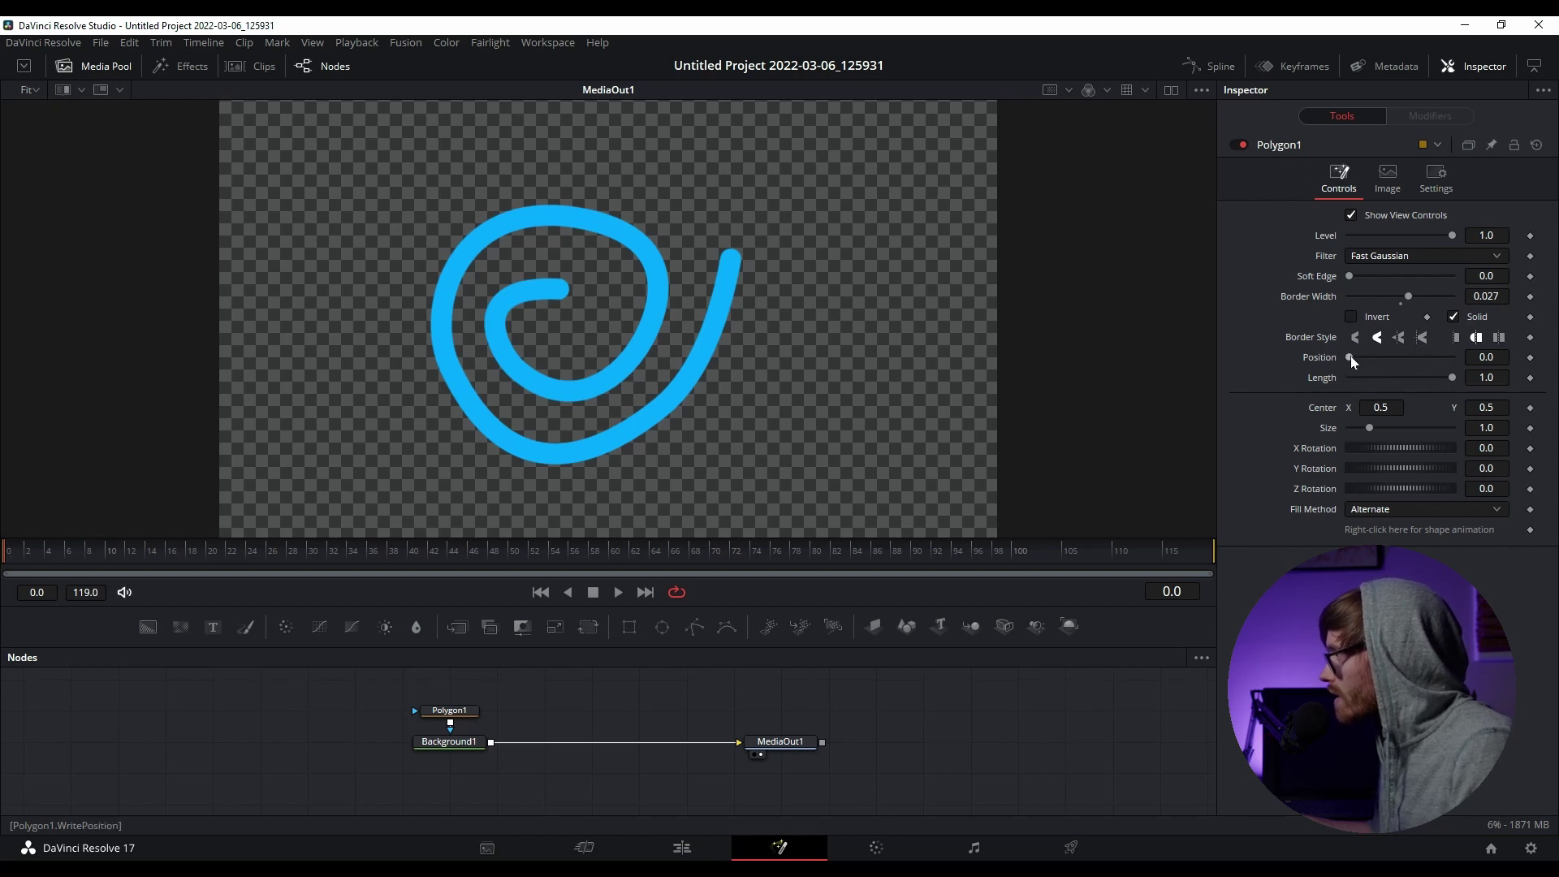
pyautogui.moveTo(1351, 356)
pyautogui.mouseDown()
pyautogui.moveTo(1474, 354)
pyautogui.moveTo(1342, 360)
pyautogui.mouseUp()
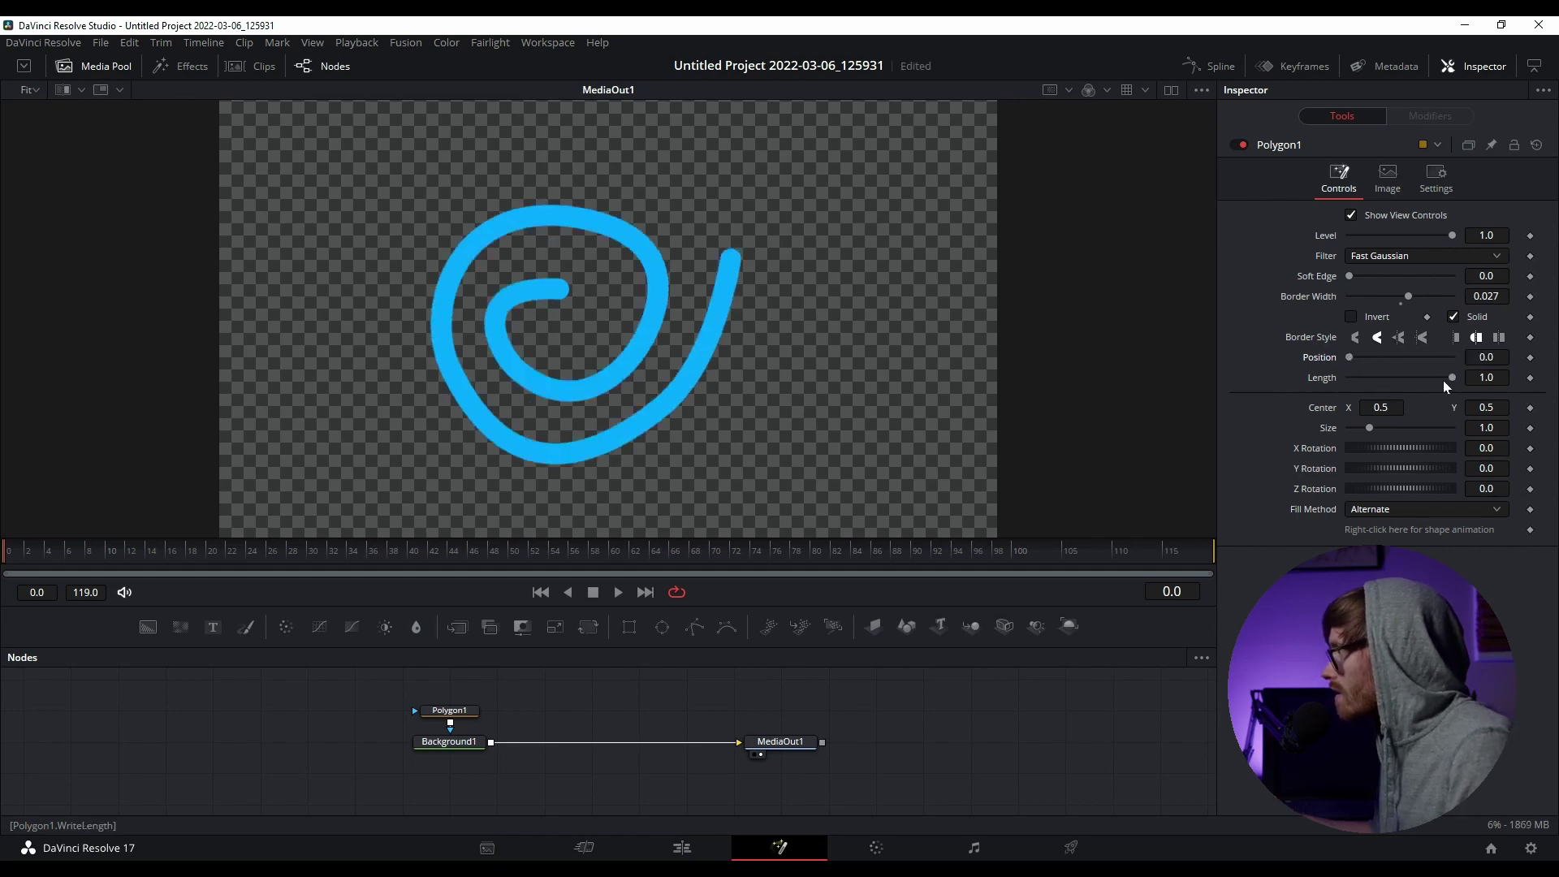
pyautogui.moveTo(1454, 378)
pyautogui.mouseDown()
pyautogui.moveTo(1334, 378)
pyautogui.moveTo(1459, 387)
pyautogui.mouseUp()
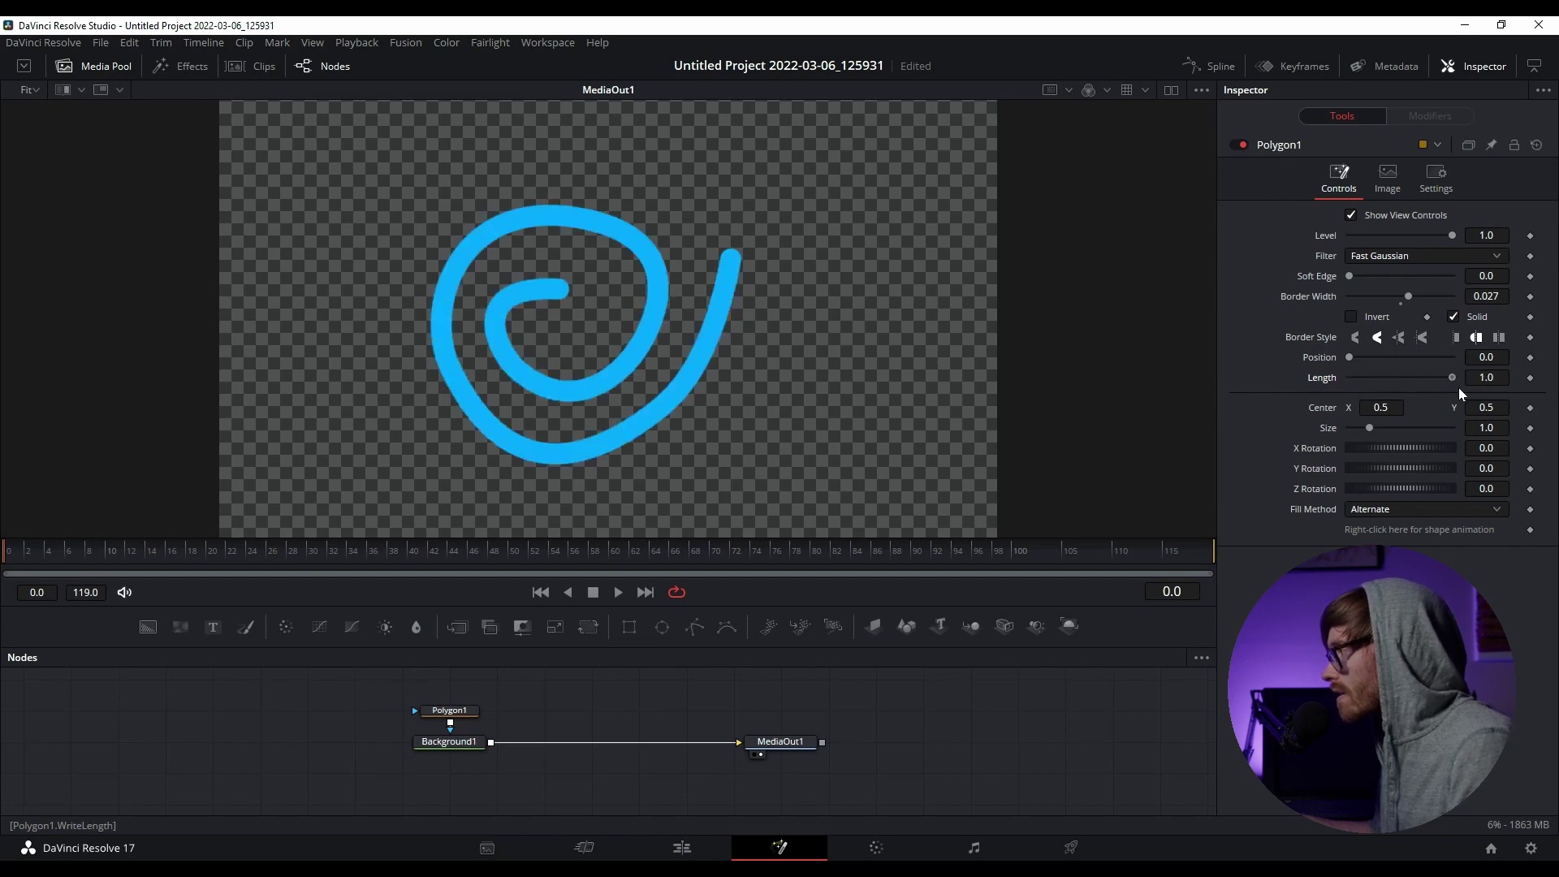
# Keyframe the polygon's Length at 0.0 on frame 0 and 1.0 on frame 60.
pyautogui.moveTo(971, 556); pyautogui.dragTo(228, 556)
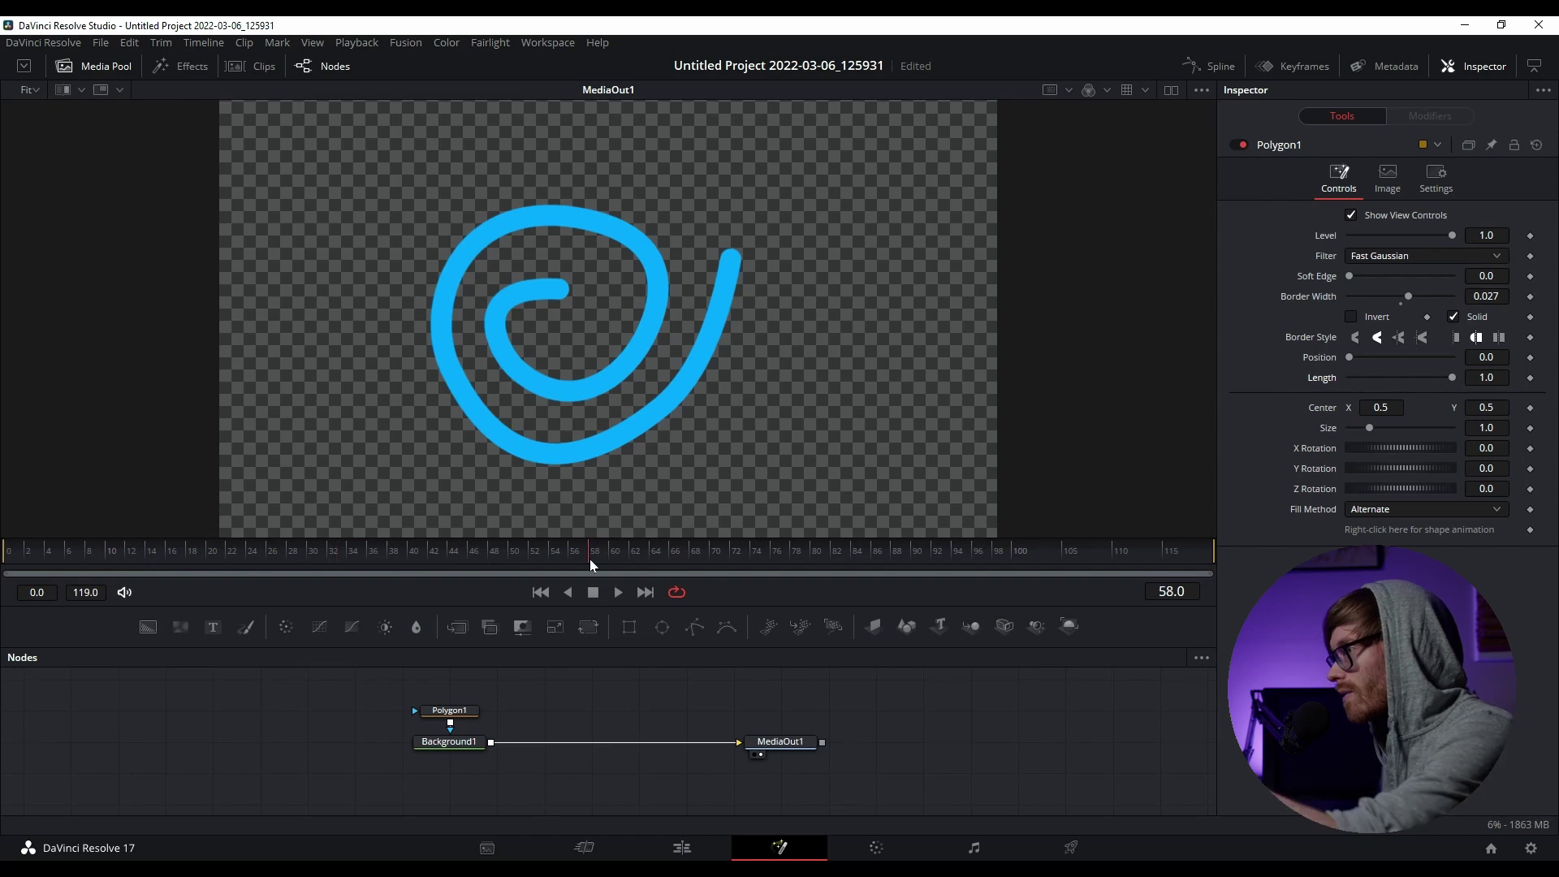
pyautogui.moveTo(589, 559); pyautogui.dragTo(7, 560)
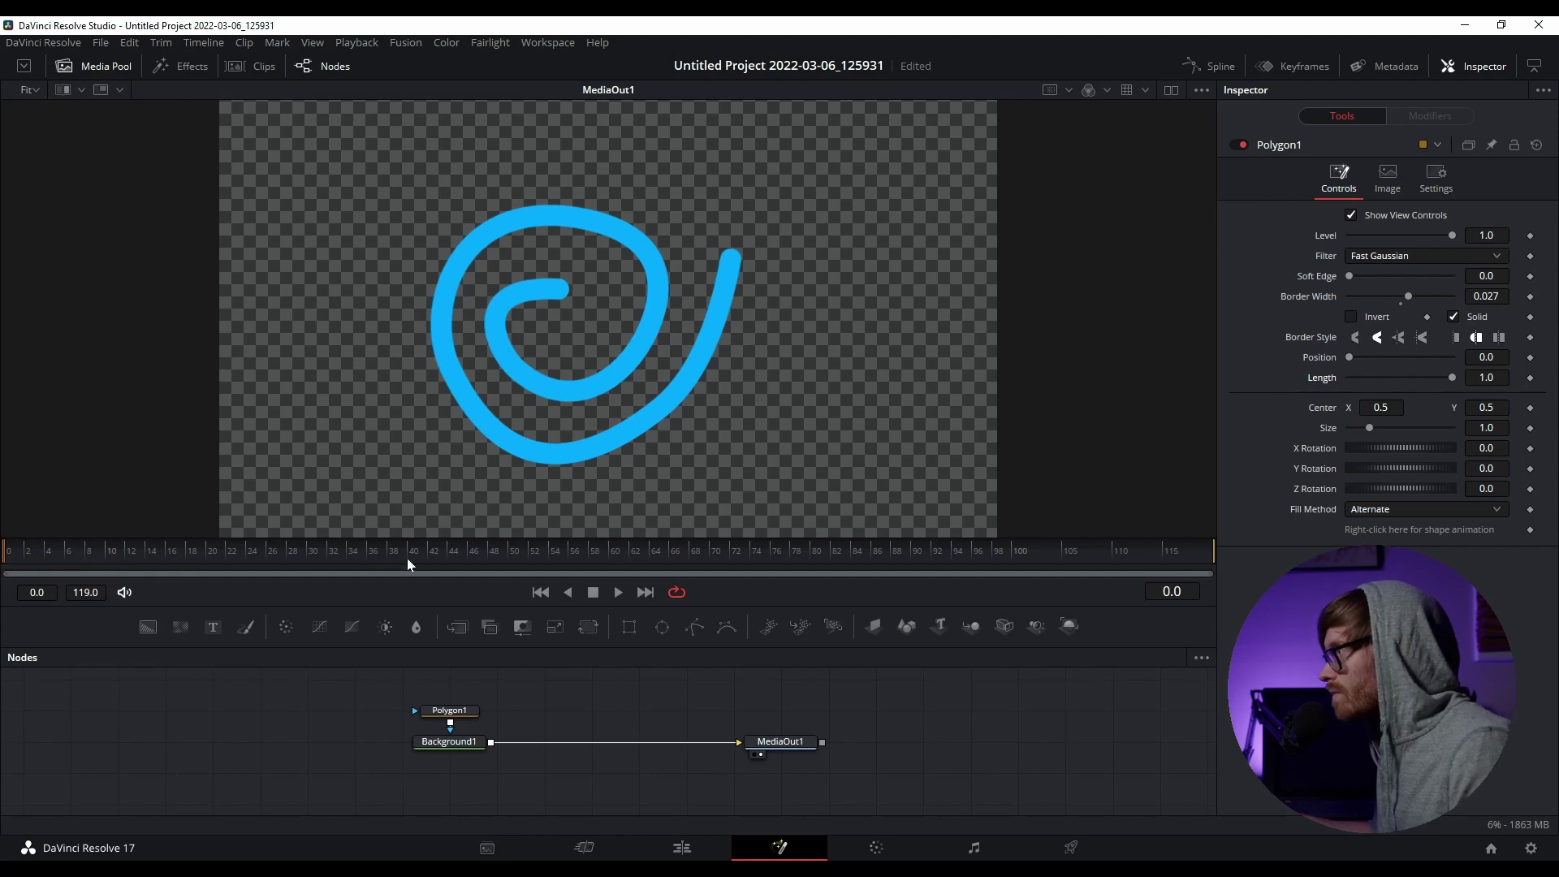
pyautogui.moveTo(1450, 378); pyautogui.dragTo(1327, 379)
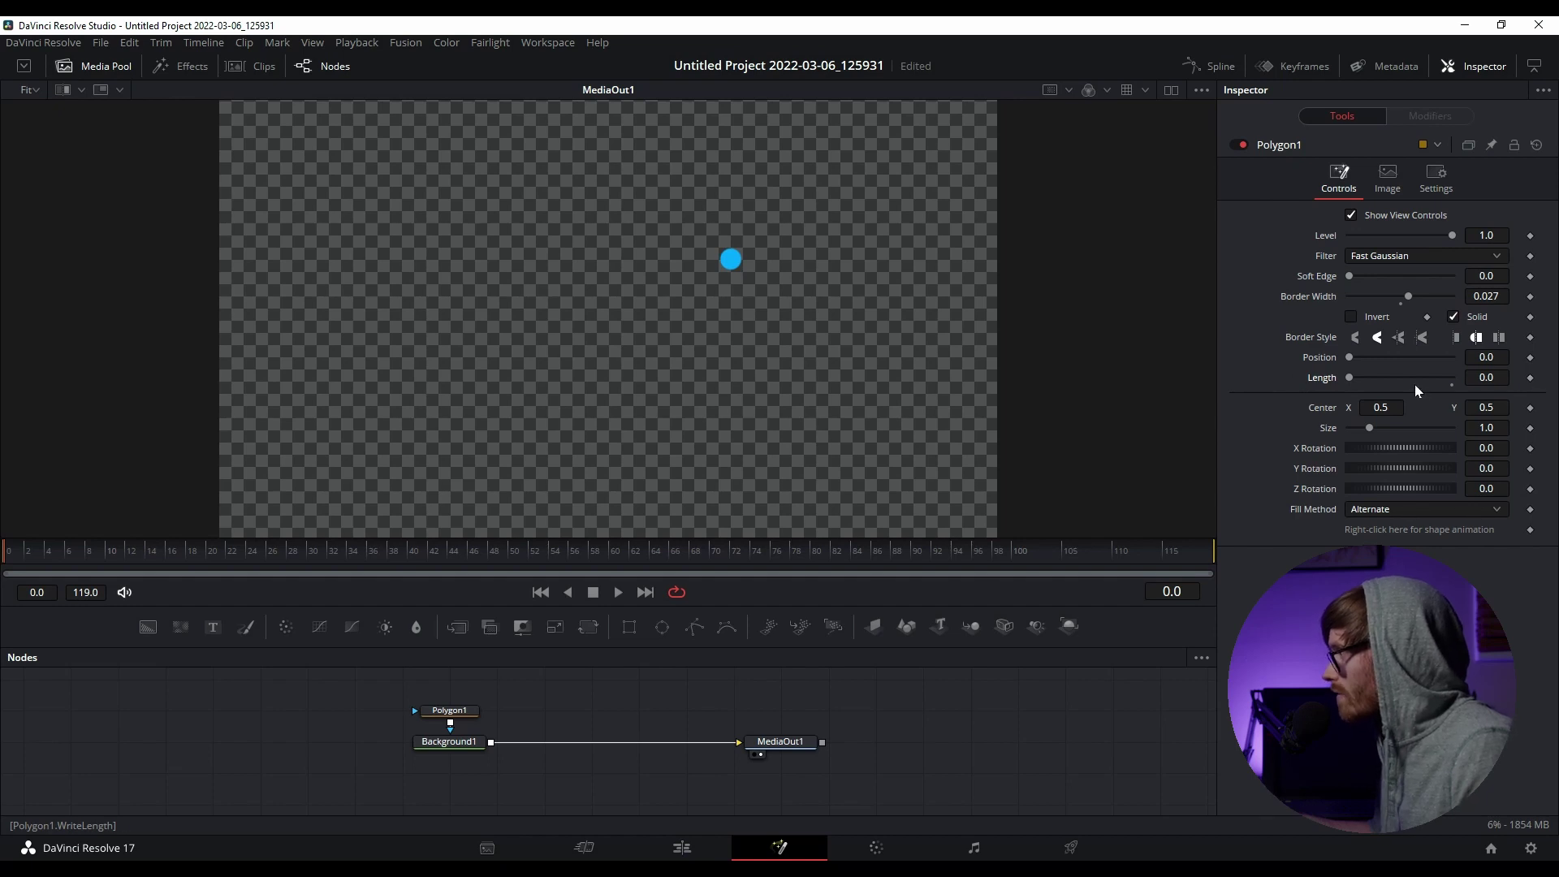
pyautogui.click(1530, 378)
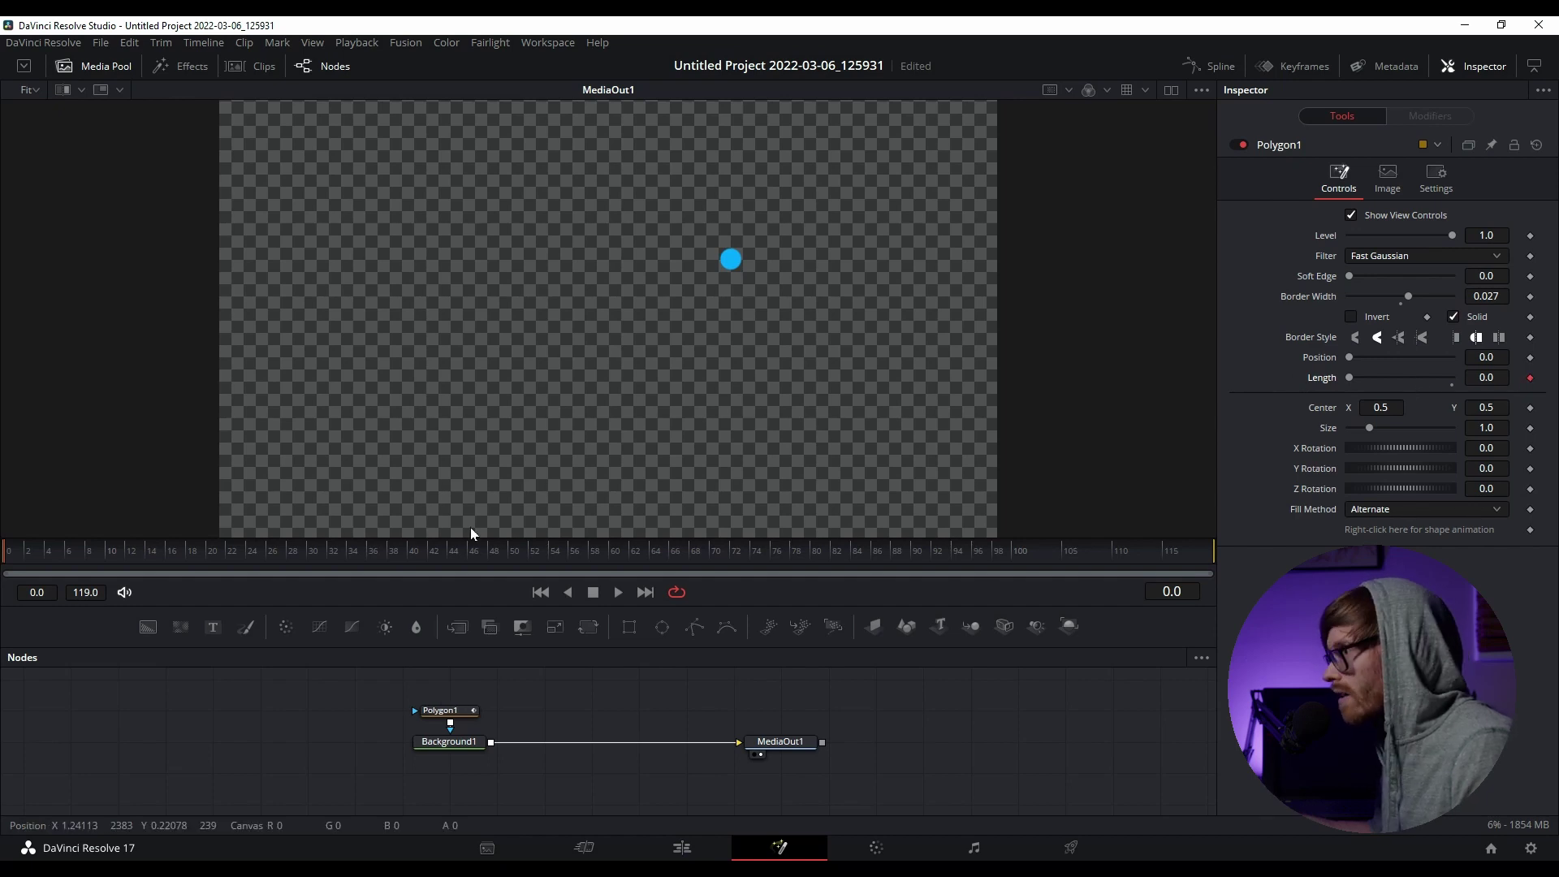
pyautogui.click(18, 560)
pyautogui.moveTo(18, 562); pyautogui.dragTo(149, 563)
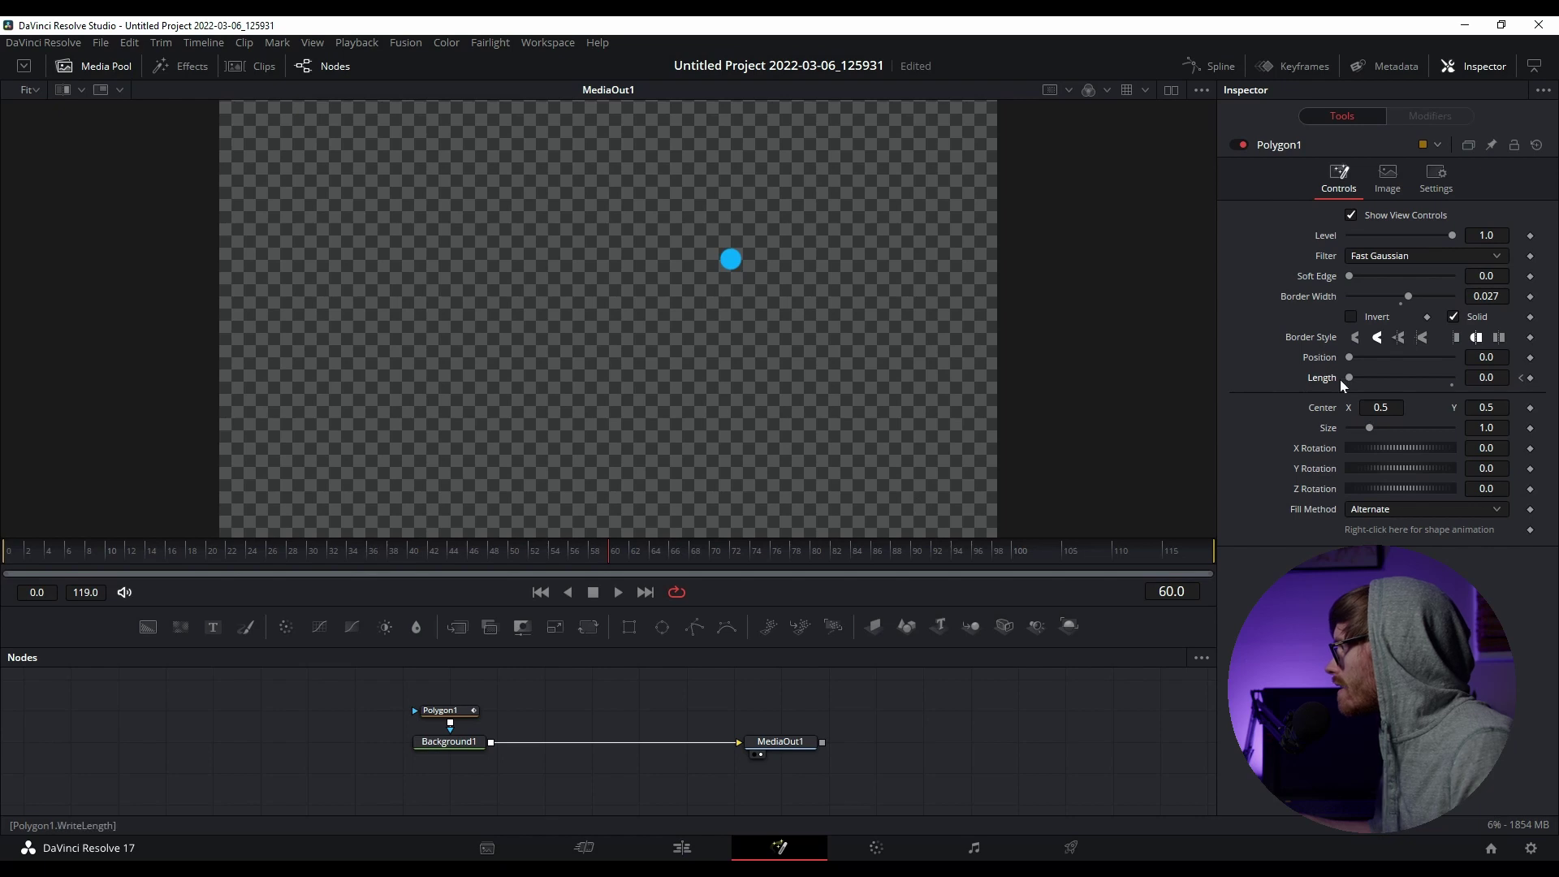
pyautogui.moveTo(1351, 378); pyautogui.dragTo(1461, 378)
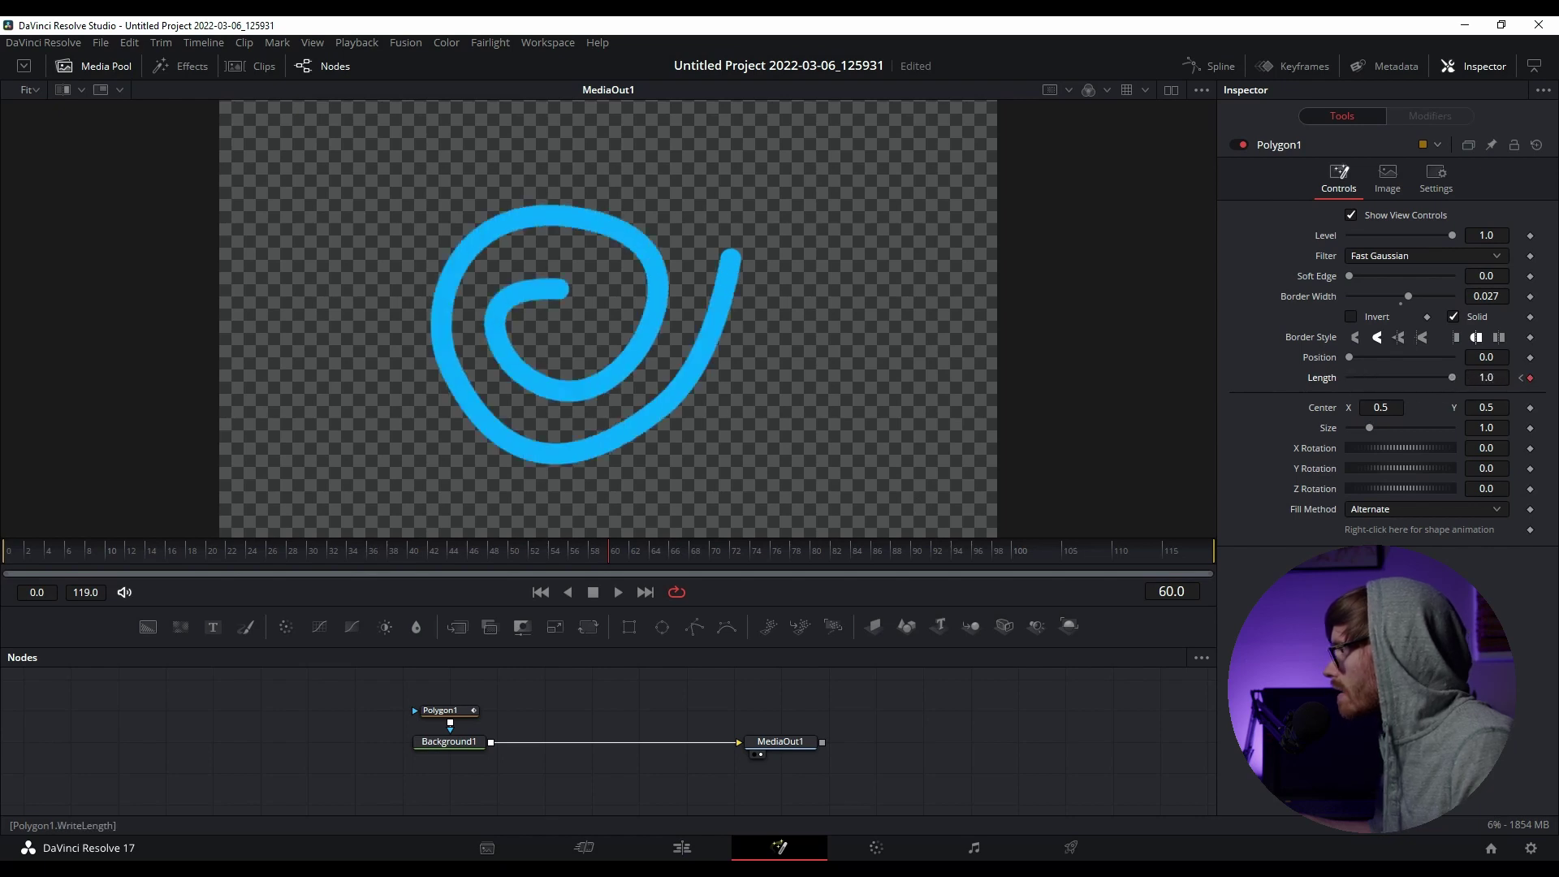
# Scrub back to frame 0 and play the line's drawing animation.
pyautogui.click(607, 554)
pyautogui.moveTo(607, 554); pyautogui.dragTo(5, 560)
pyautogui.click(617, 593)
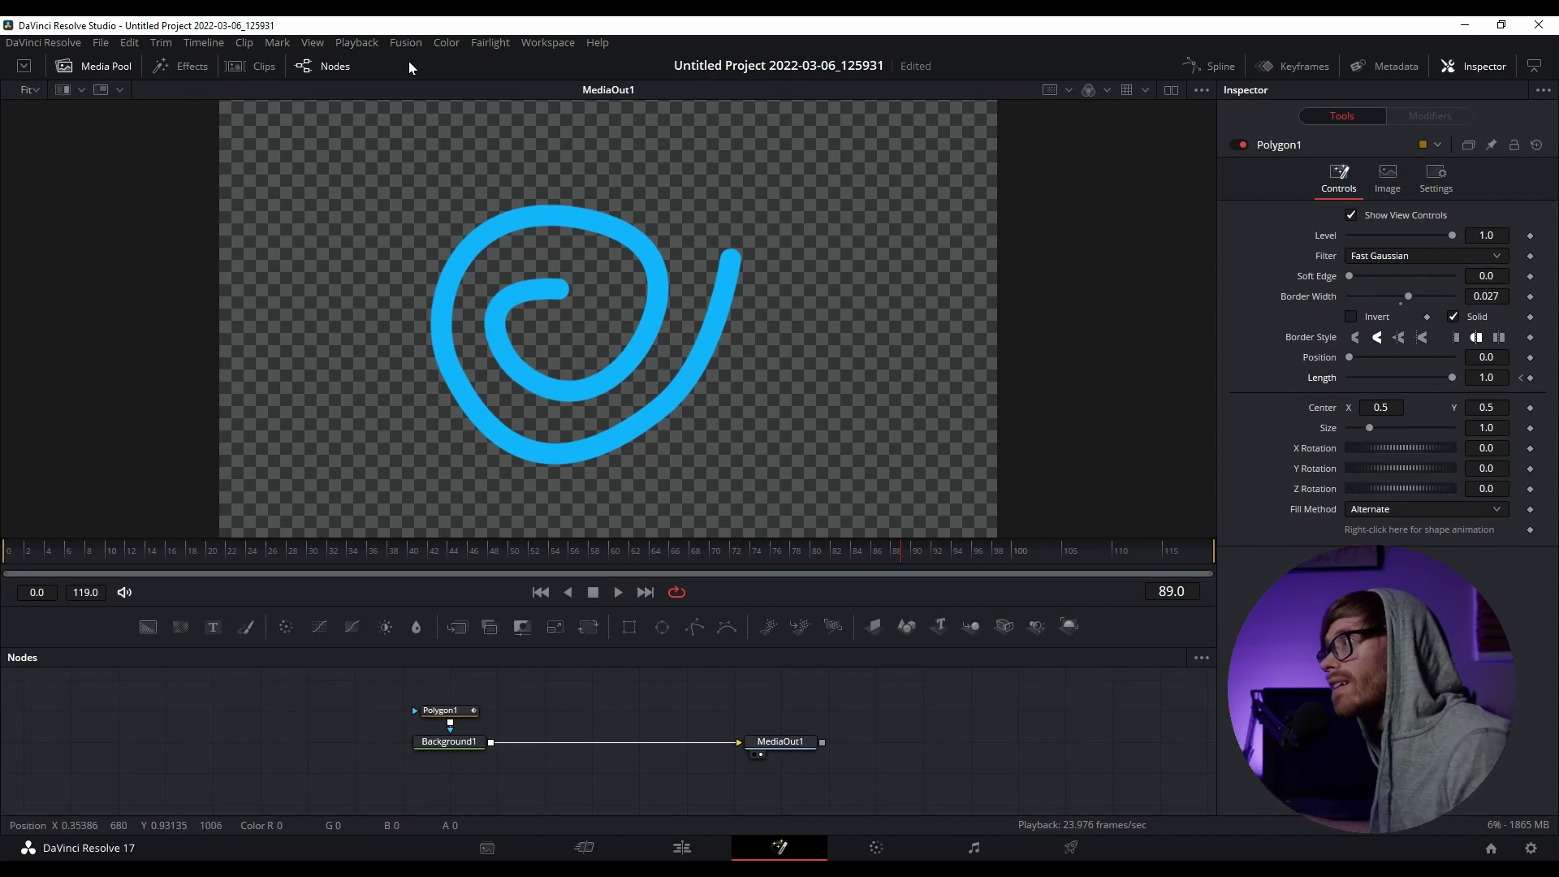
# Review the Timeline Proxy Mode resolution options for playback.
pyautogui.click(368, 43)
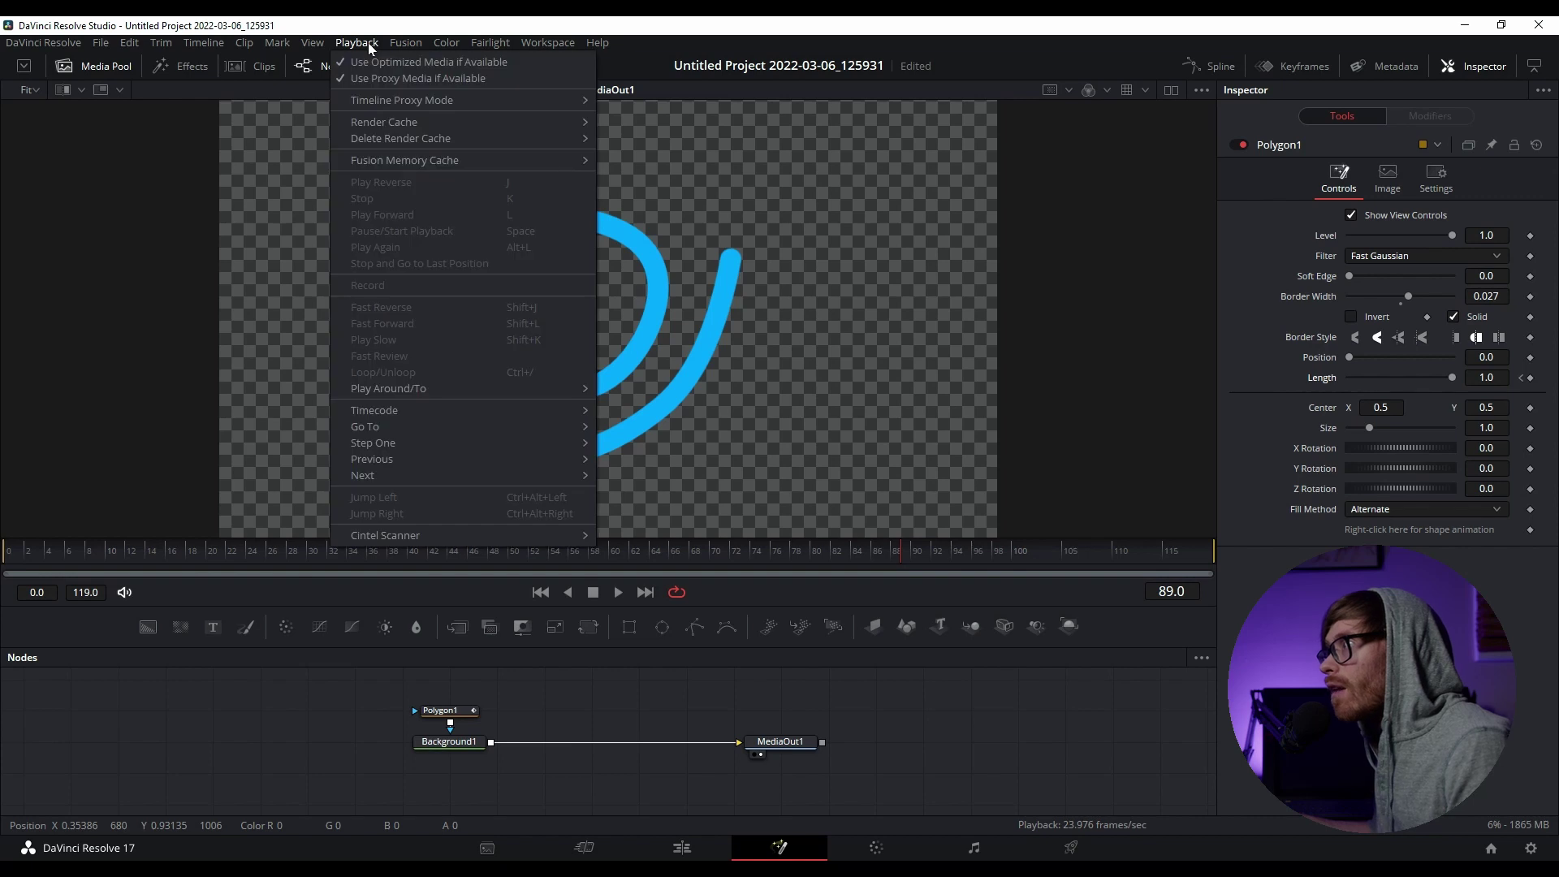
pyautogui.moveTo(394, 99)
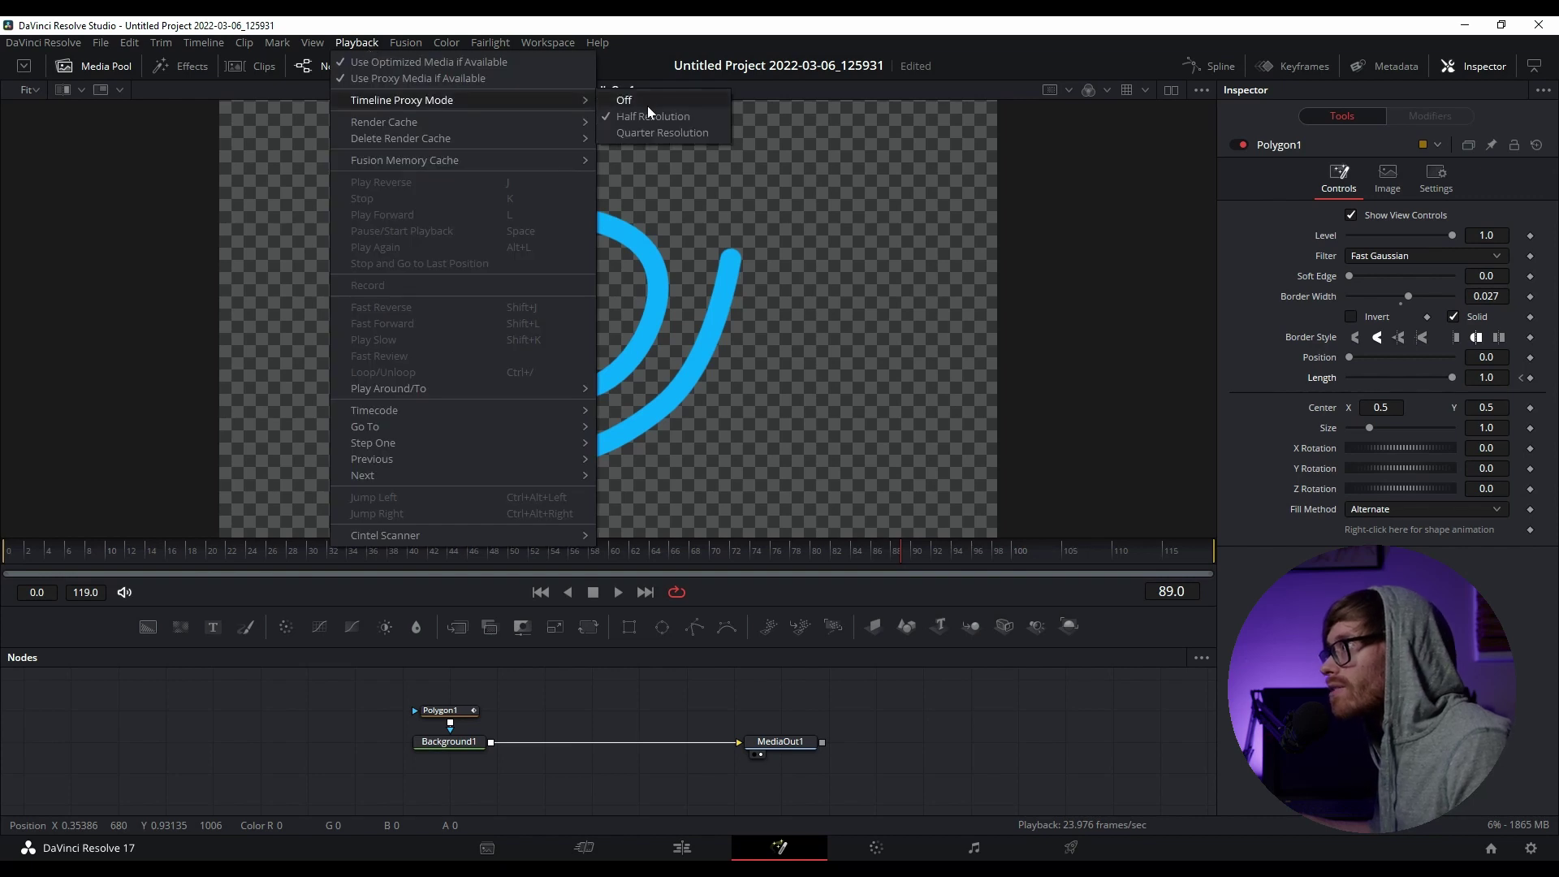
pyautogui.click(656, 132)
pyautogui.click(358, 43)
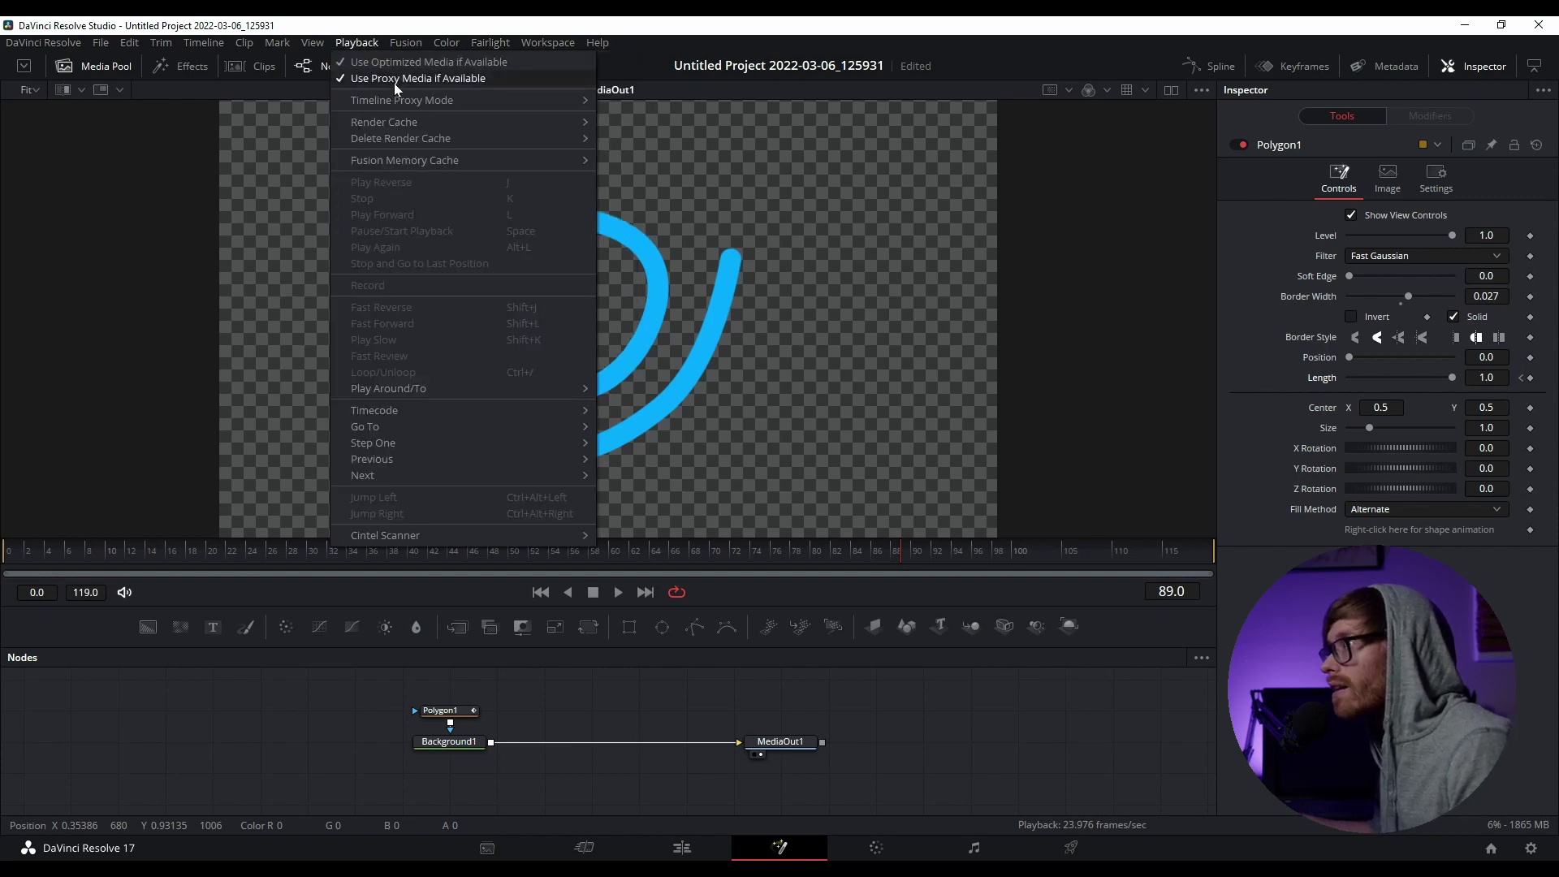
pyautogui.moveTo(403, 99)
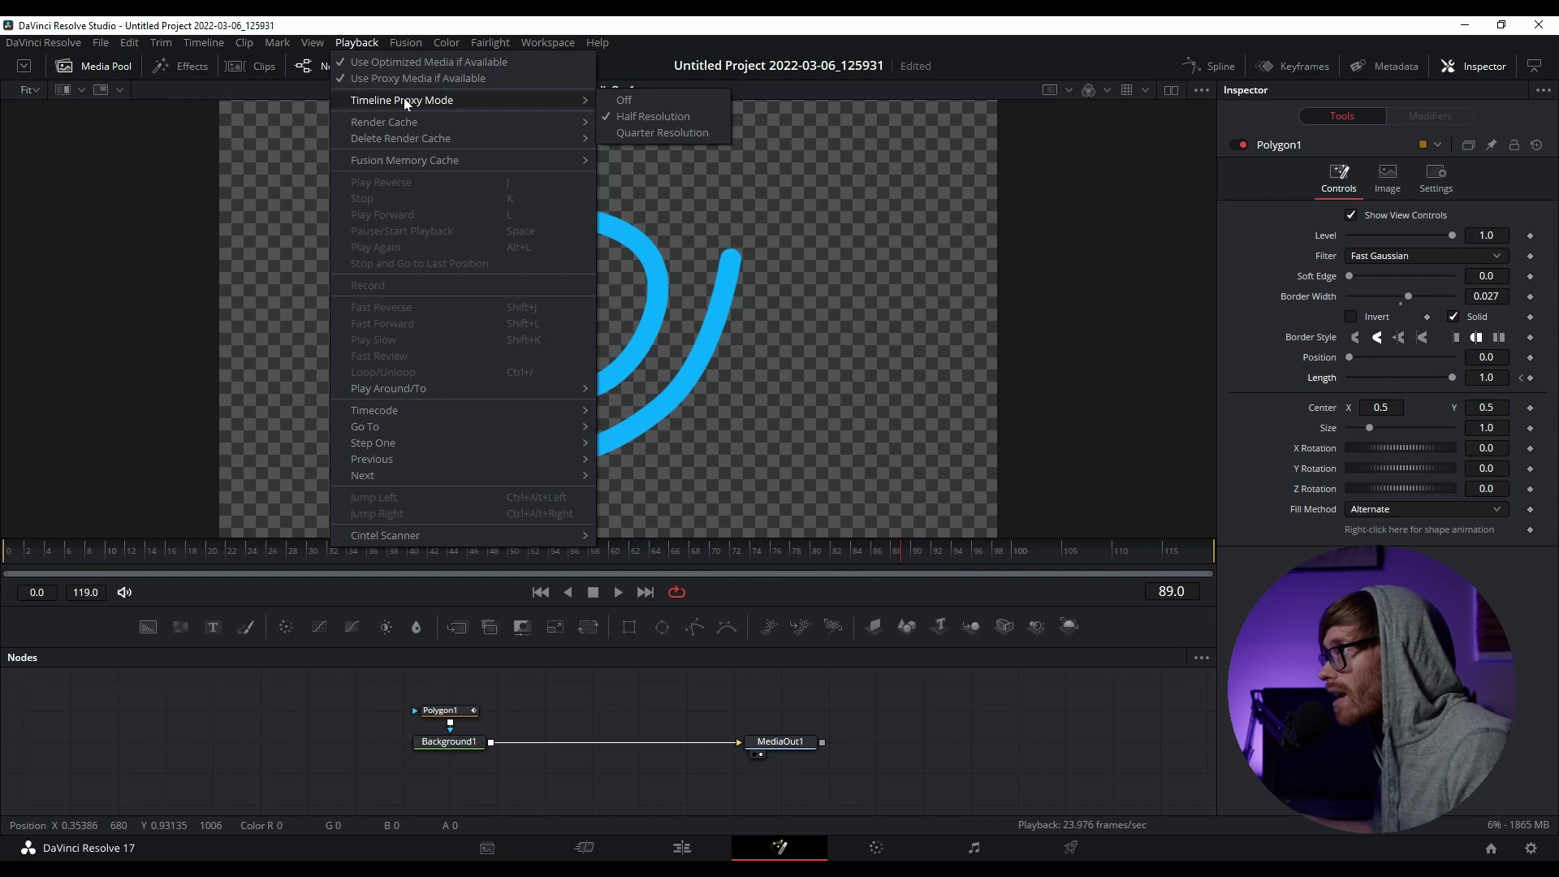
pyautogui.click(643, 134)
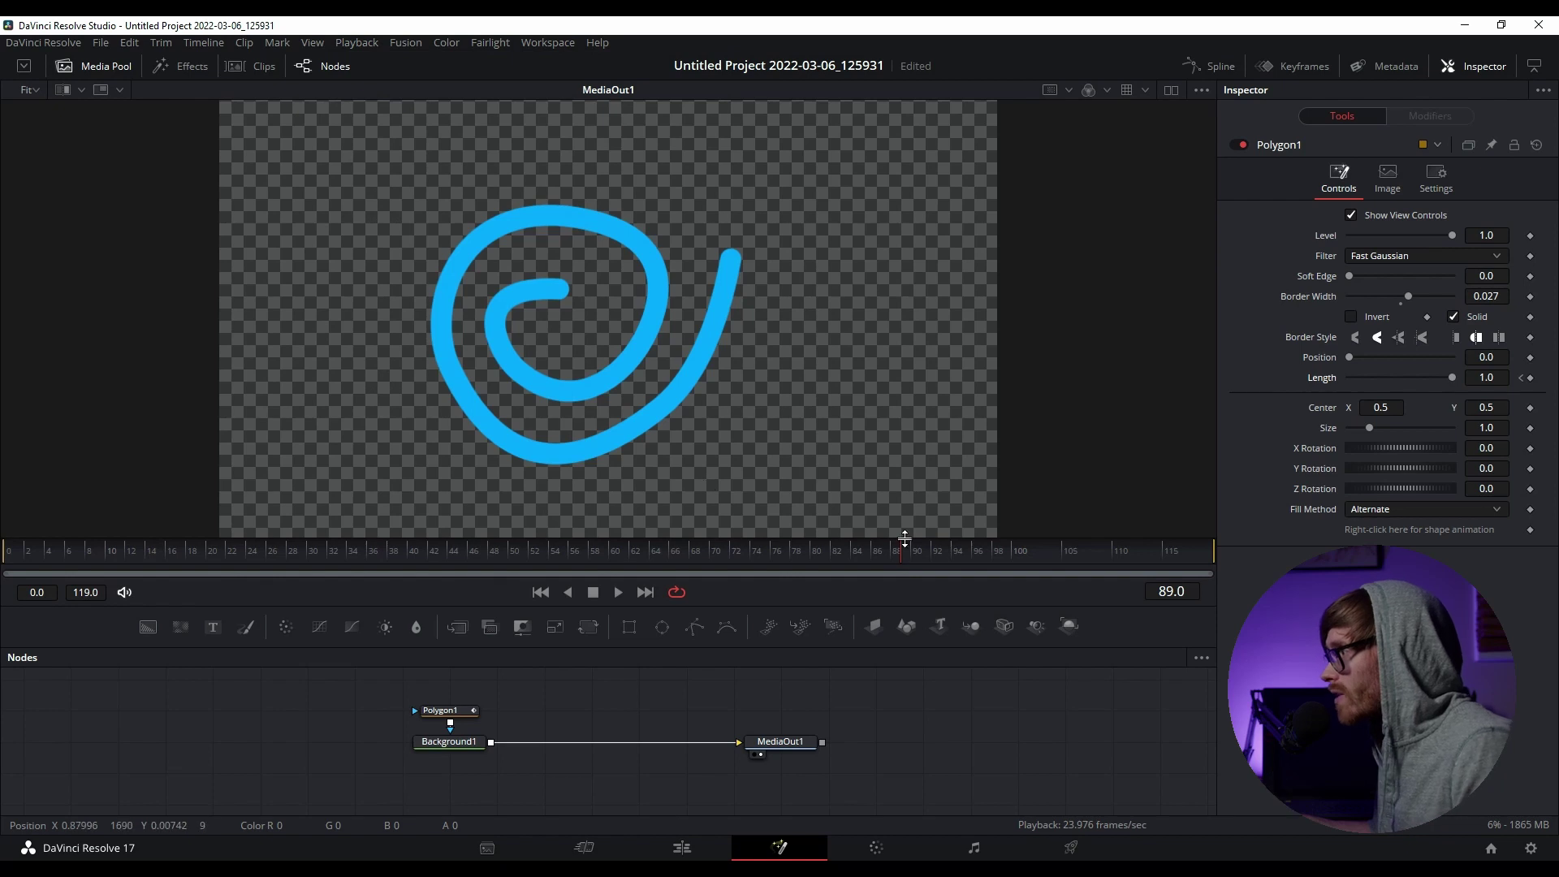
# Preview the line animation again, return to frame 0 and save the project.
pyautogui.moveTo(899, 554); pyautogui.dragTo(762, 554)
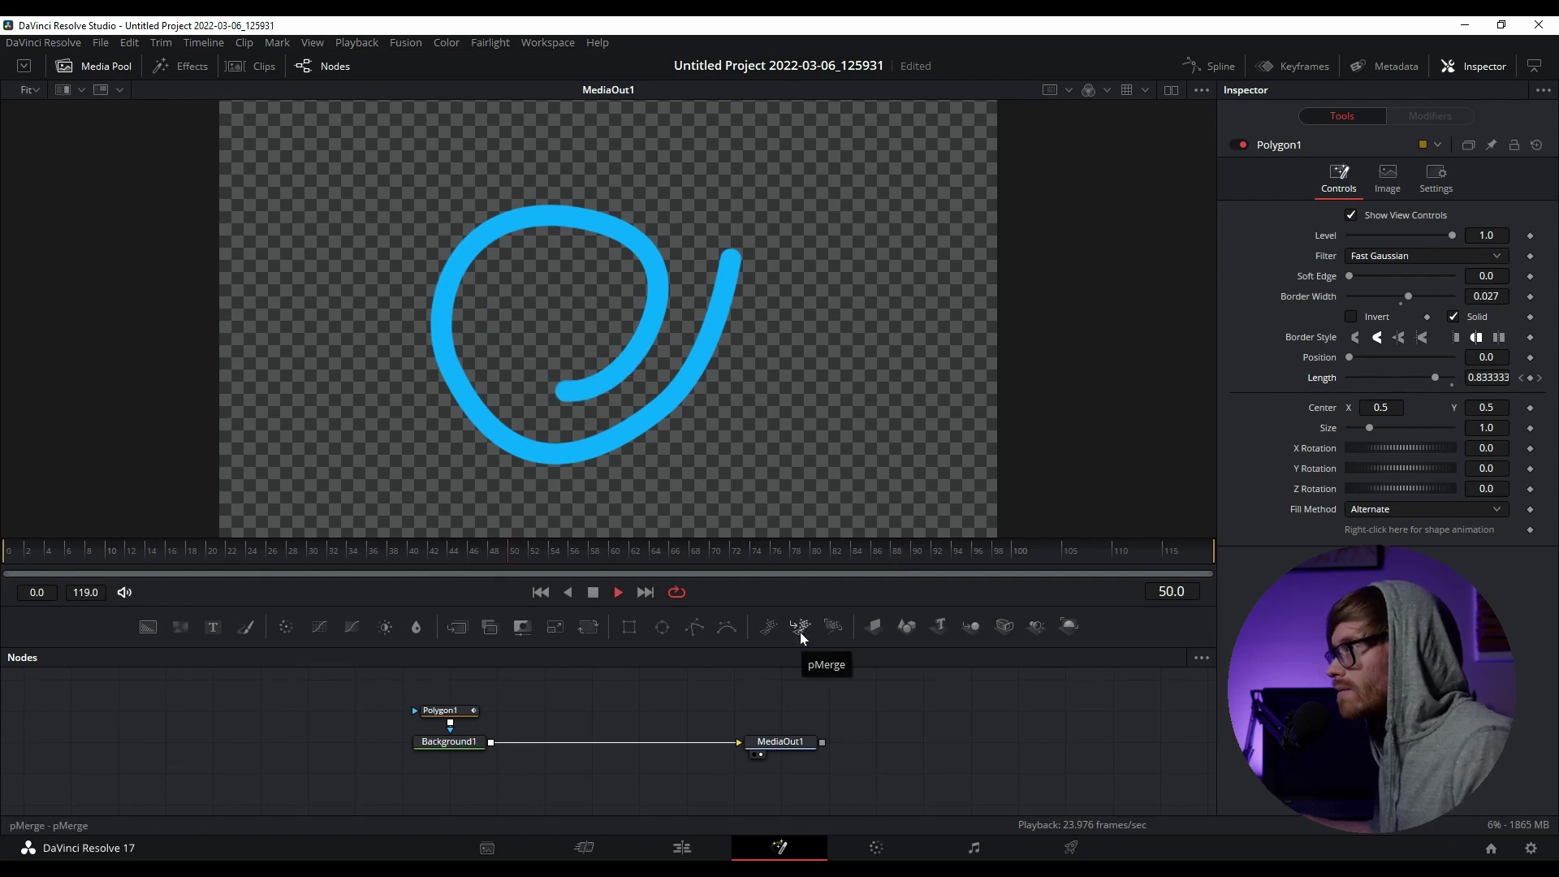
pyautogui.click(618, 592)
pyautogui.click(594, 594)
pyautogui.moveTo(786, 559); pyautogui.dragTo(2, 557)
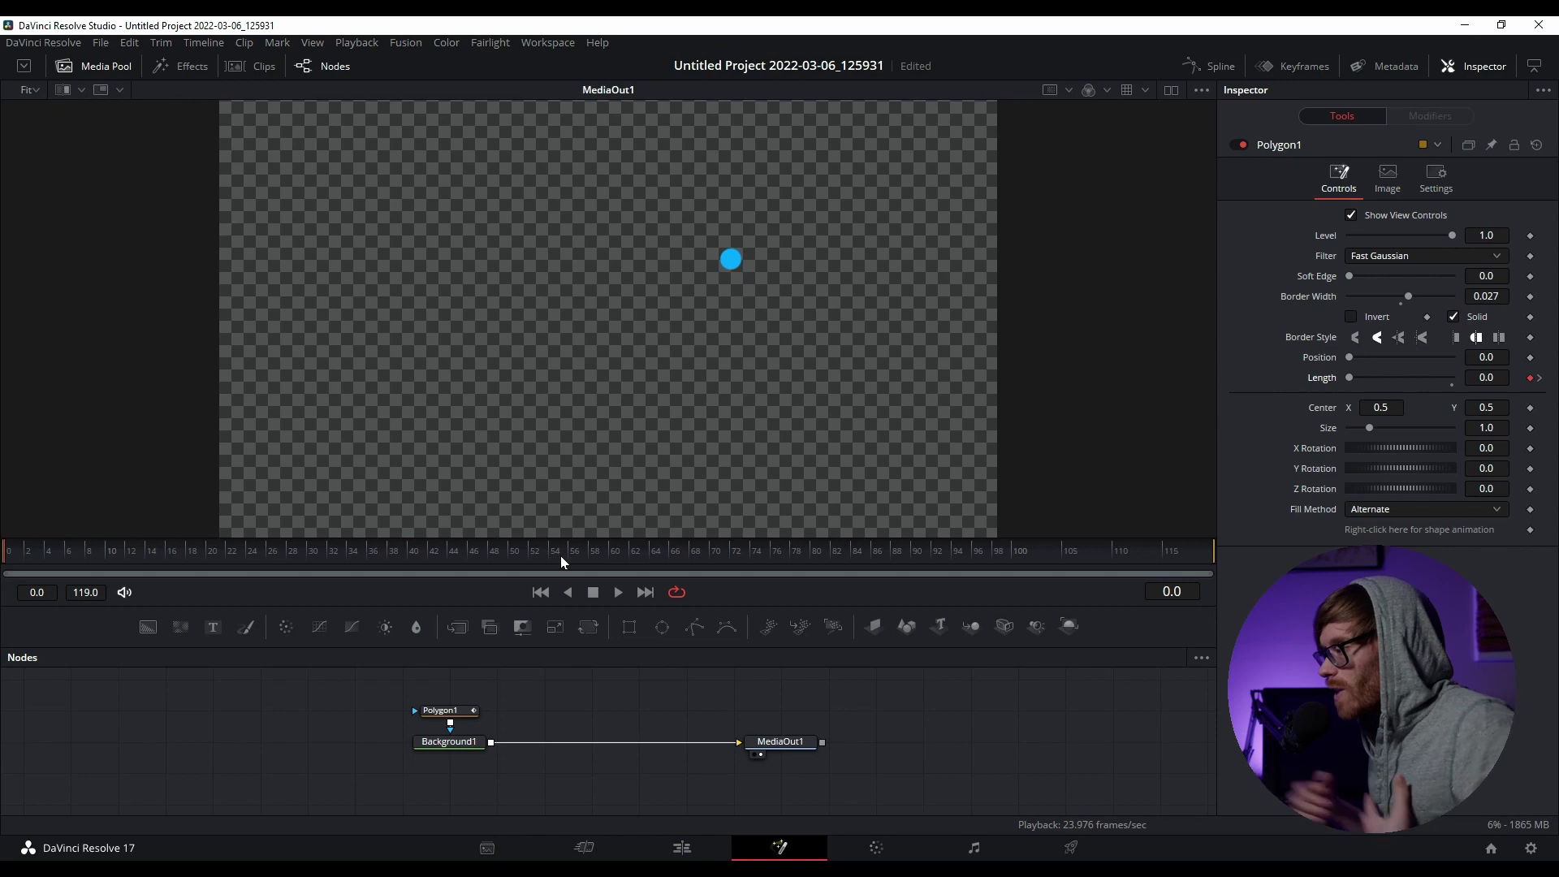
pyautogui.hotkey('ctrl', 's')
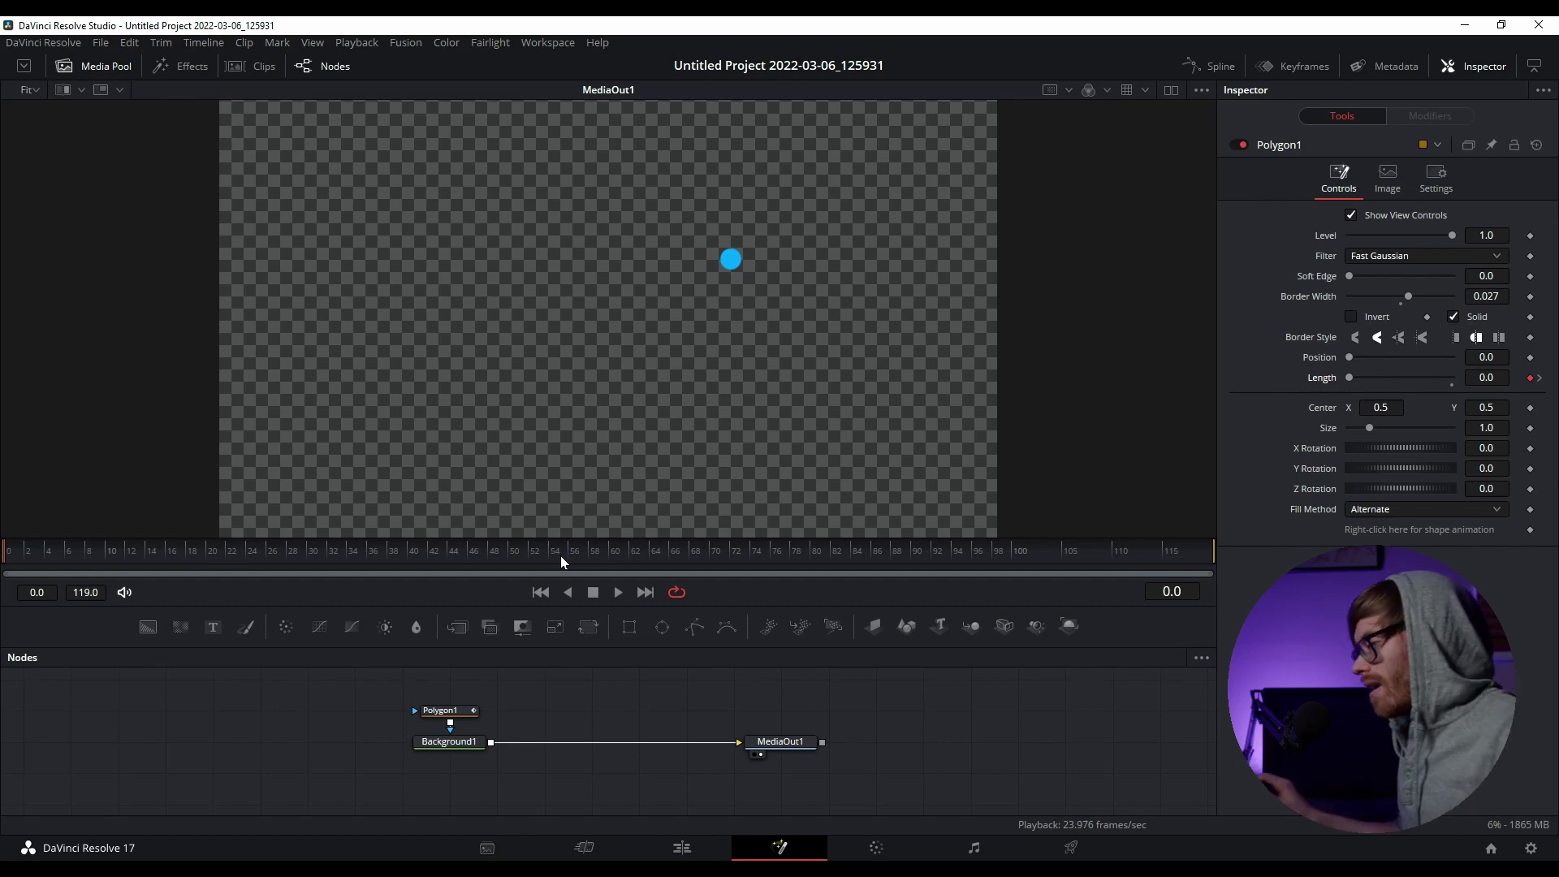
# Open an enlarged Spline editor for the Polygon1 node and display its Length curve.
pyautogui.click(446, 711)
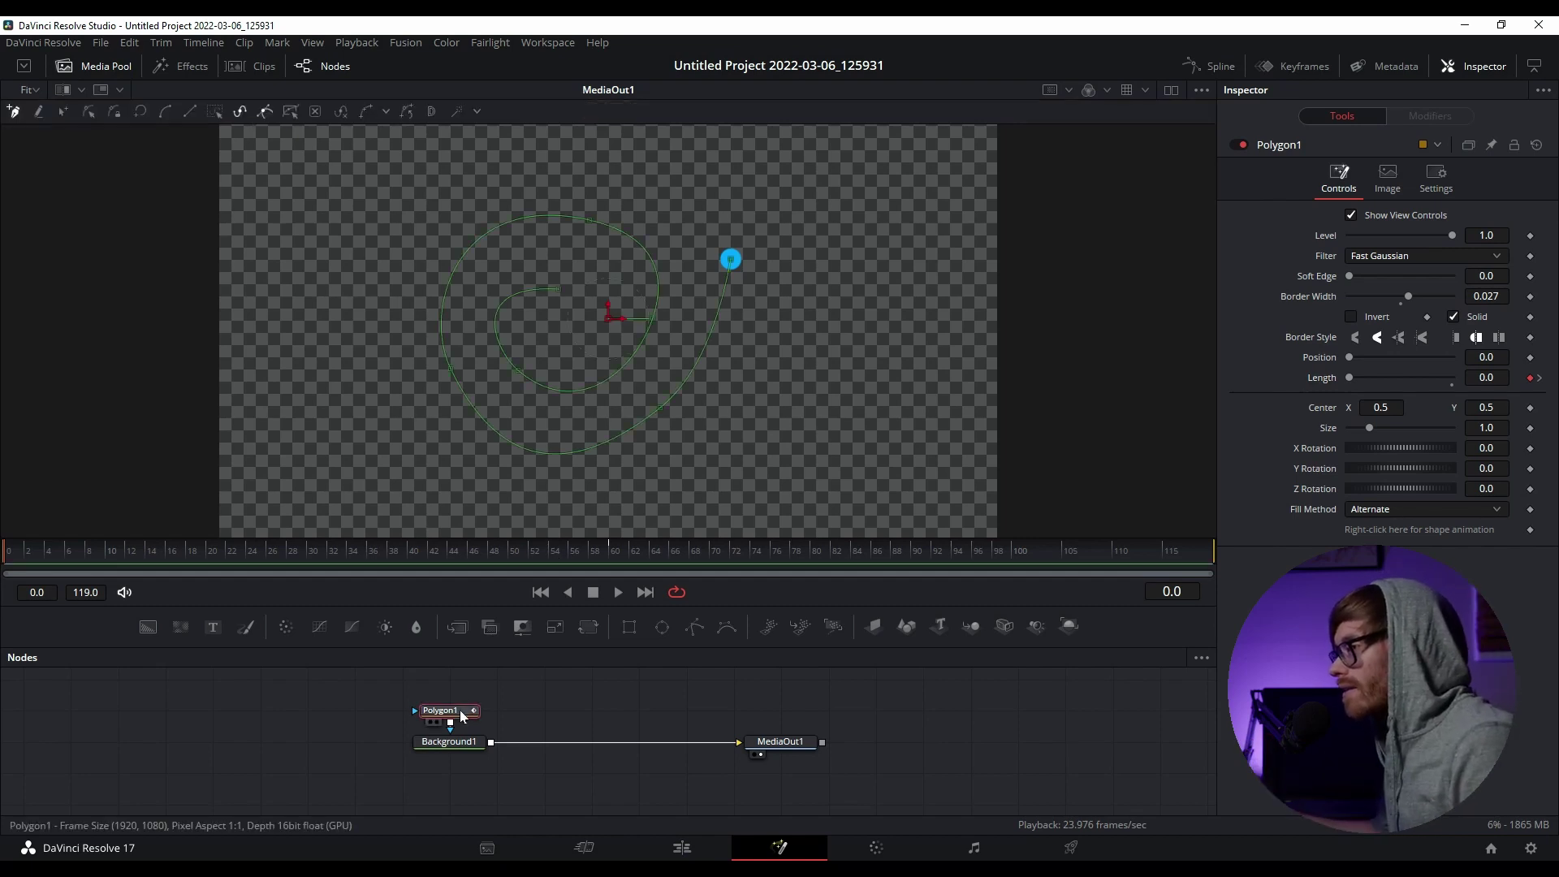
pyautogui.click(1220, 67)
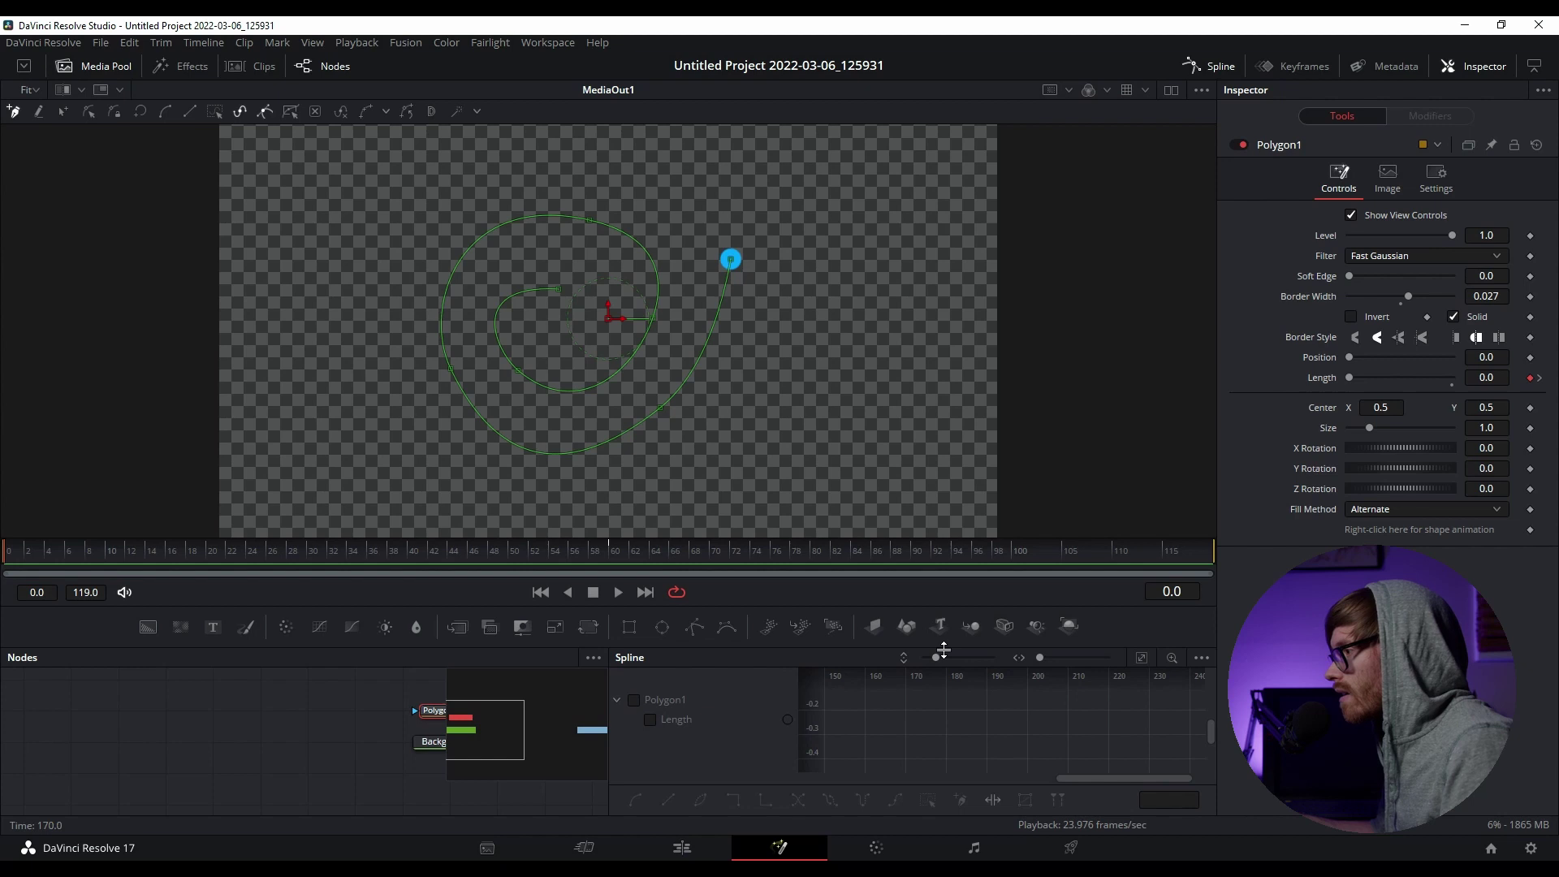
pyautogui.moveTo(942, 649); pyautogui.dragTo(950, 475)
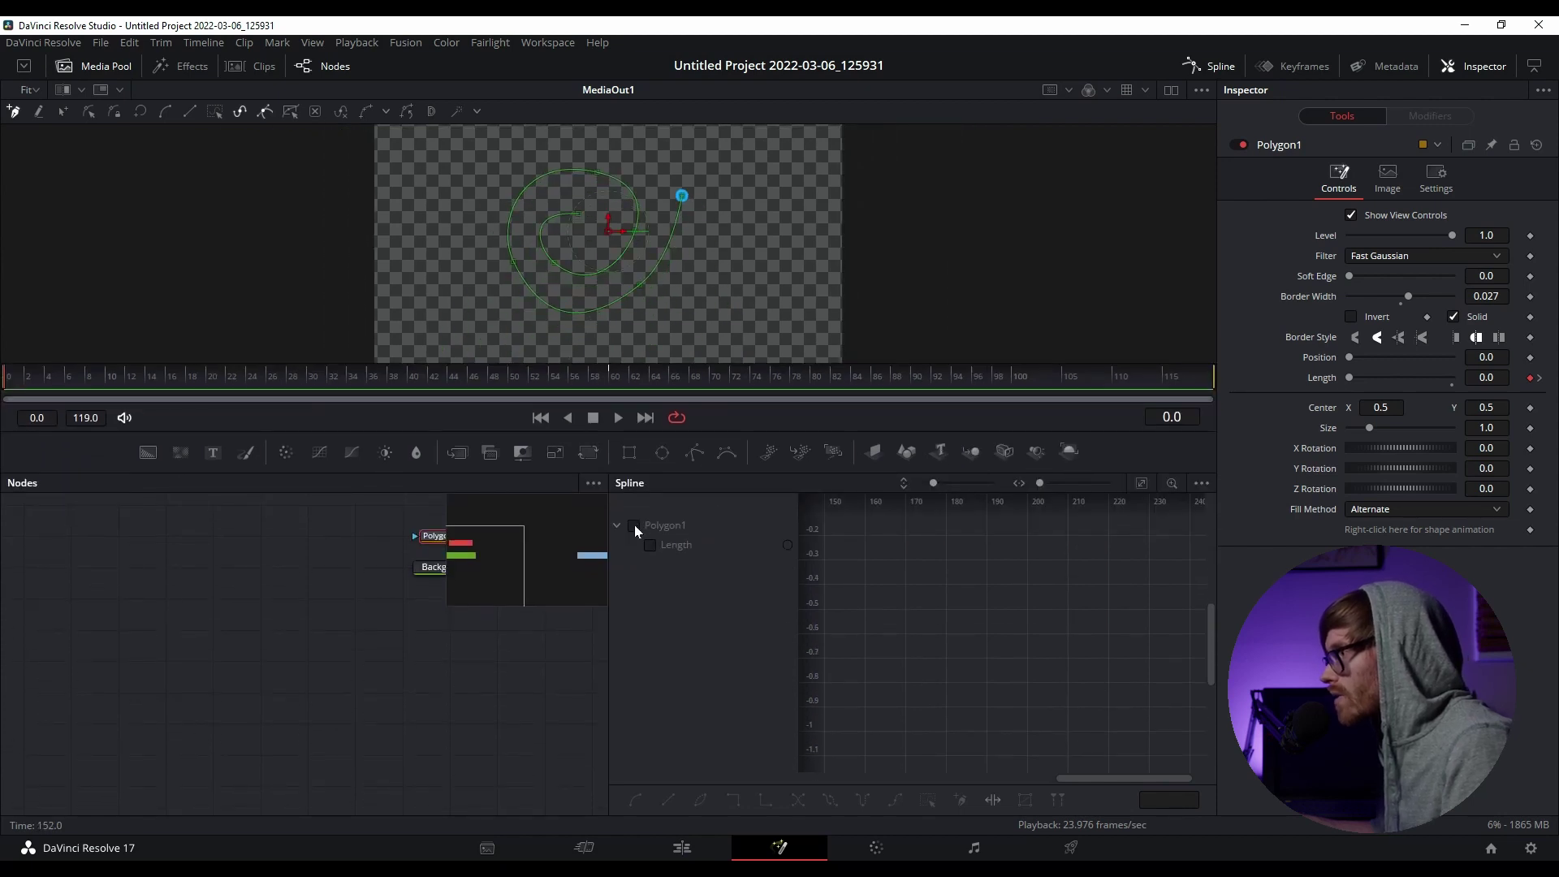
pyautogui.click(635, 525)
# Ease the start of Polygon1's Length curve by pulling the first keyframe's handle out flat to about frame 44.
pyautogui.scroll(3, 987, 586)
pyautogui.moveTo(1098, 780); pyautogui.dragTo(859, 773)
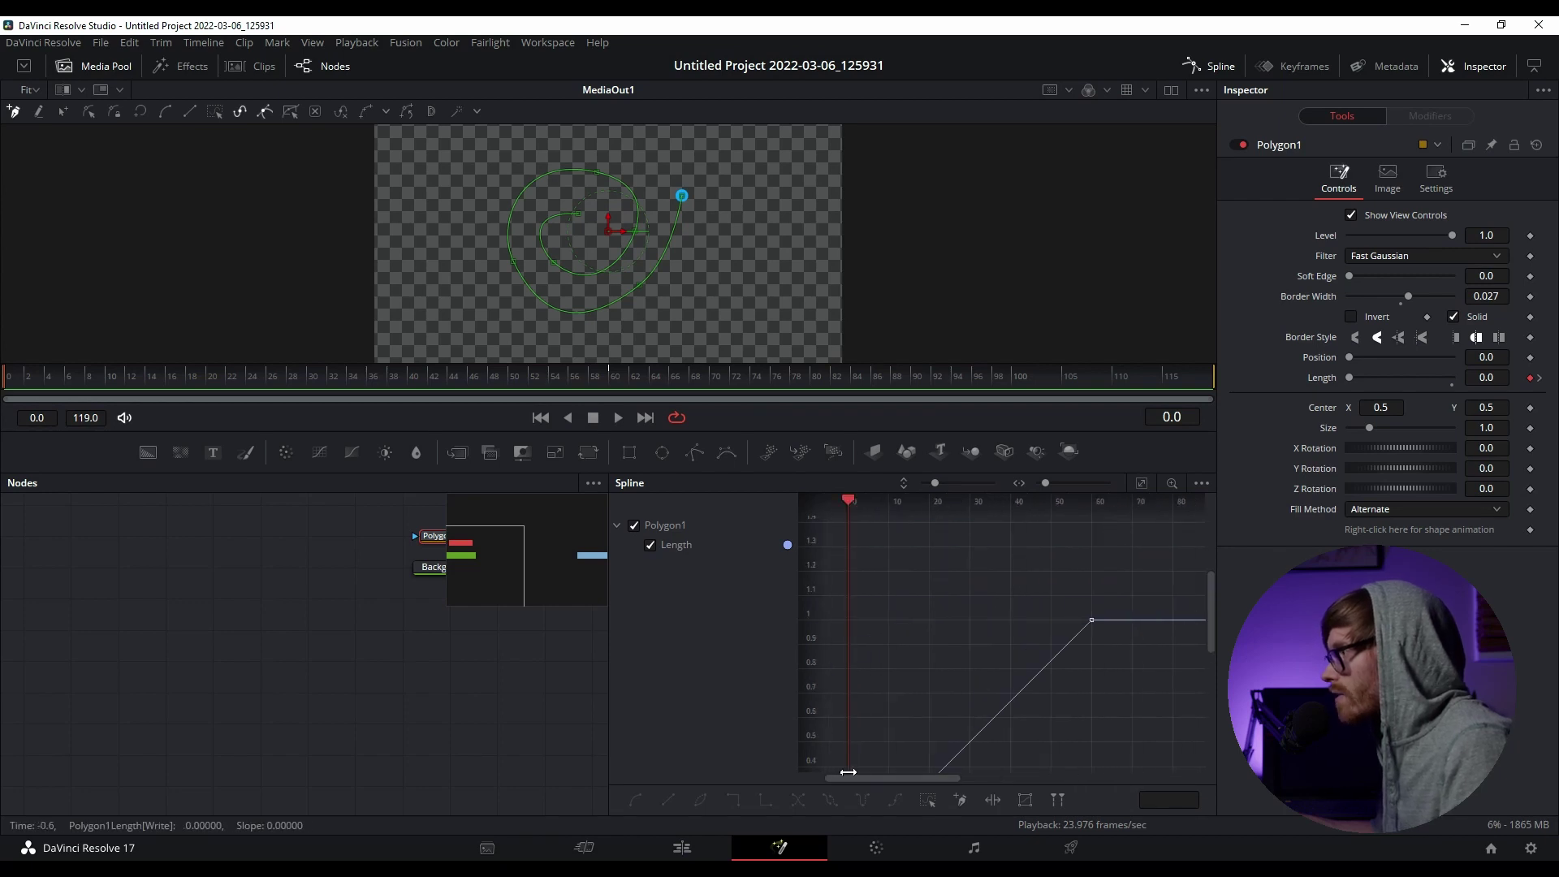
pyautogui.scroll(-2, 1031, 721)
pyautogui.scroll(-2, 1058, 722)
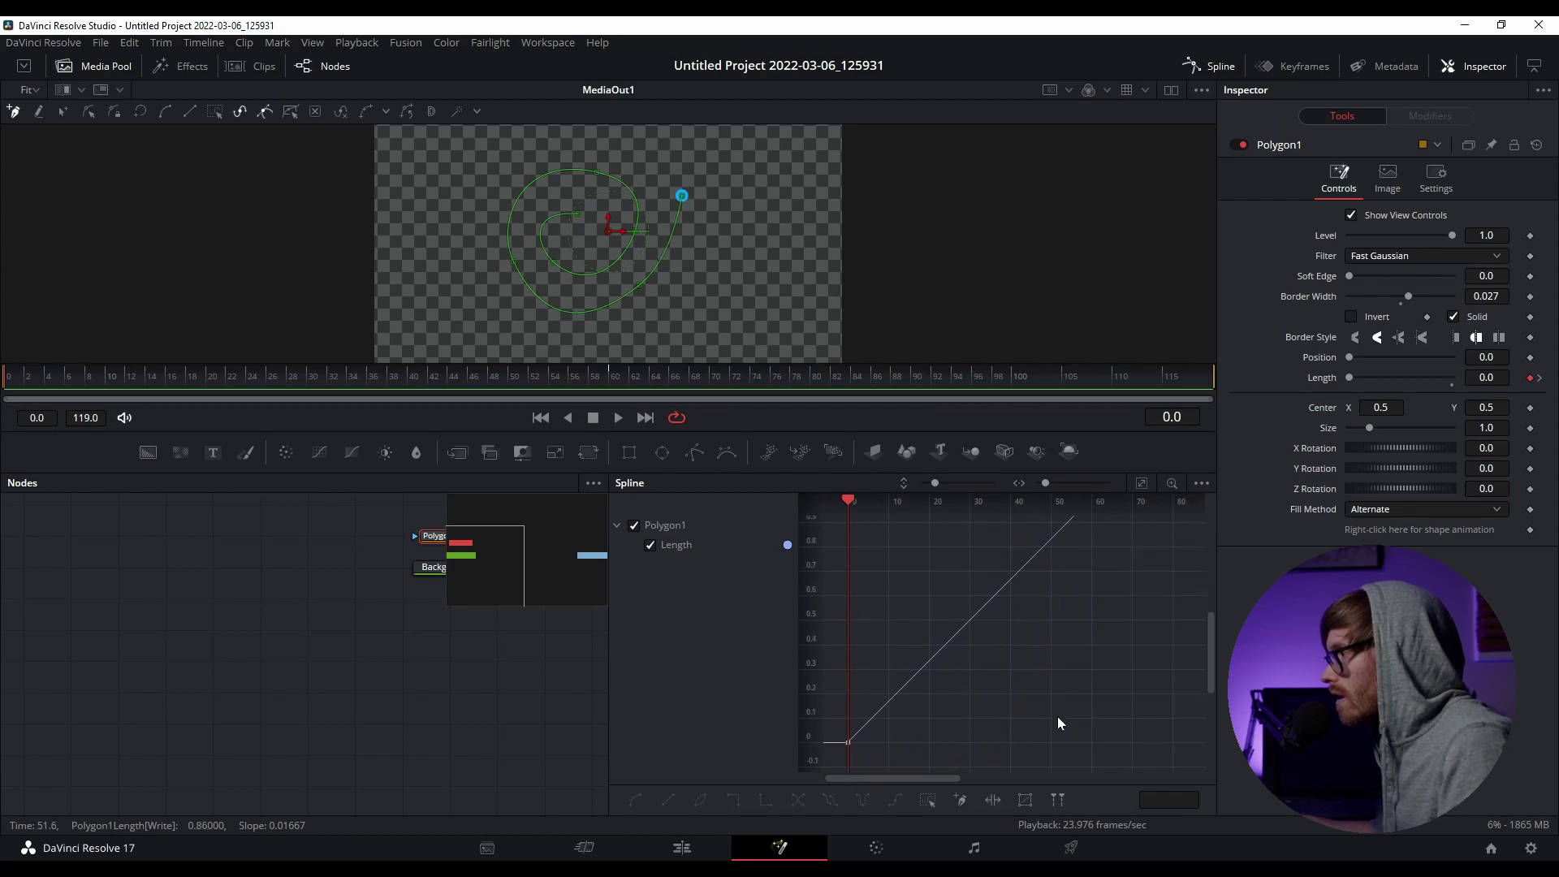
pyautogui.moveTo(932, 484); pyautogui.dragTo(928, 484)
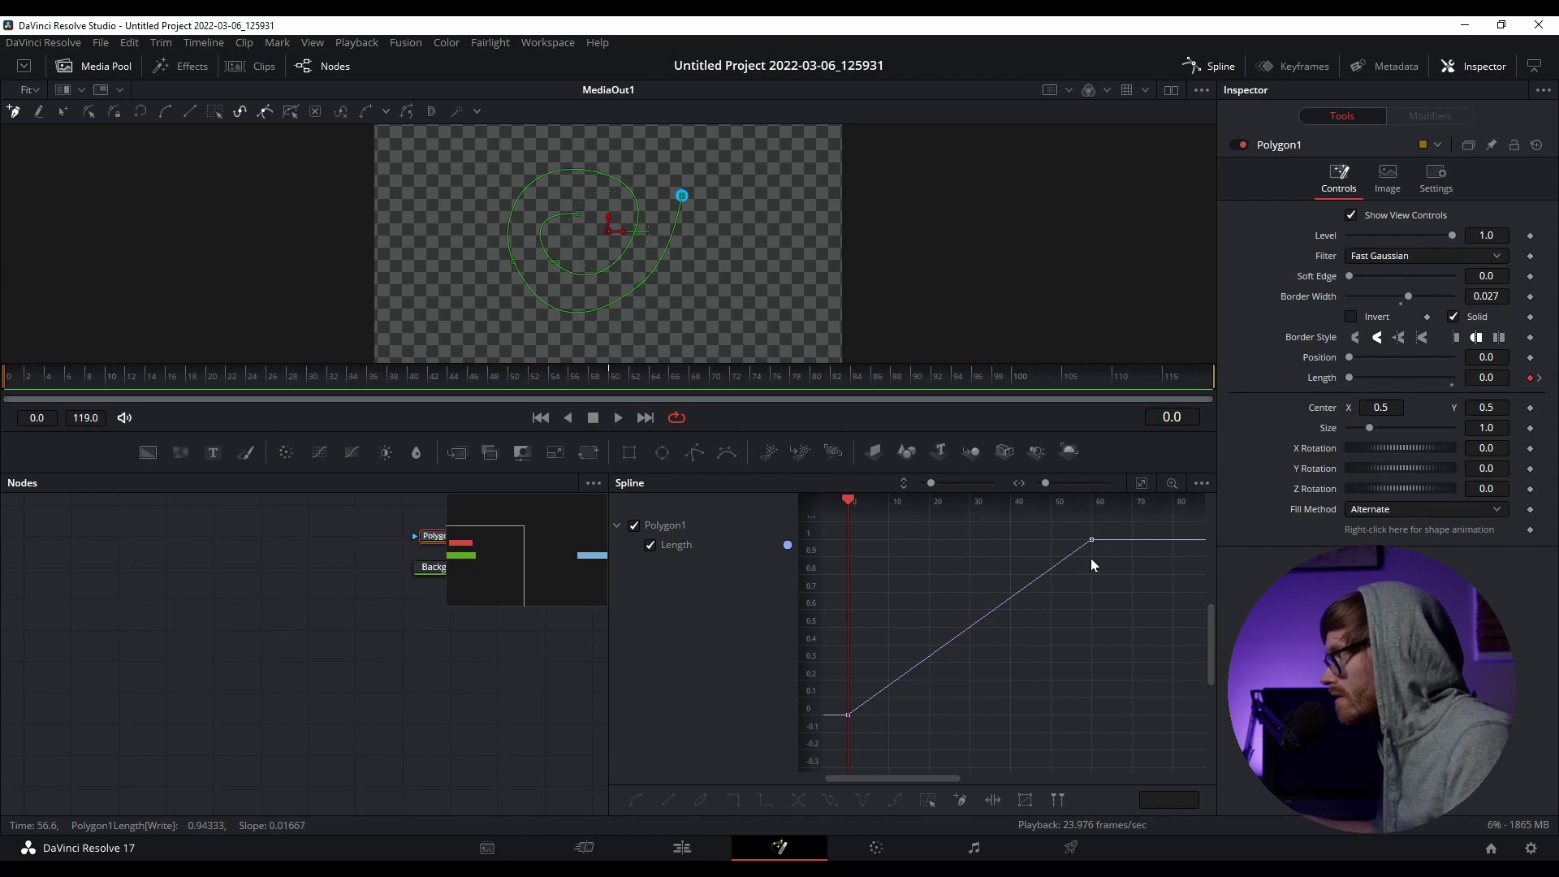
pyautogui.click(845, 717)
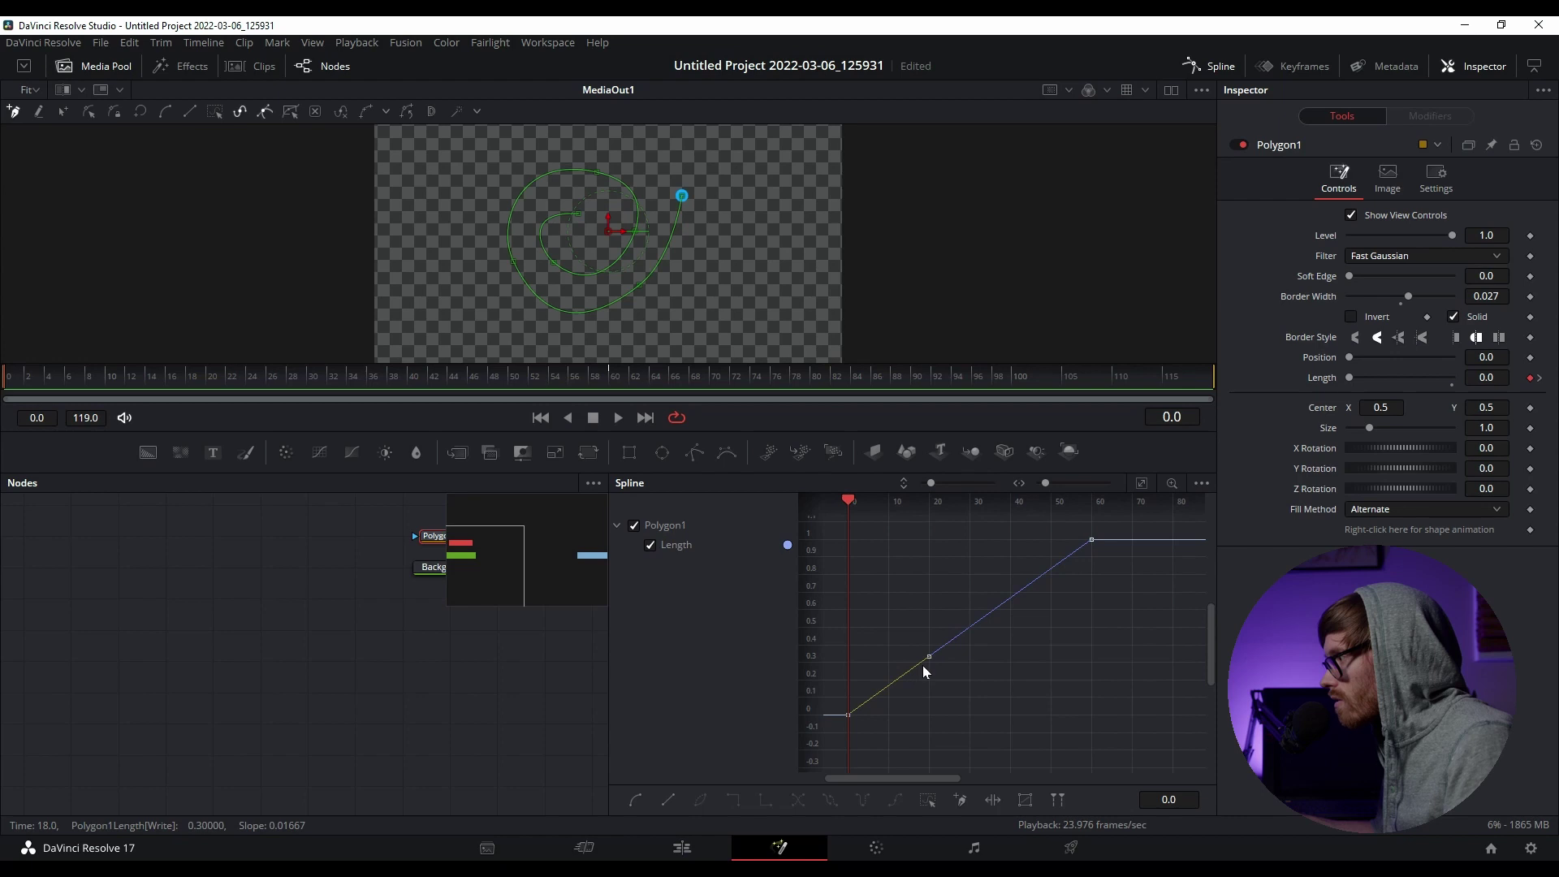
pyautogui.moveTo(924, 661); pyautogui.dragTo(1021, 723)
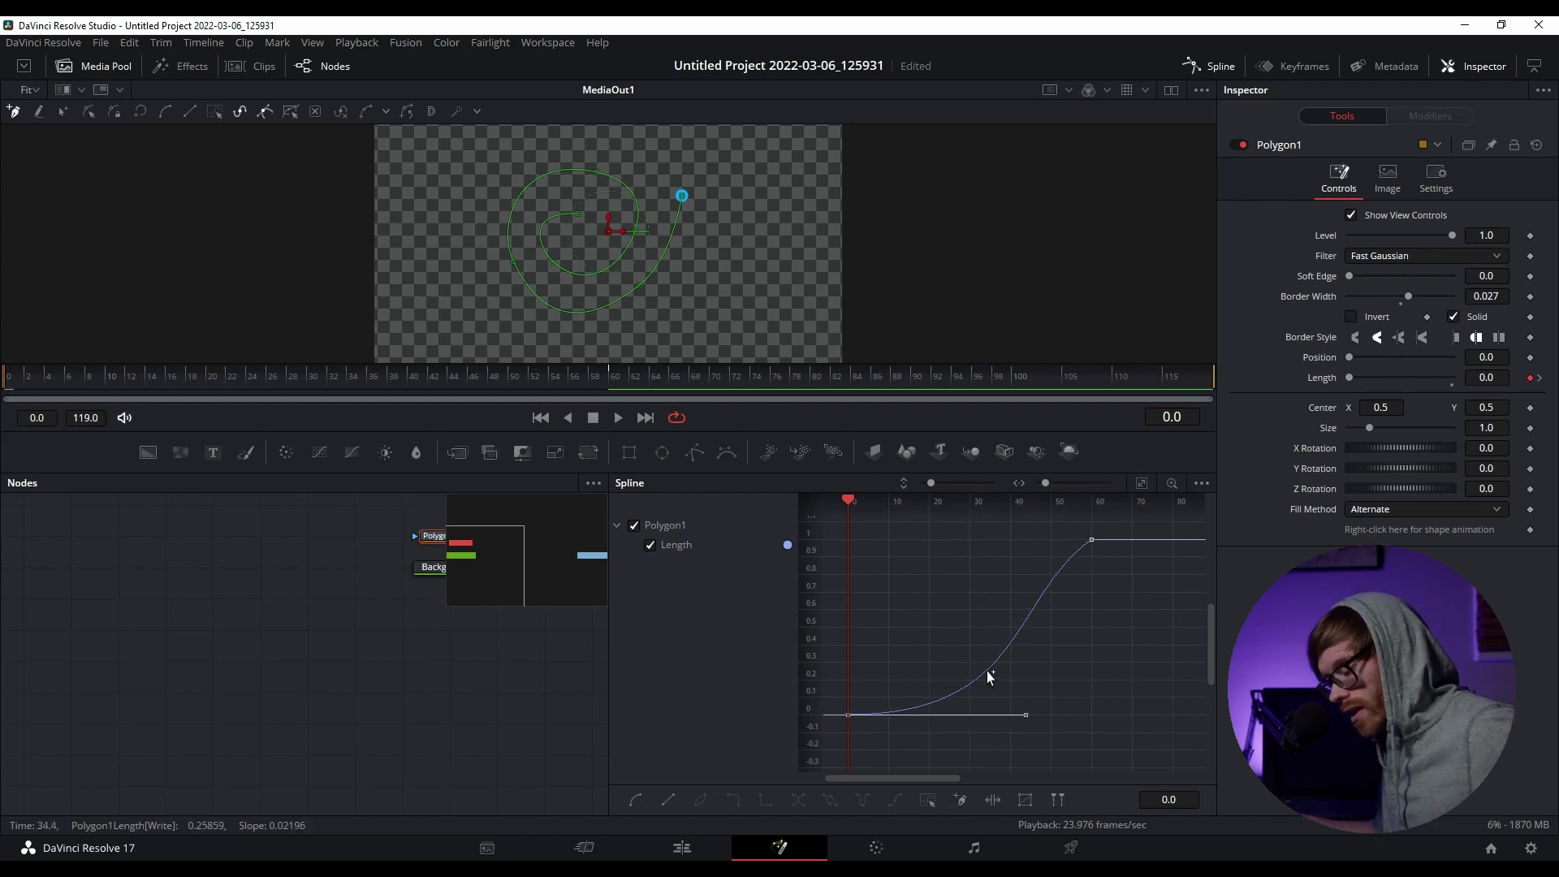
# Return the Length curve to linear, play the line animation for comparison, and scrub back to frame 25.
pyautogui.press('l')
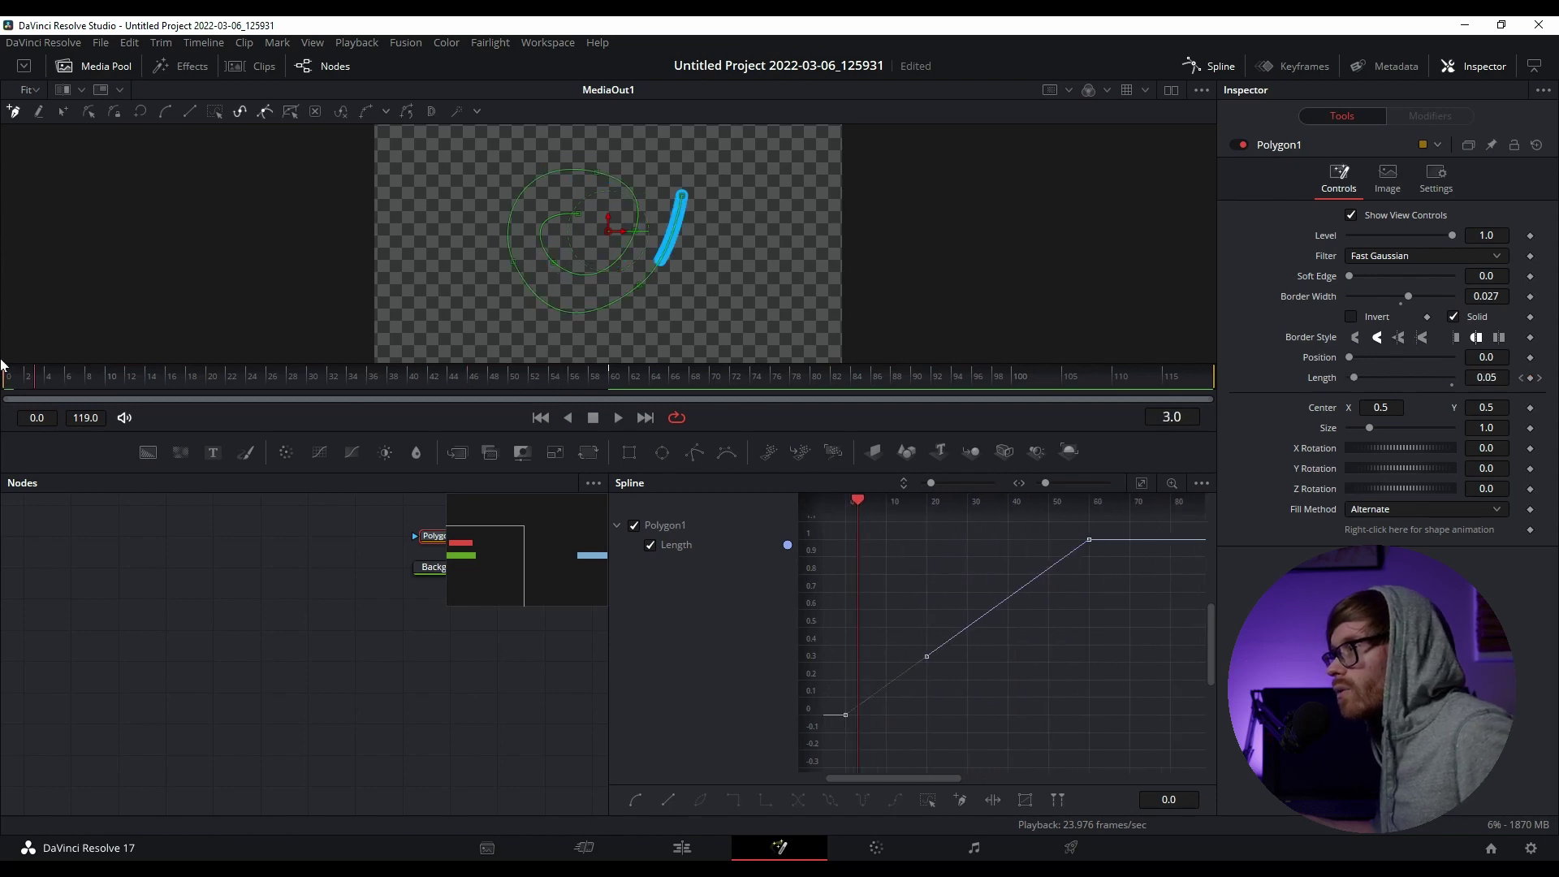
pyautogui.press('space')
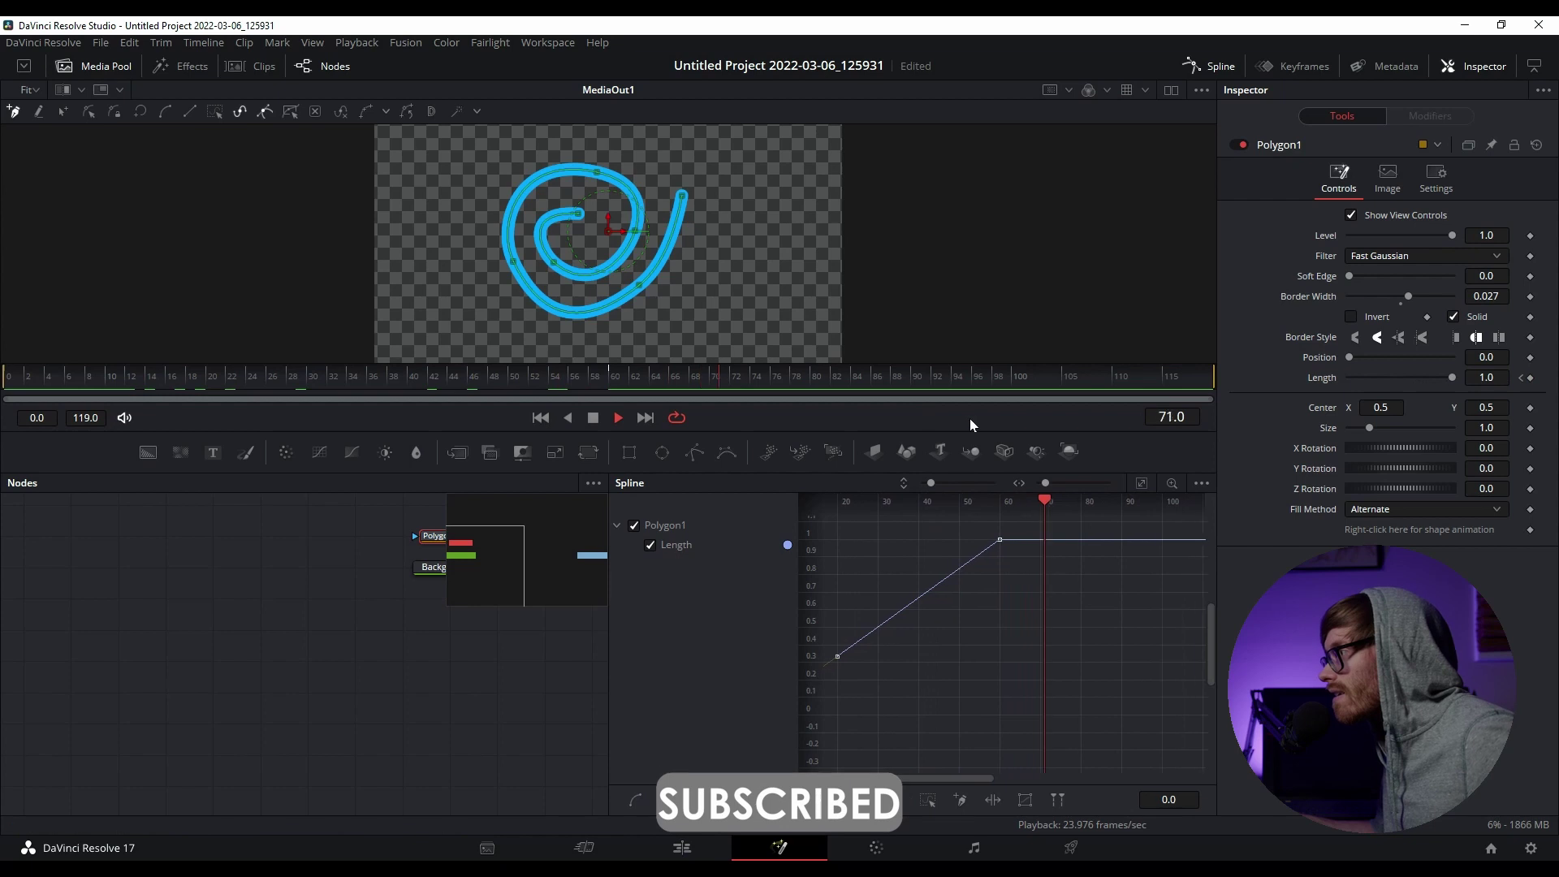
pyautogui.press('space')
pyautogui.moveTo(1064, 504); pyautogui.dragTo(844, 504)
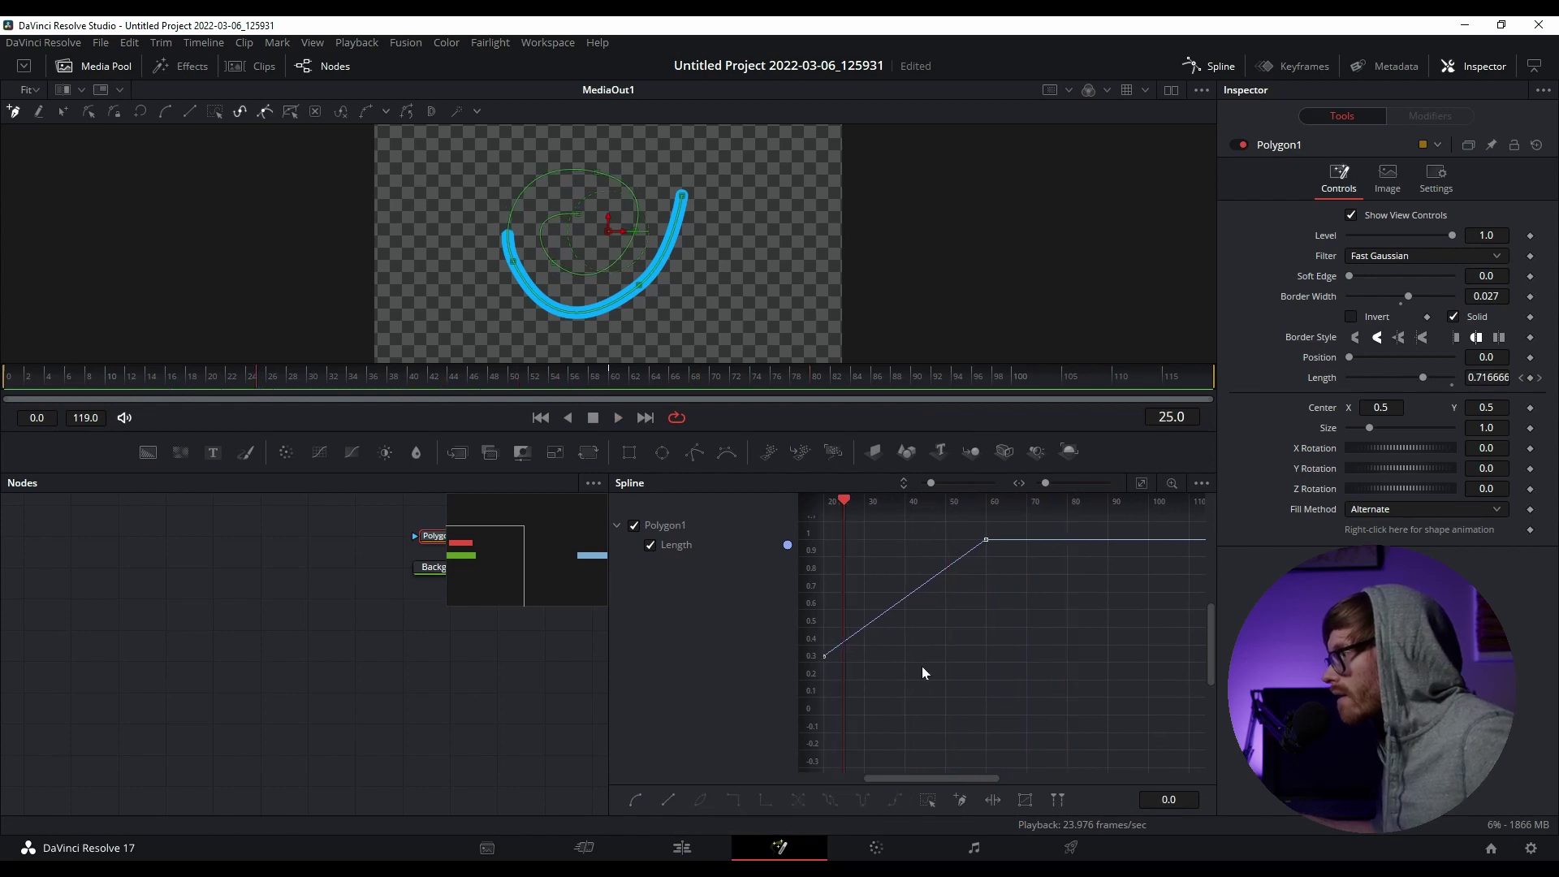
# Ease the end of the Length curve by pulling the frame 60 keyframe's handle back flat to about frame 19.
pyautogui.moveTo(965, 776); pyautogui.dragTo(904, 778)
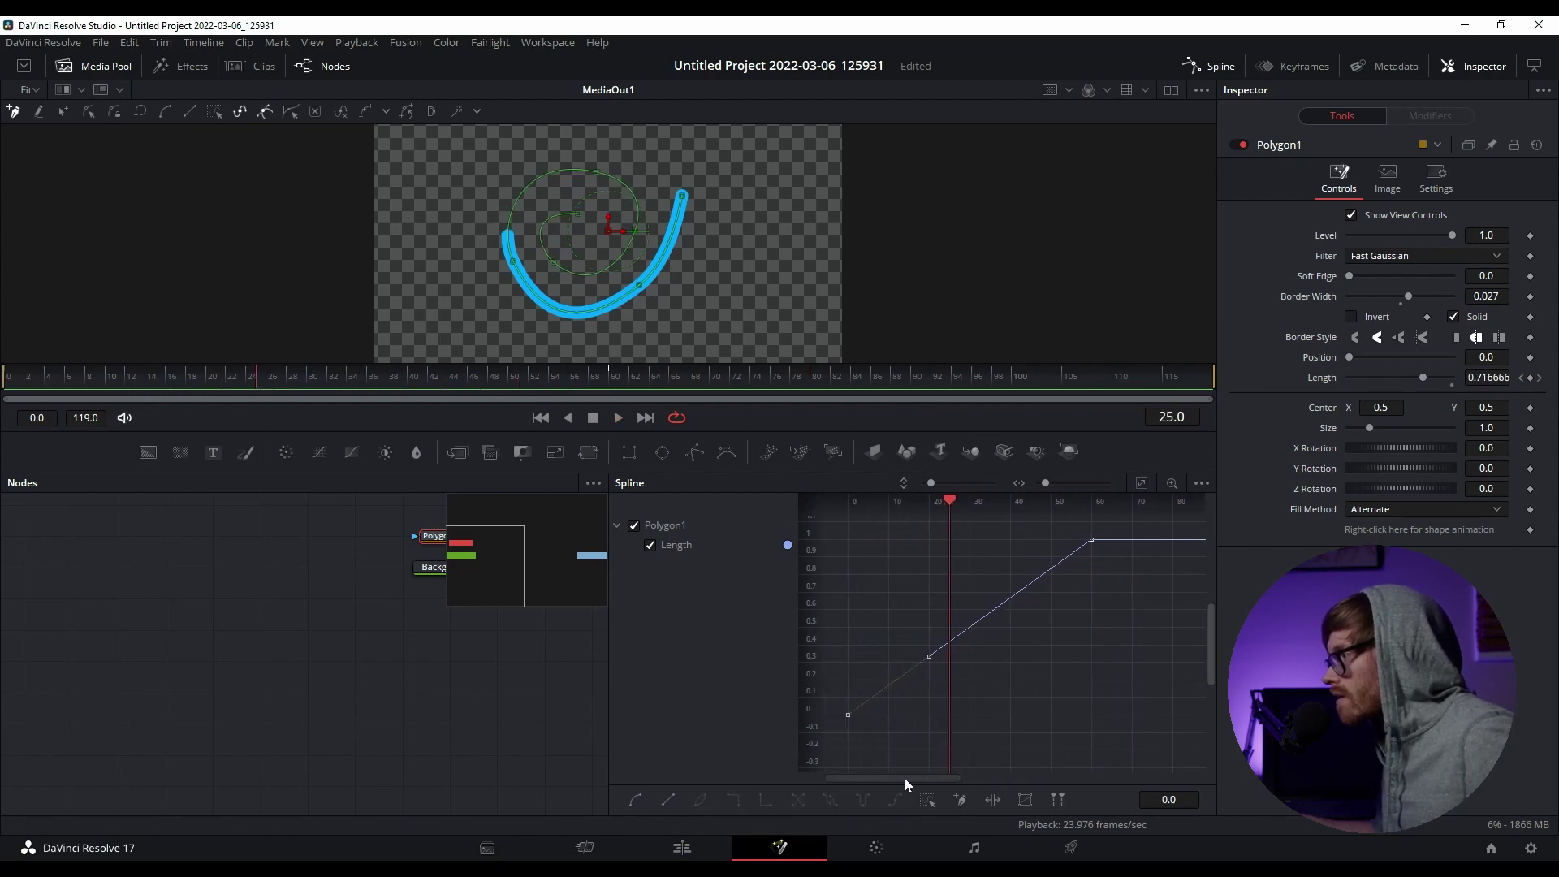
pyautogui.click(1090, 540)
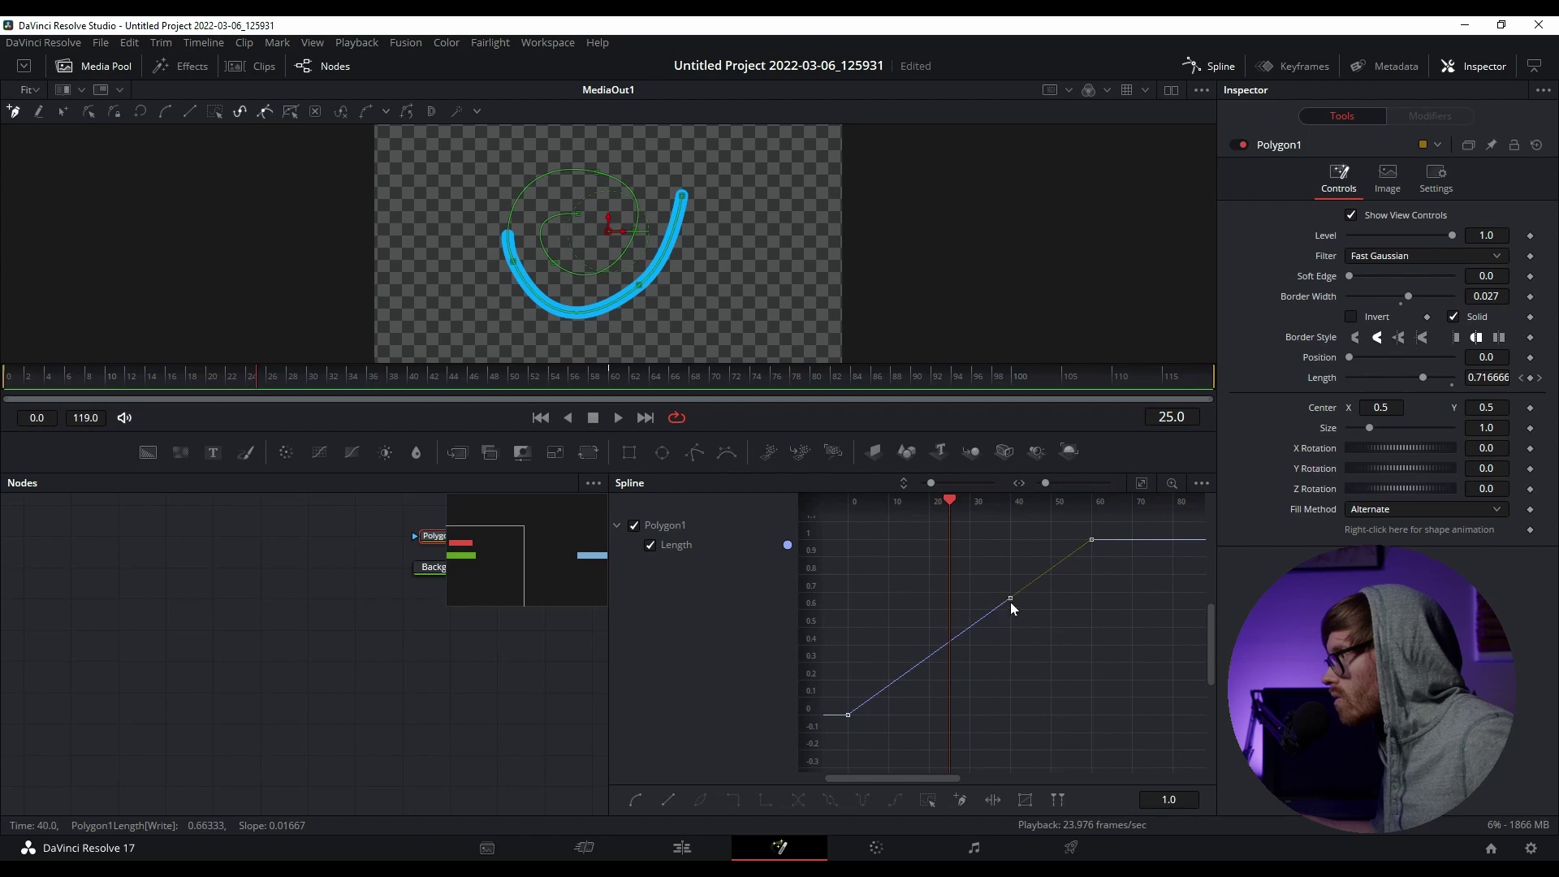
pyautogui.moveTo(1011, 599)
pyautogui.mouseDown()
pyautogui.moveTo(976, 566)
pyautogui.moveTo(1033, 656)
pyautogui.moveTo(962, 546)
pyautogui.moveTo(922, 547)
pyautogui.mouseUp()
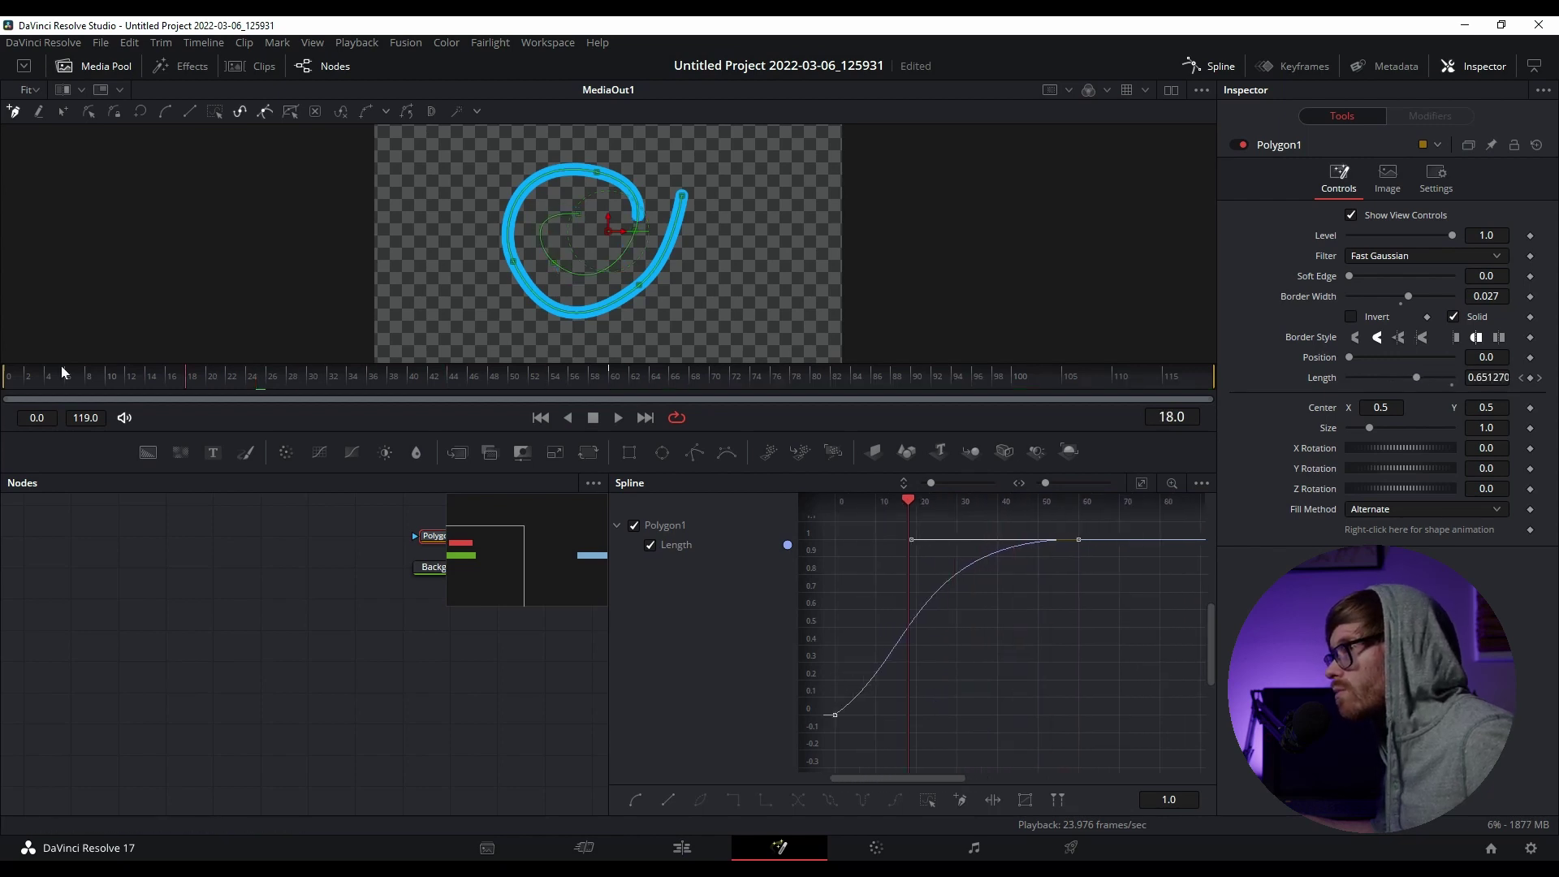
# Play the line animation from frame 0 to check its slow finish, and scrub back to frame 21.
pyautogui.click(7, 375)
pyautogui.press('space')
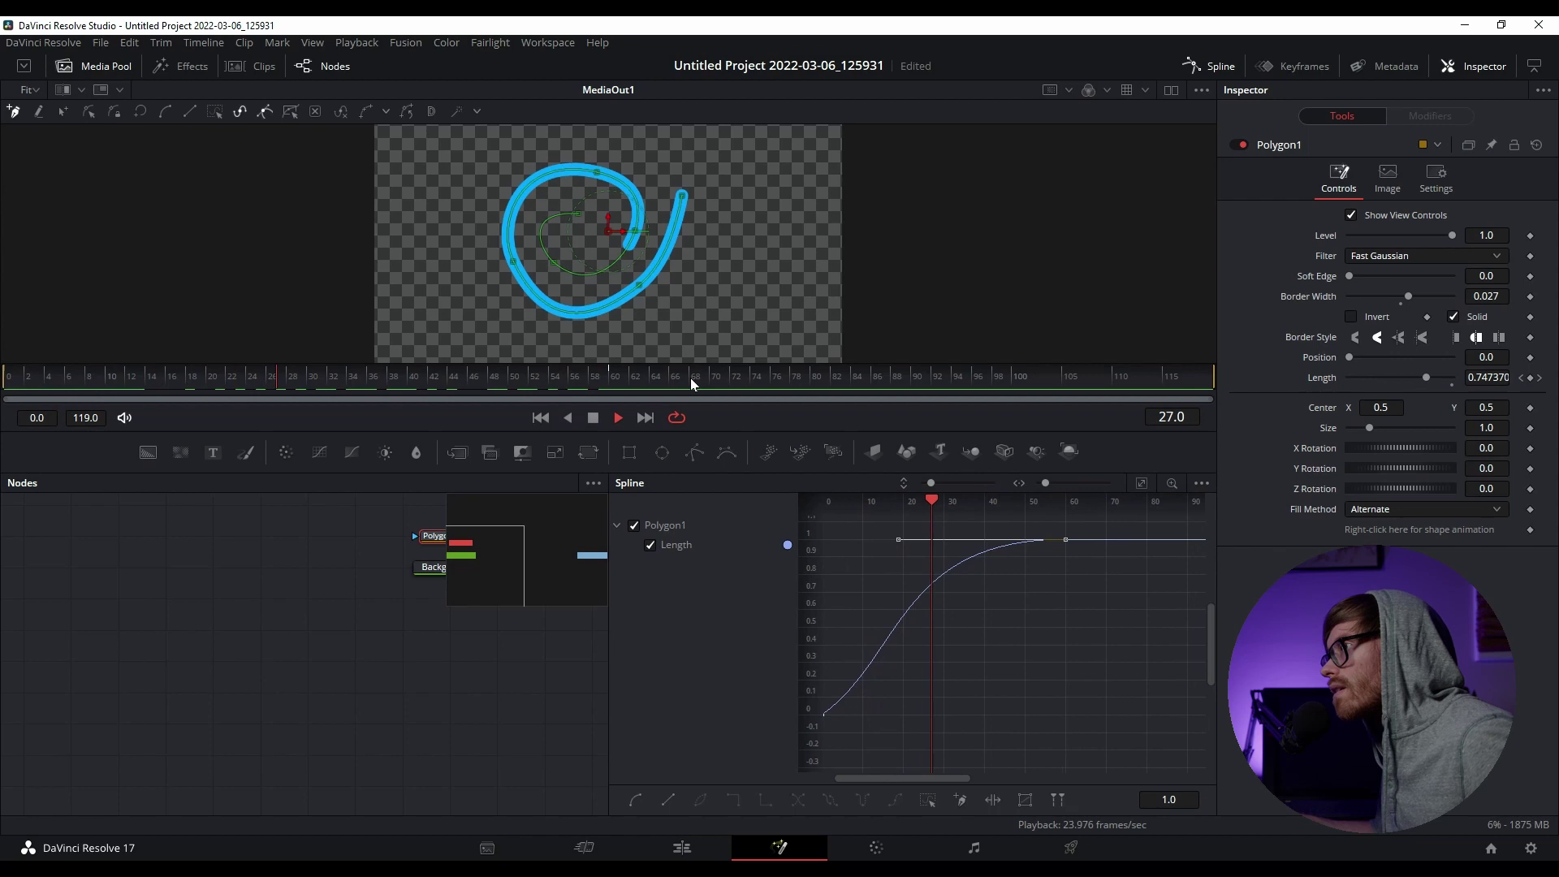
pyautogui.press('space')
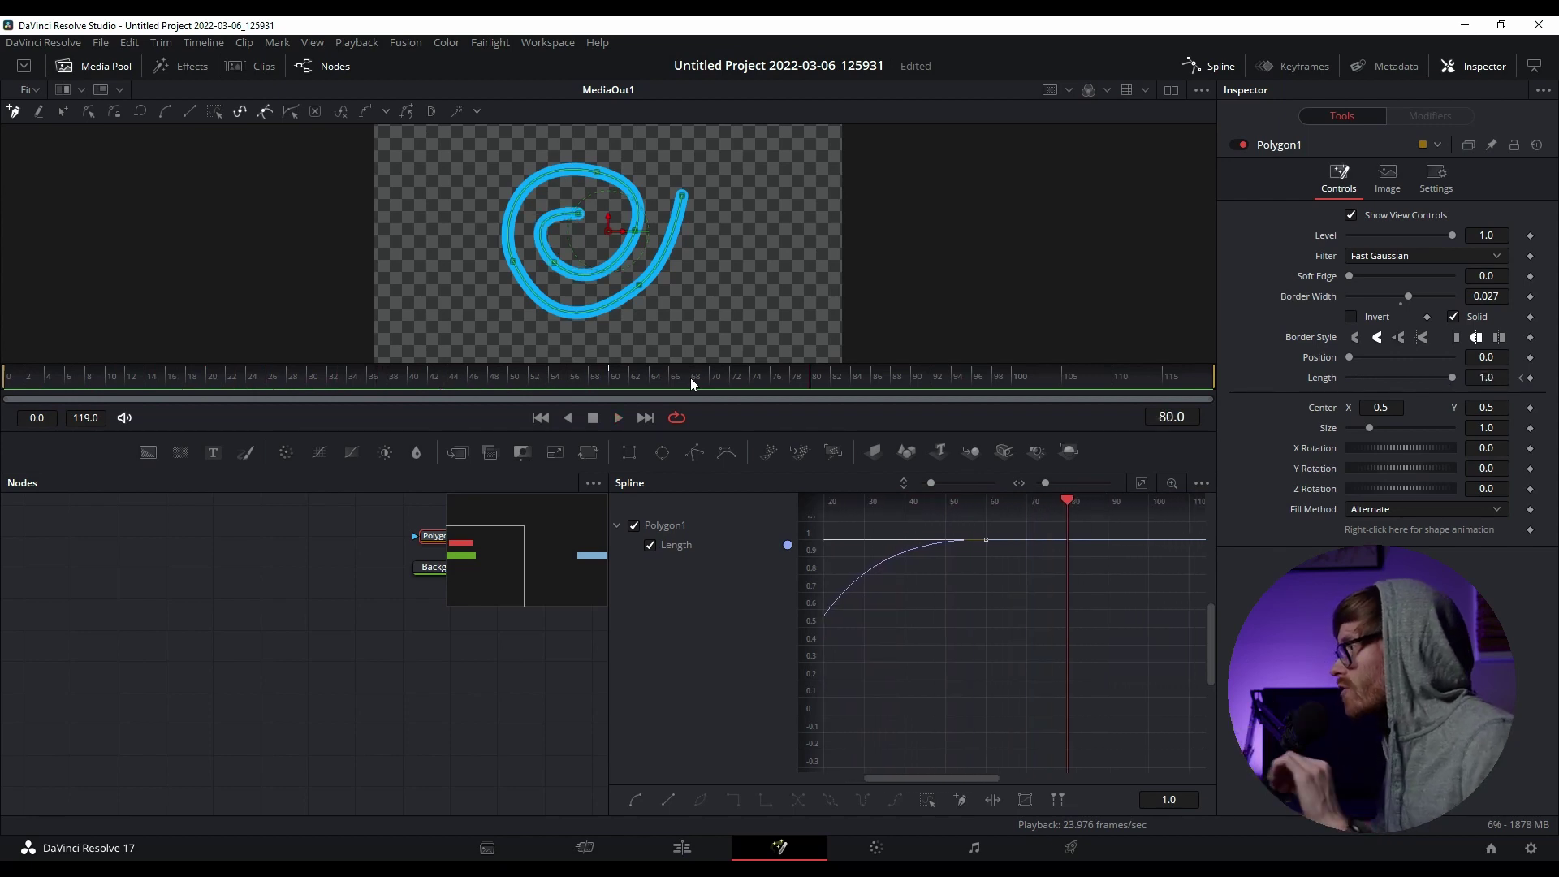
pyautogui.click(1067, 504)
pyautogui.moveTo(971, 508); pyautogui.dragTo(796, 518)
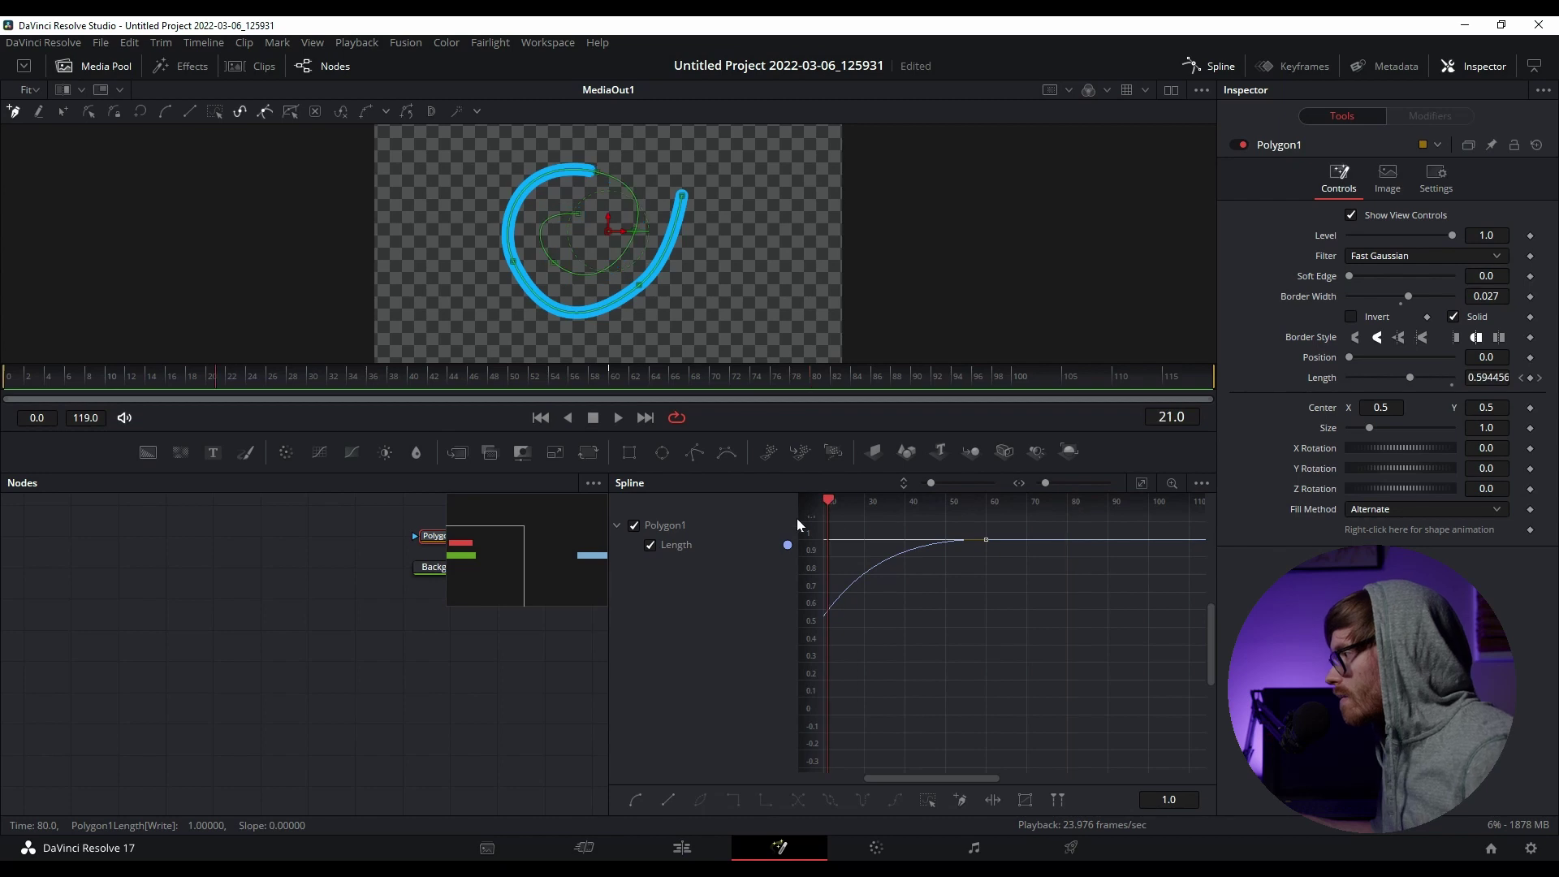
# Ease the start of the Length curve by pulling the frame 0 keyframe's handle out flat to about frame 35.
pyautogui.moveTo(937, 776); pyautogui.dragTo(764, 771)
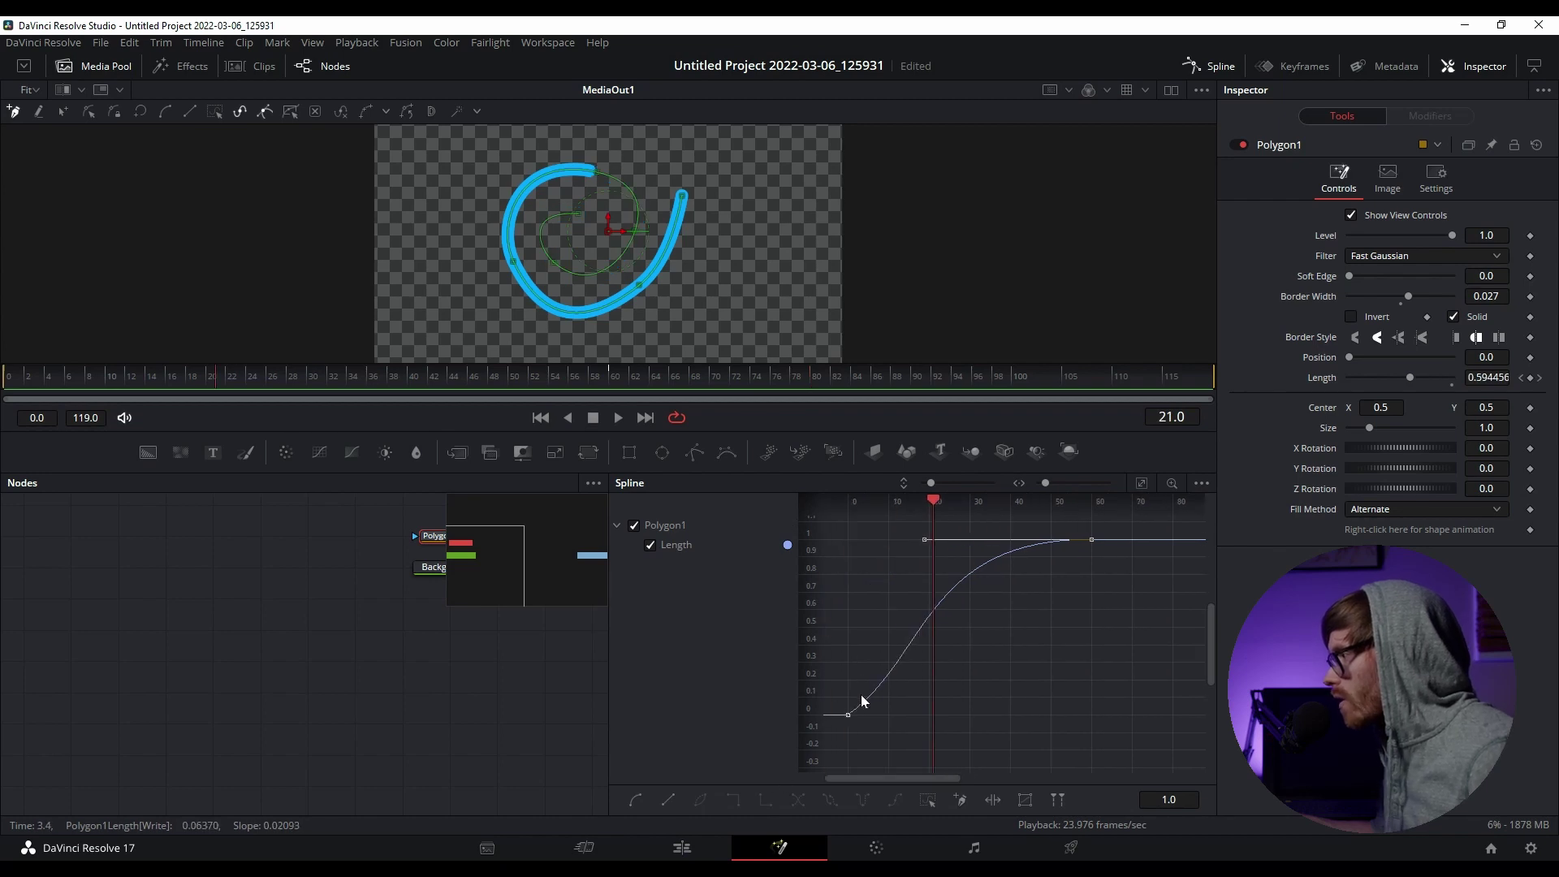
pyautogui.click(848, 716)
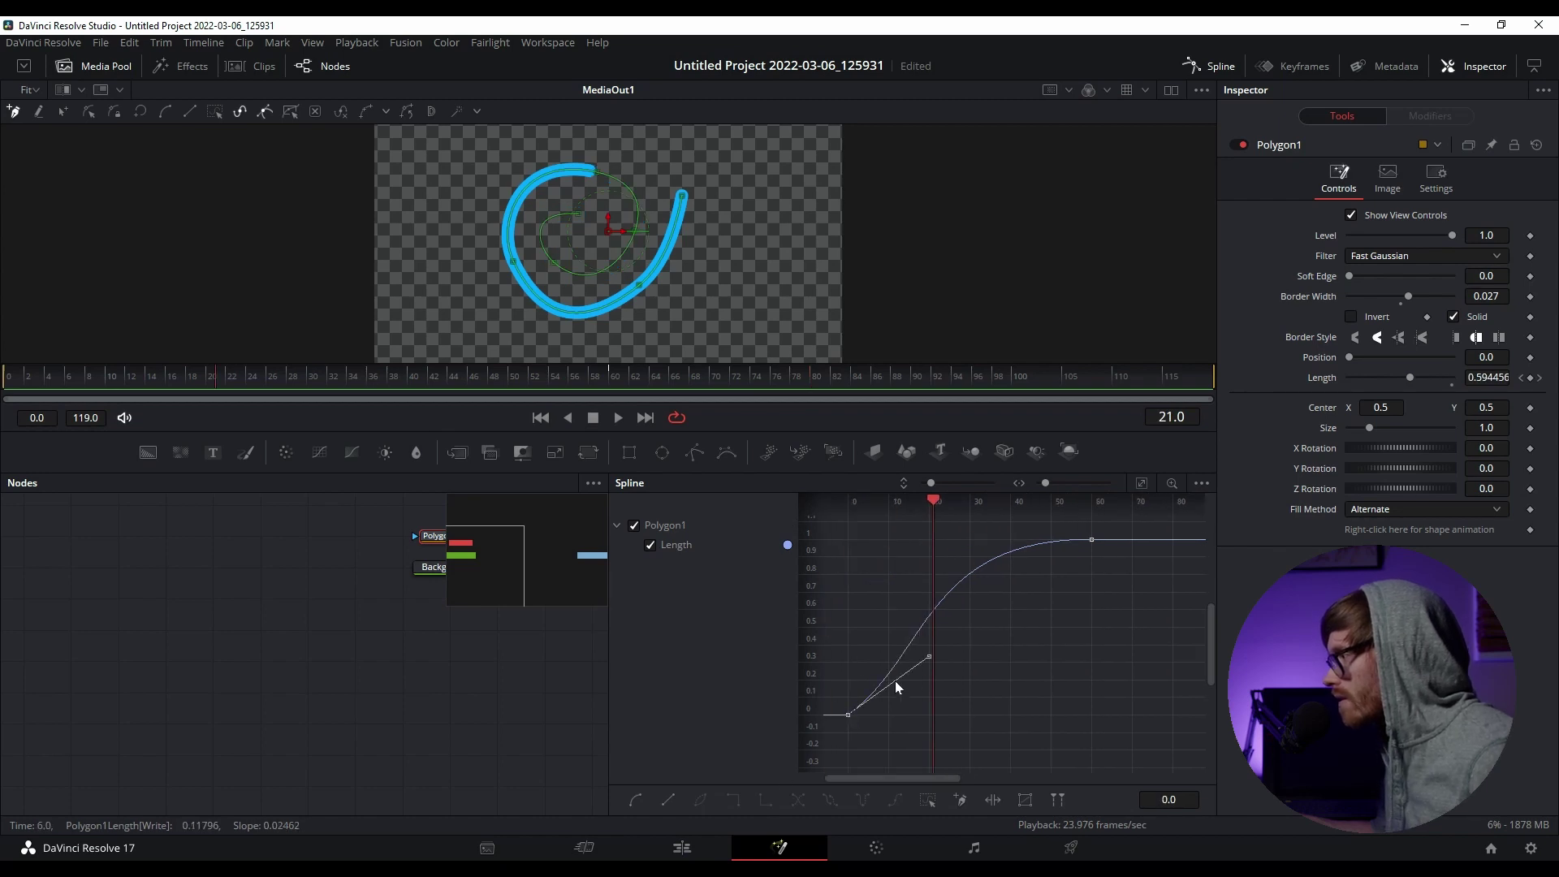
pyautogui.moveTo(934, 660); pyautogui.dragTo(988, 722)
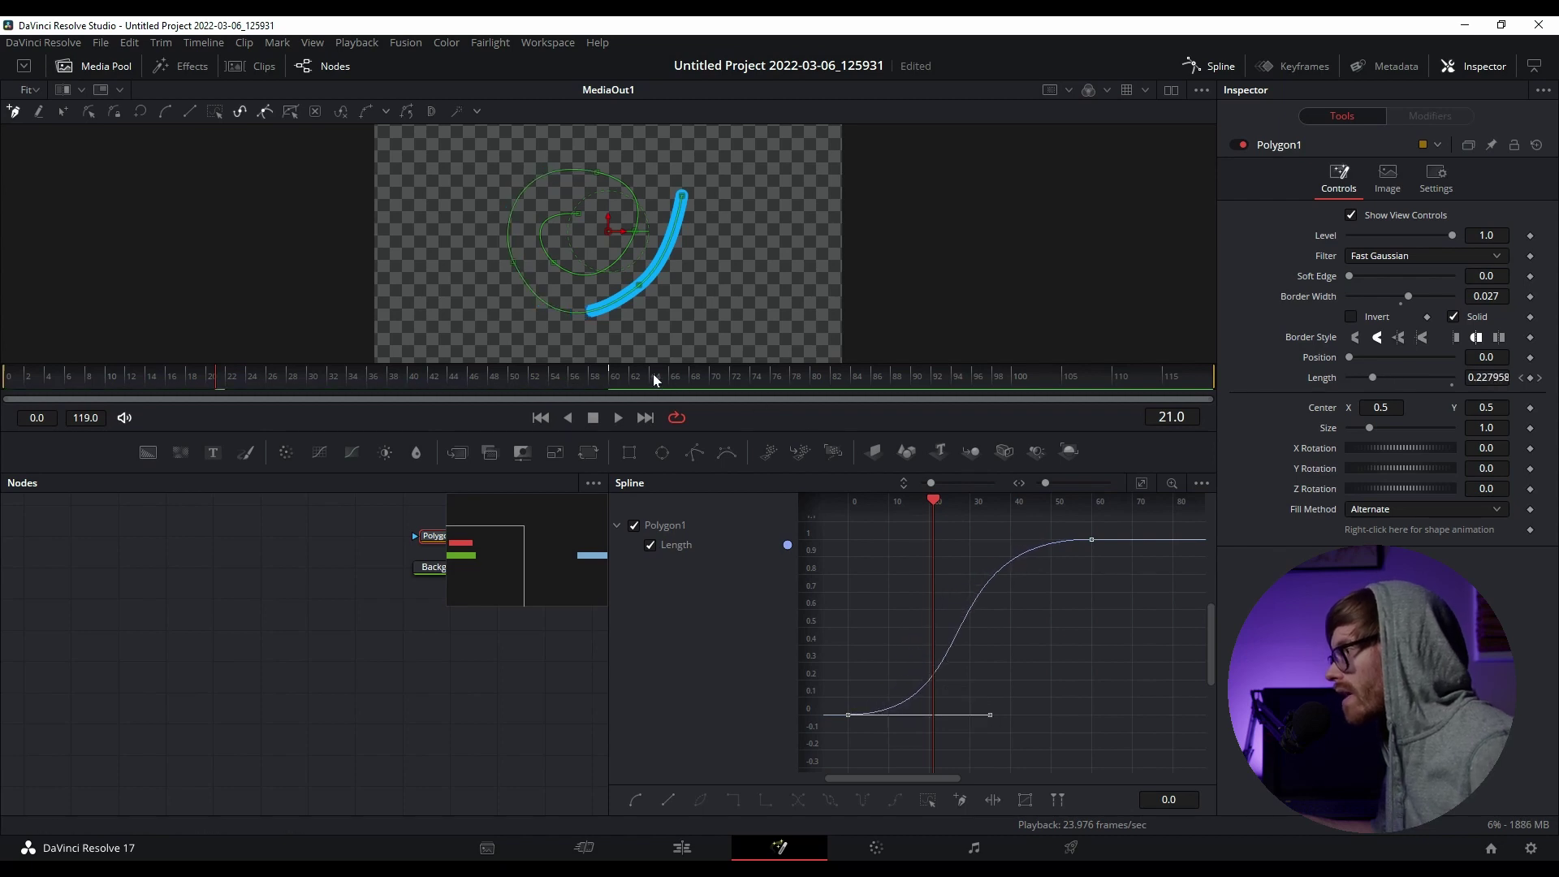
# Enlarge the viewer with the Spline editor closed and play the eased line animation from frame 0.
pyautogui.moveTo(651, 373); pyautogui.dragTo(4, 375)
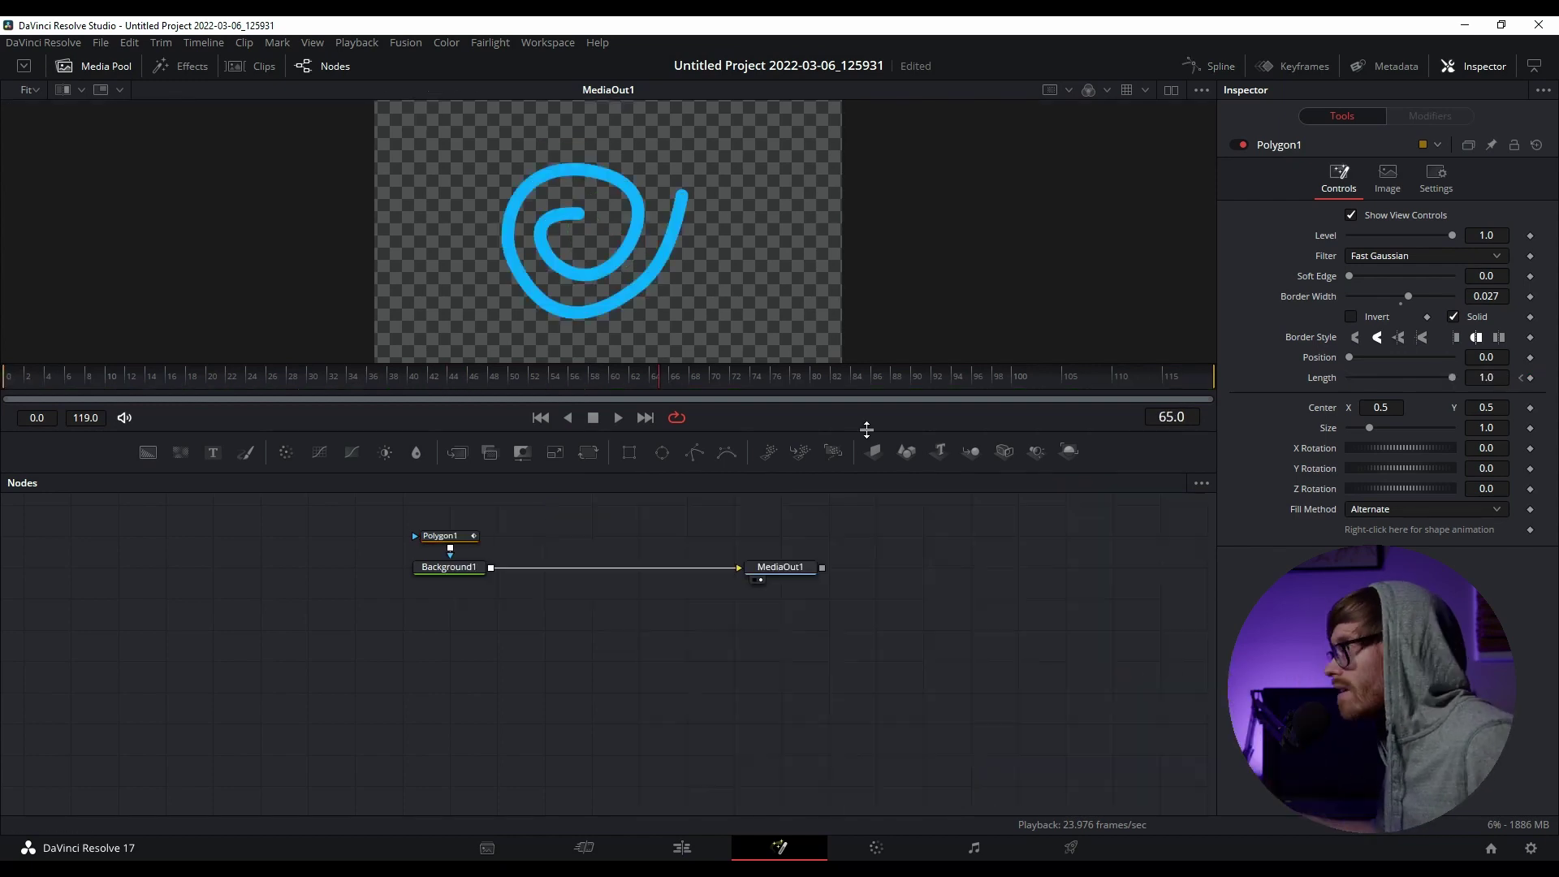
pyautogui.moveTo(894, 430); pyautogui.dragTo(894, 615)
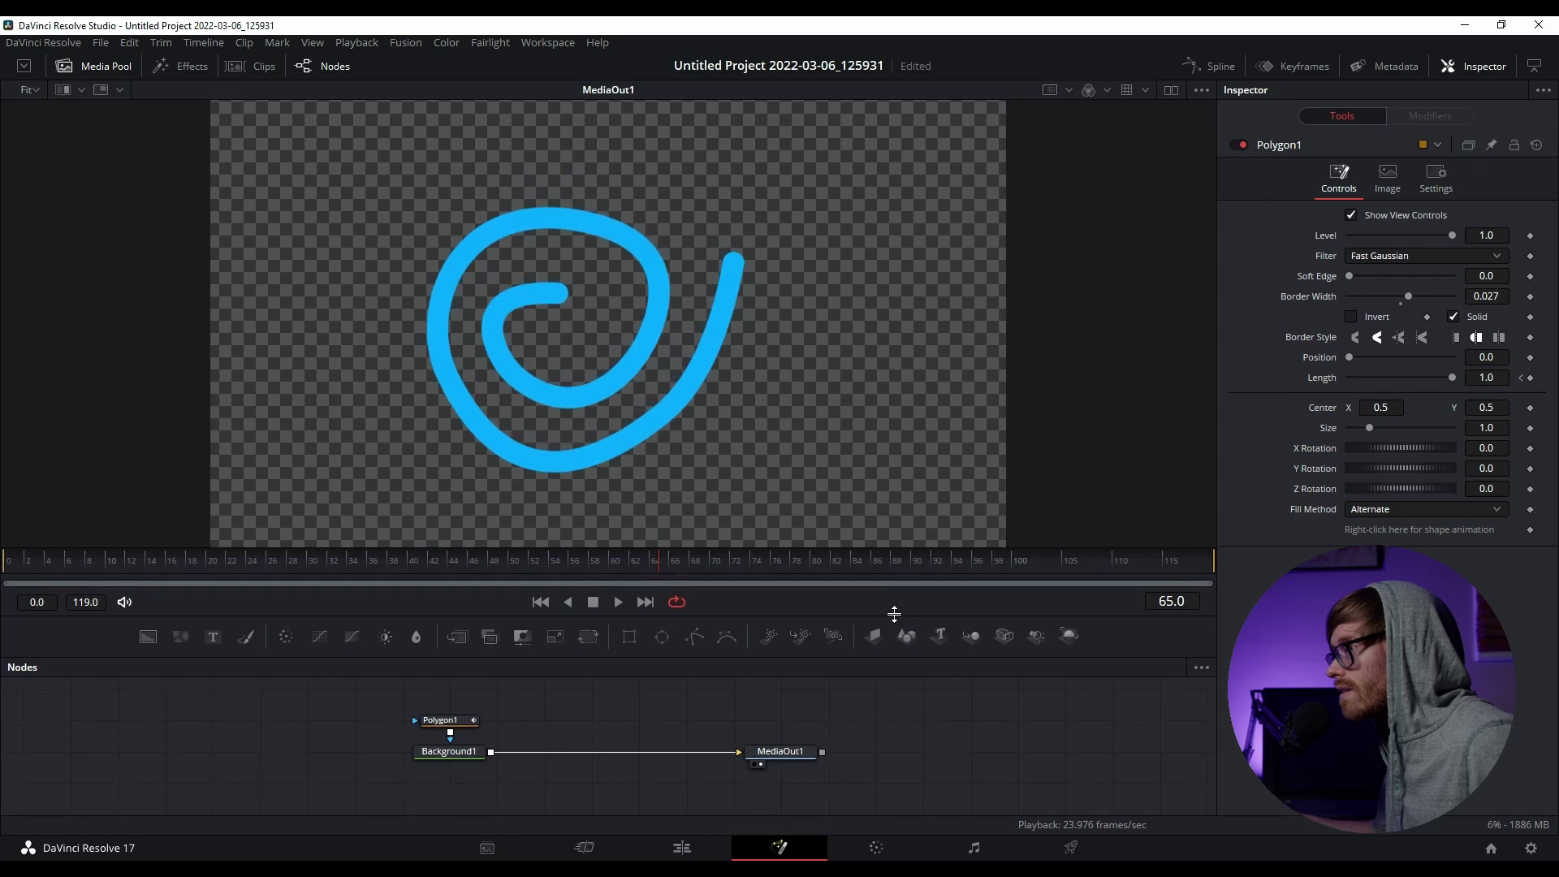
pyautogui.moveTo(566, 563); pyautogui.dragTo(8, 560)
pyautogui.press('space')
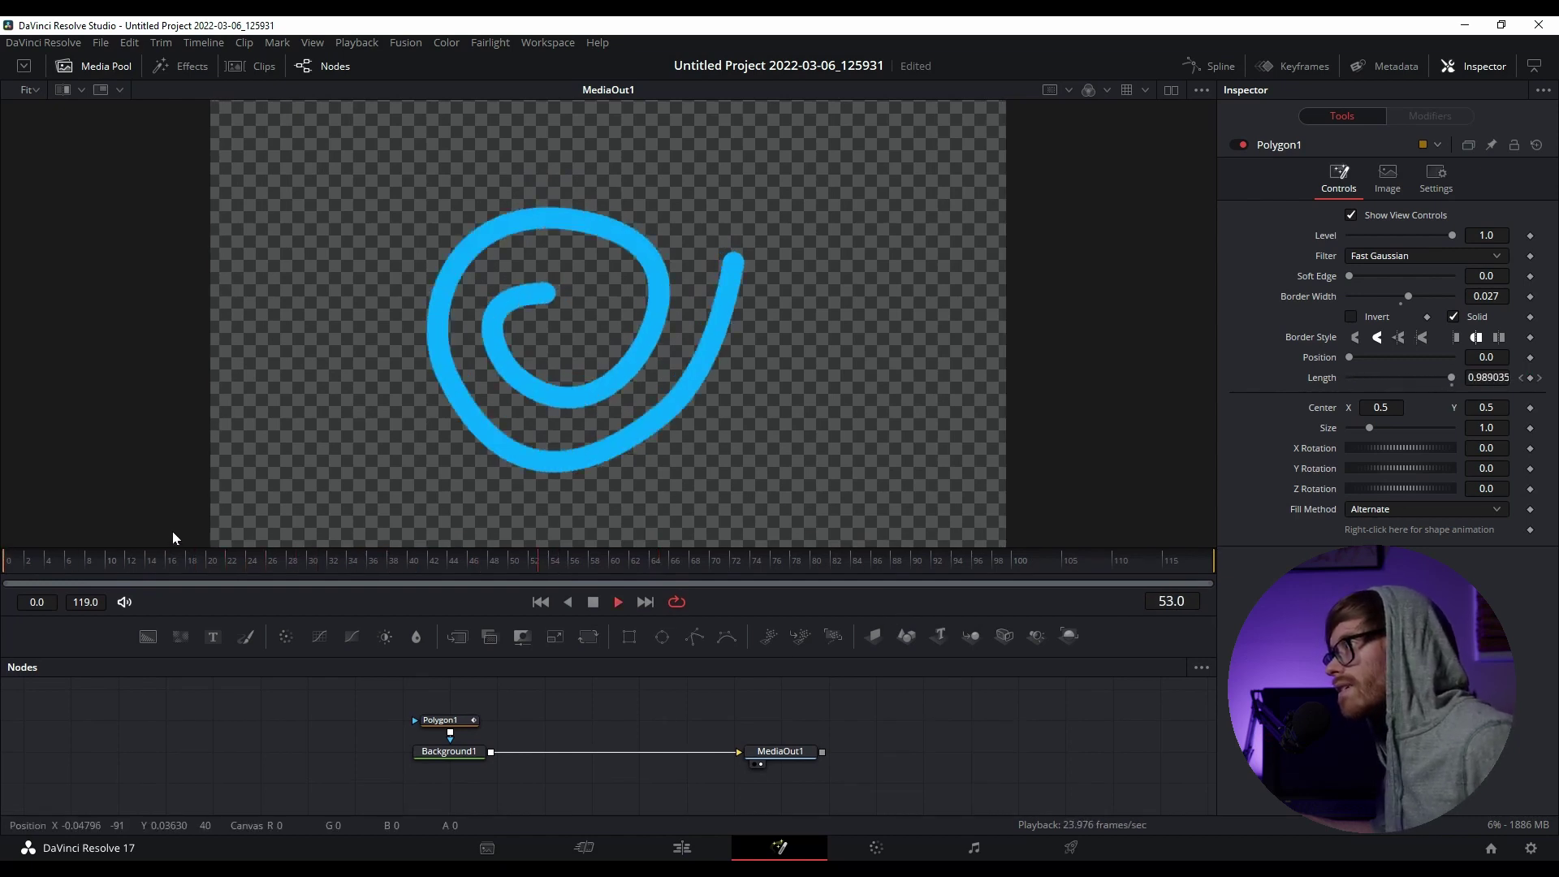
pyautogui.press('space')
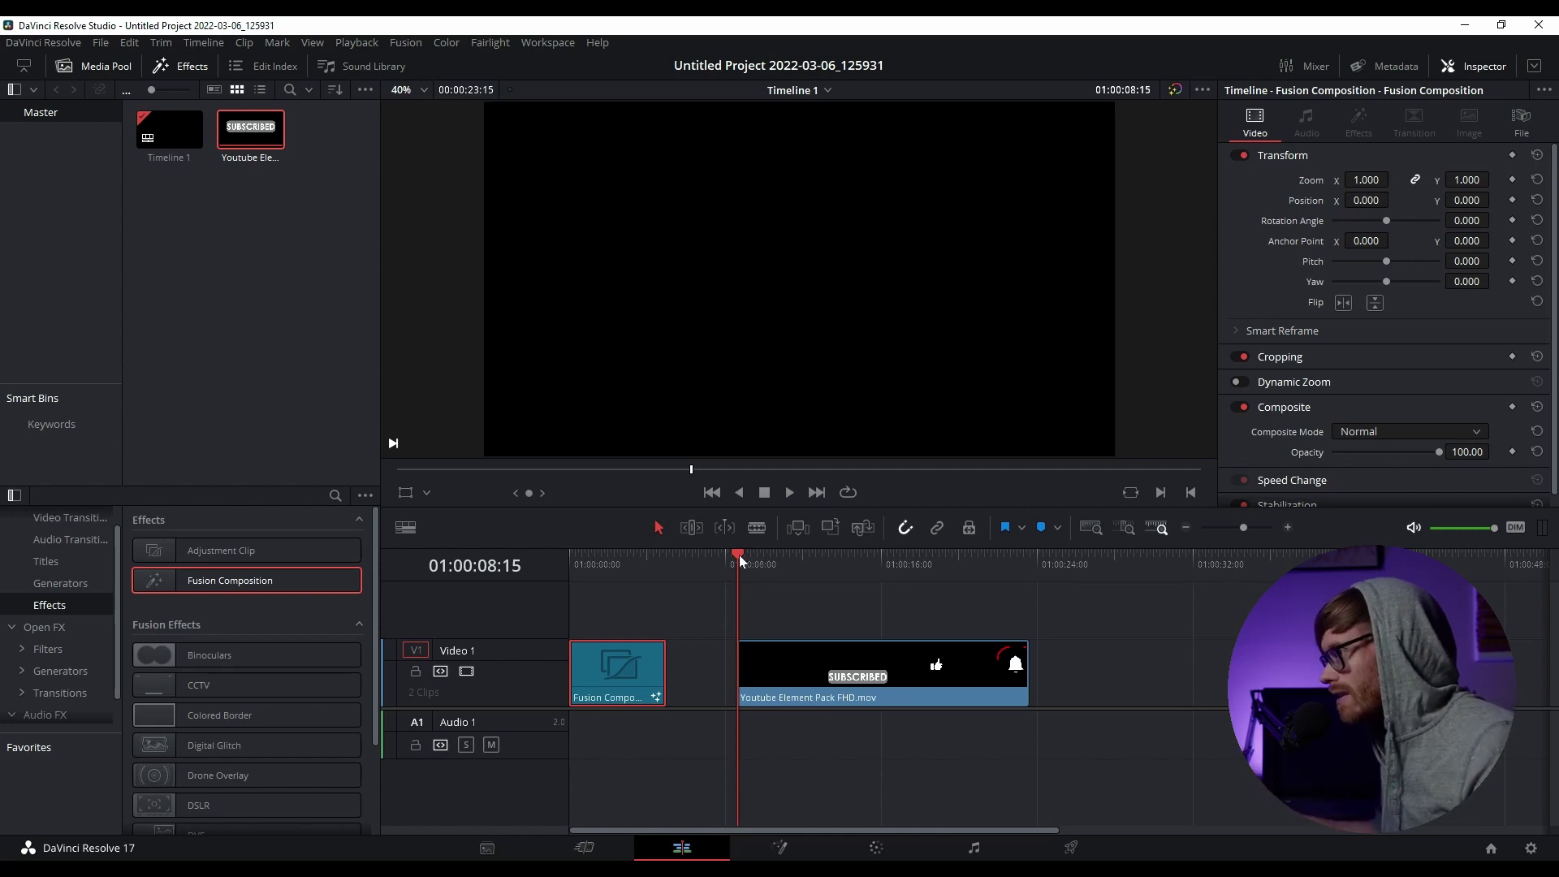
# Select the Youtube Element Pack FHD.mov clip on the Edit page timeline and play it from 01:00:08:15.
pyautogui.click(794, 679)
pyautogui.click(801, 694)
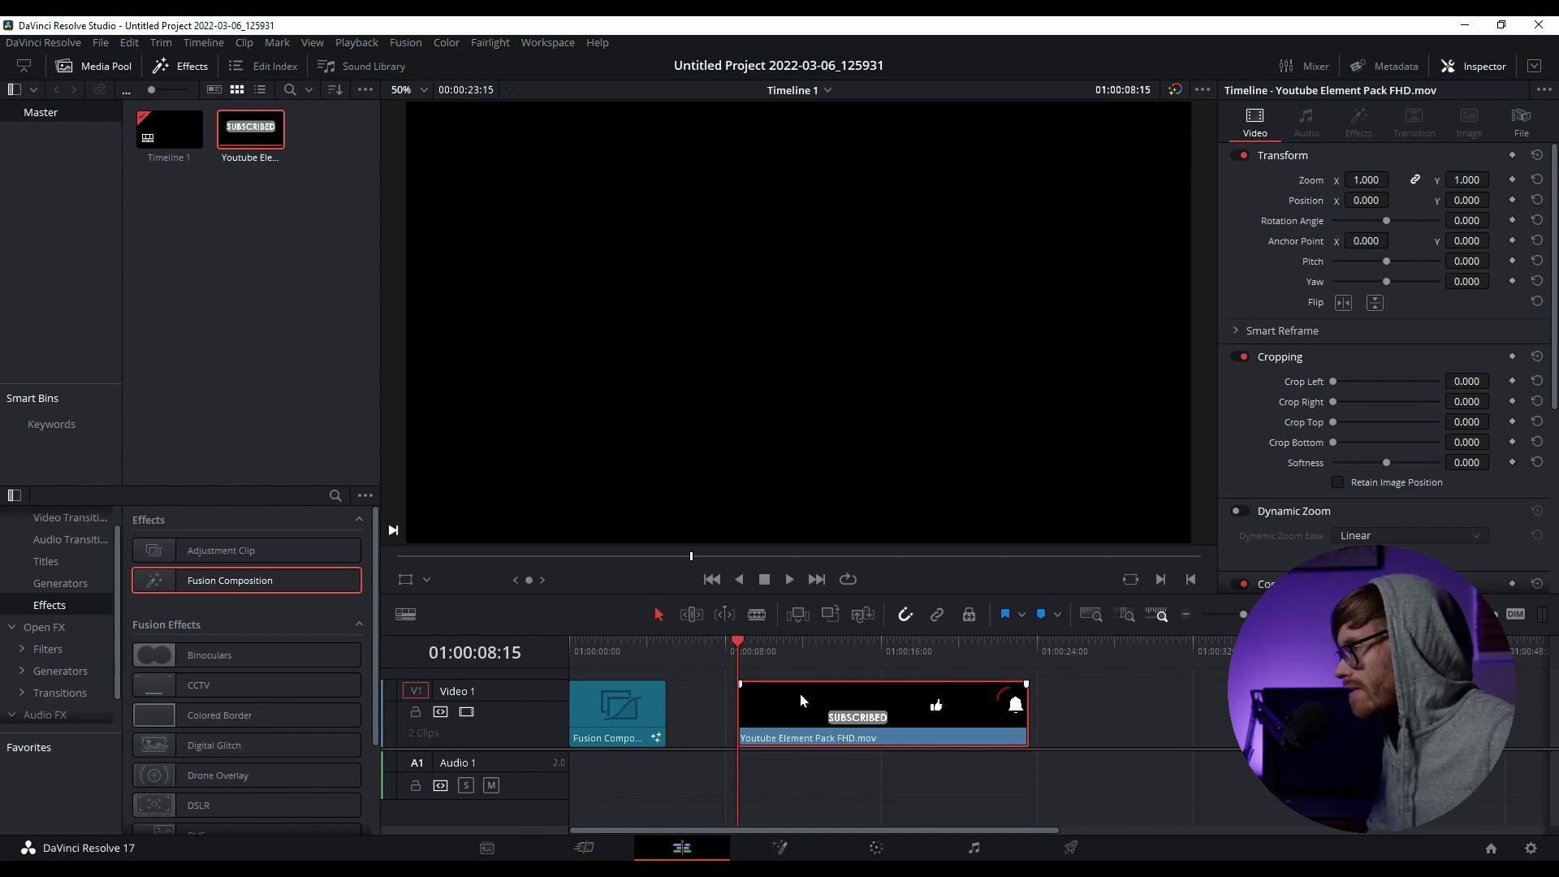
pyautogui.press('space')
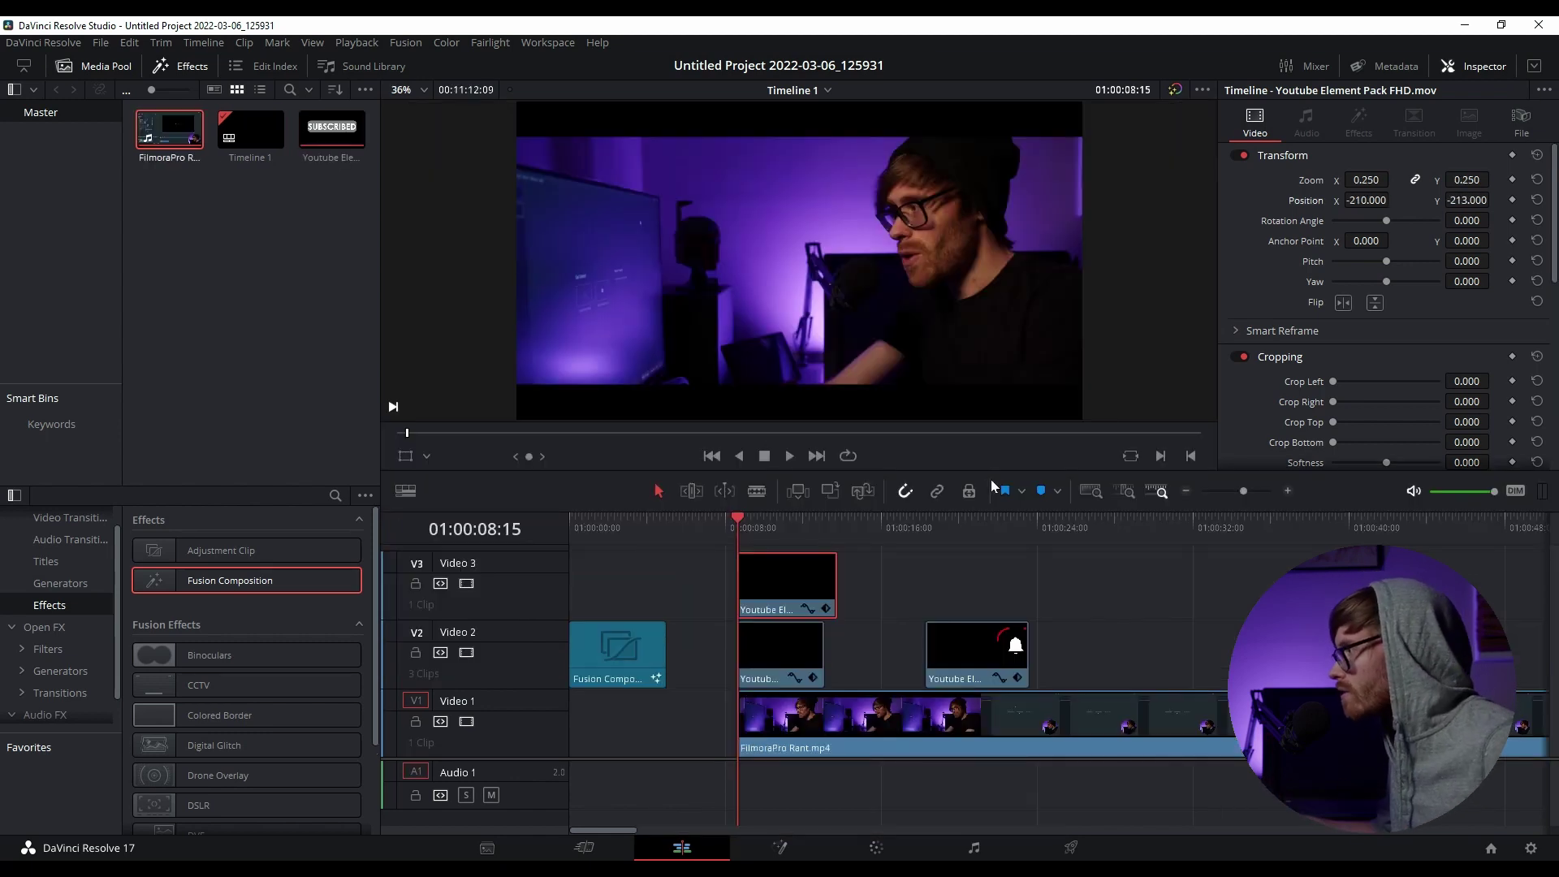
# Enlarge the viewer and play the subscribe and thumbs-up overlays over FilmoraPro Rant.mp4 from 01:00:08:15.
pyautogui.moveTo(995, 471); pyautogui.dragTo(980, 520)
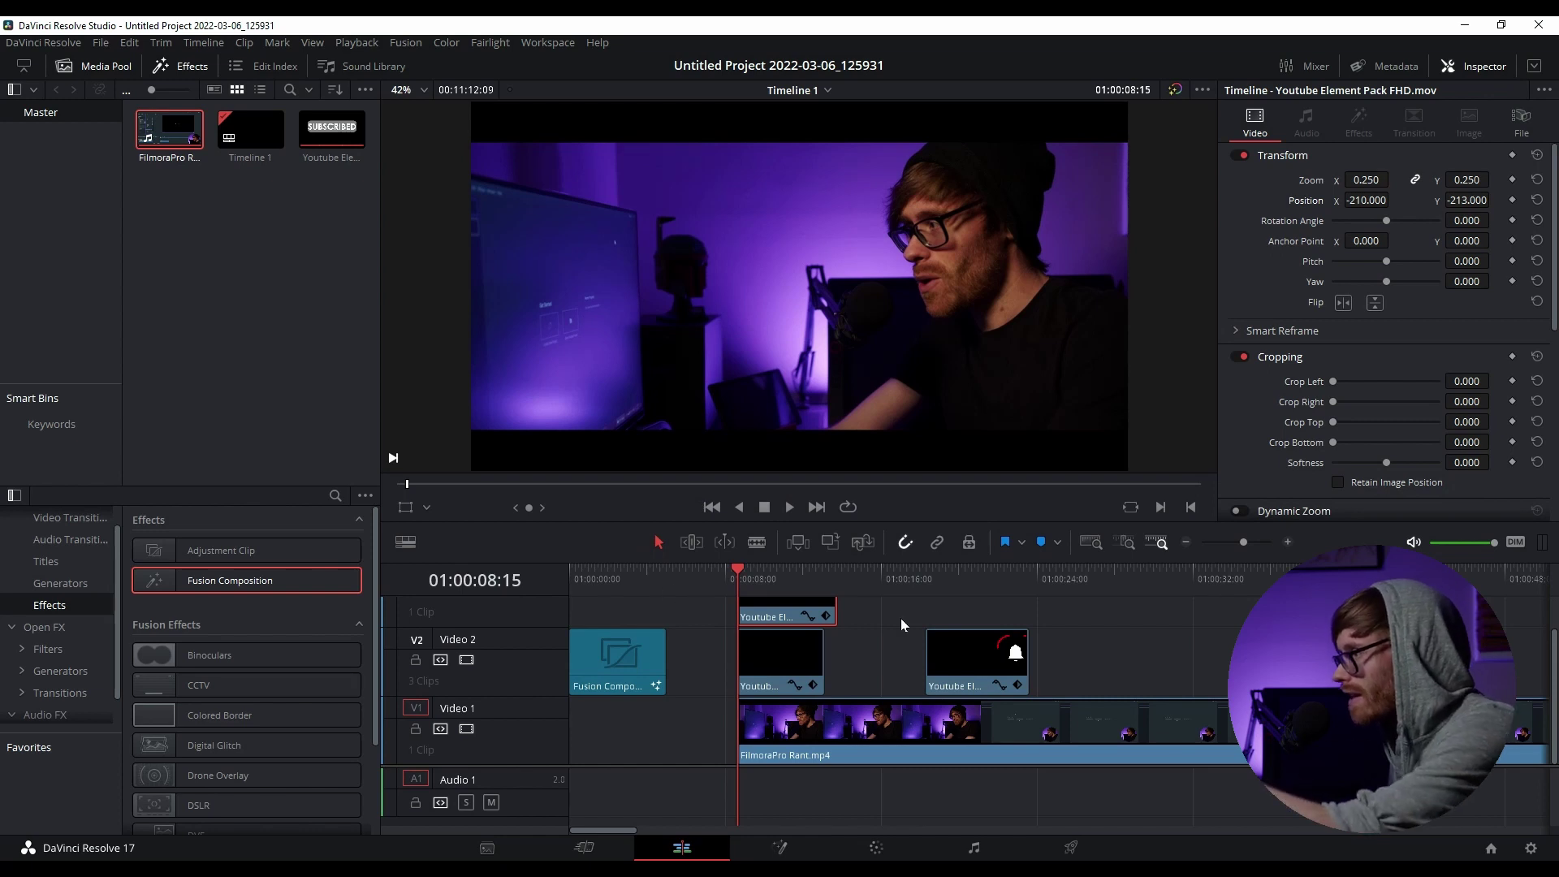
pyautogui.scroll(2, 900, 617)
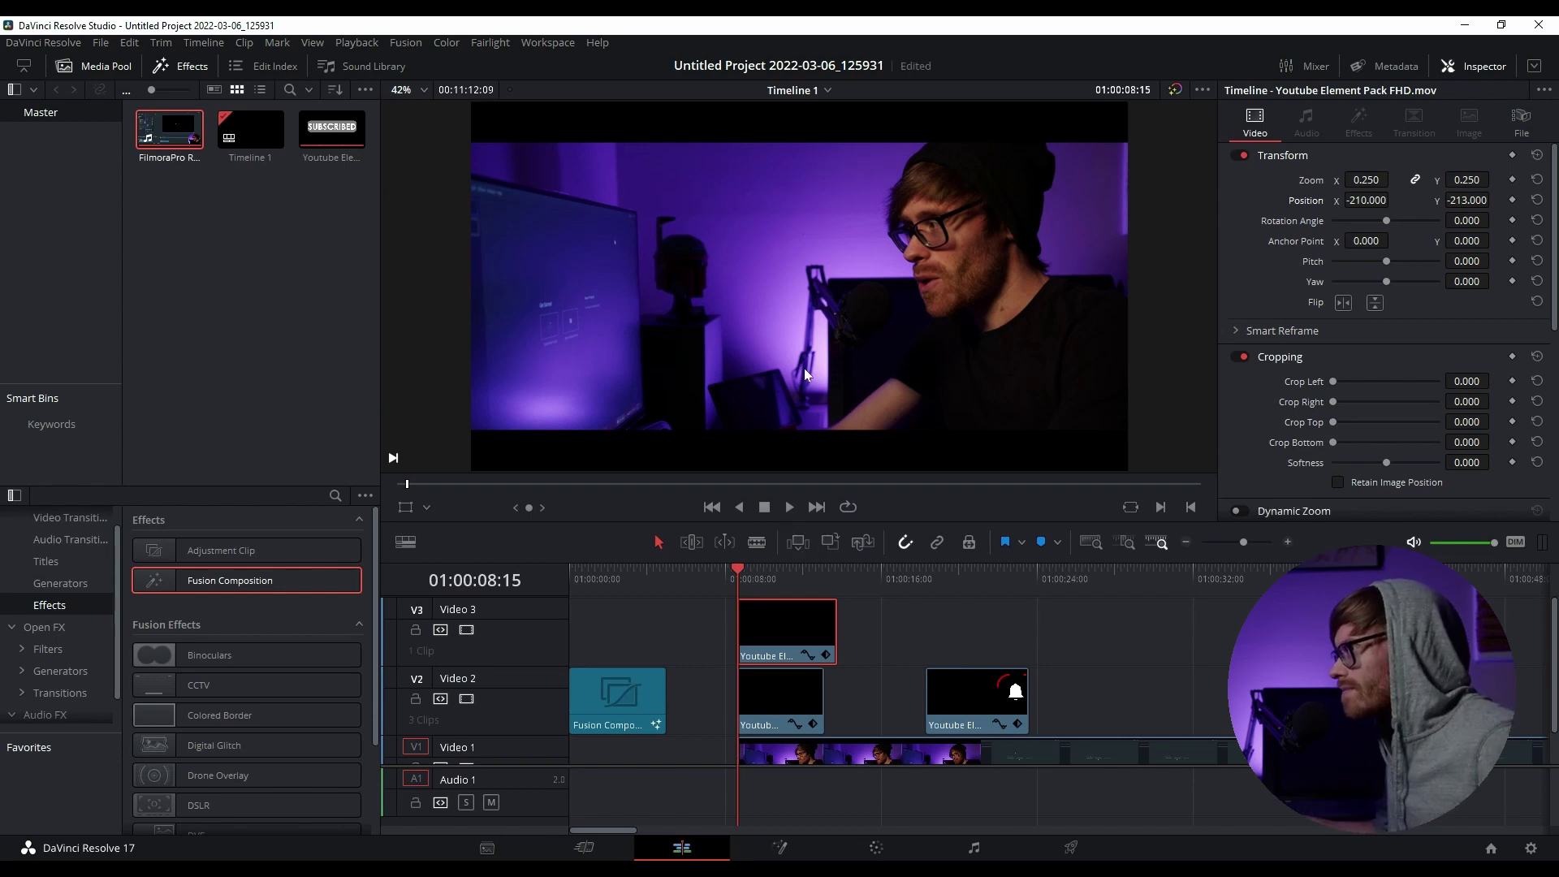
pyautogui.click(789, 507)
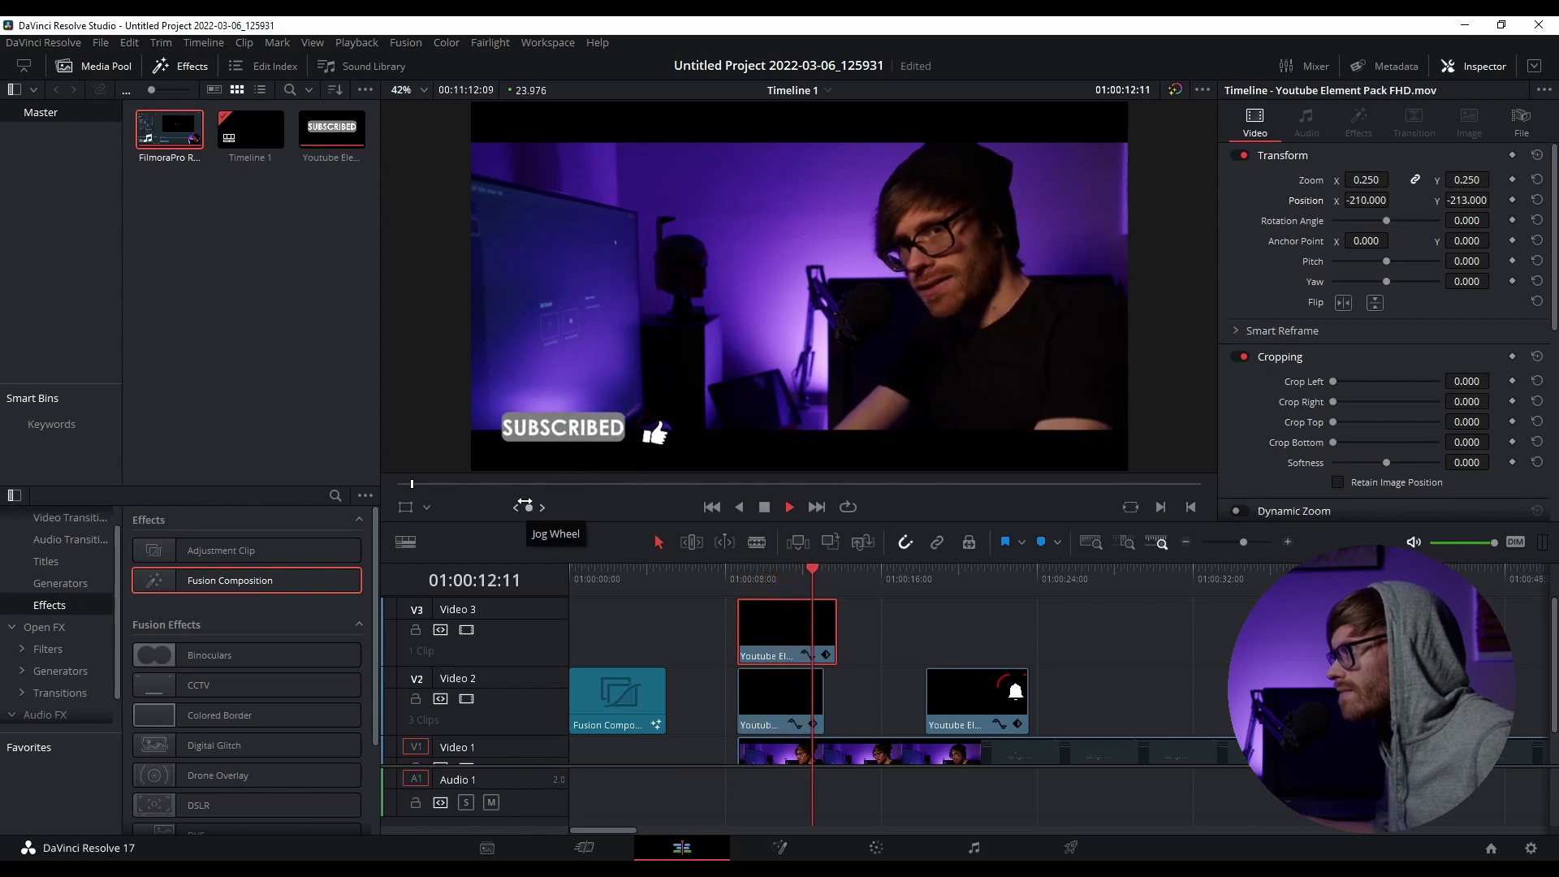
# Set the Video 3 overlay's Position X to -185 at 01:00:11:18 and replay the overlays from their start.
pyautogui.moveTo(787, 568); pyautogui.dragTo(799, 568)
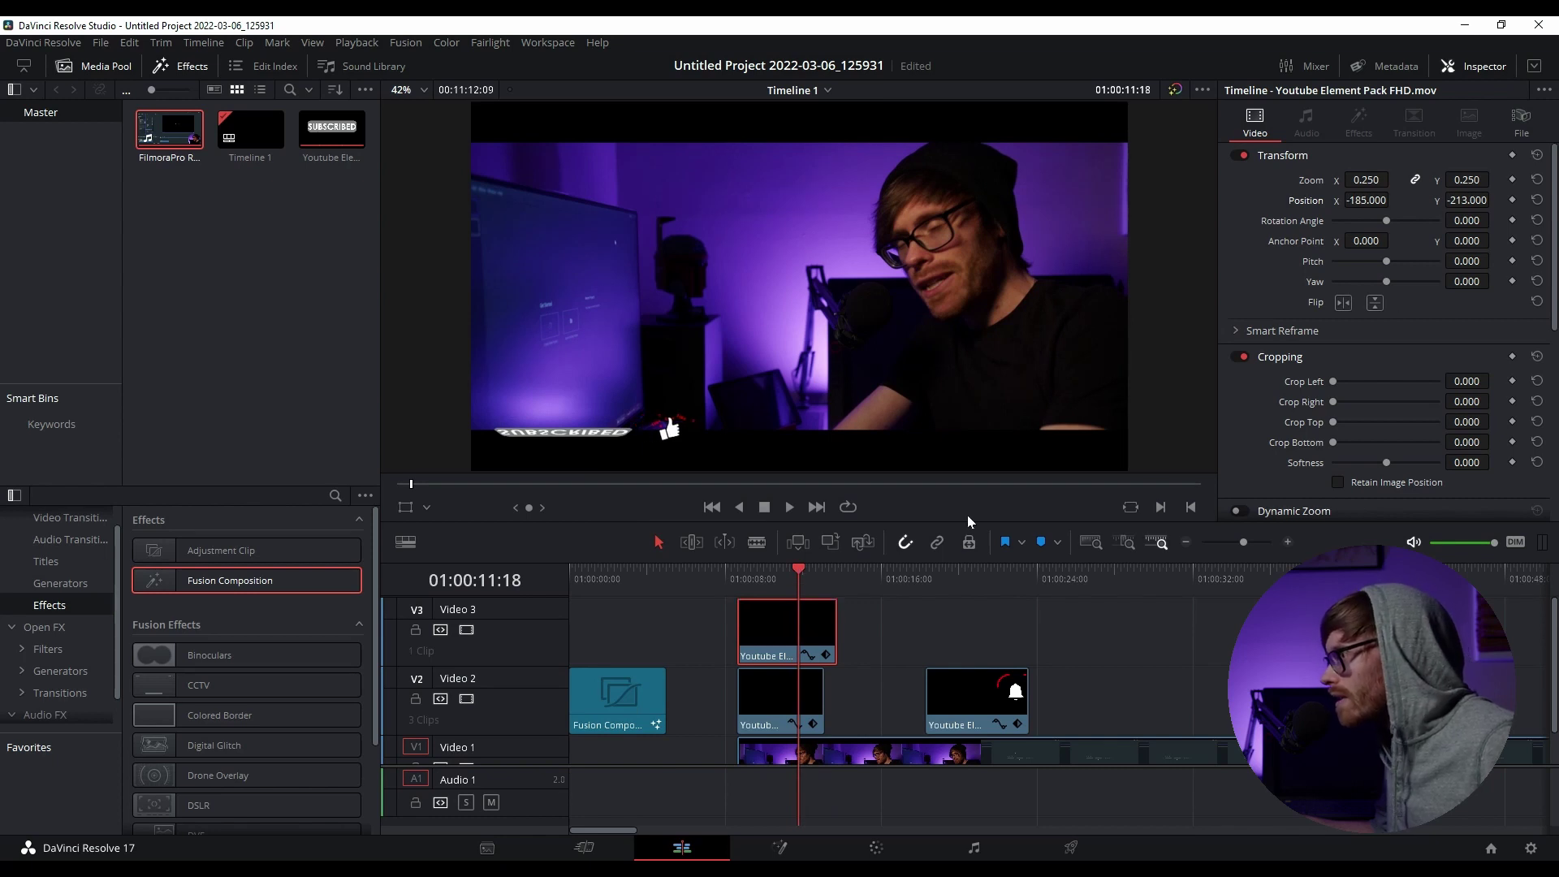
pyautogui.moveTo(801, 568); pyautogui.dragTo(743, 573)
pyautogui.press('space')
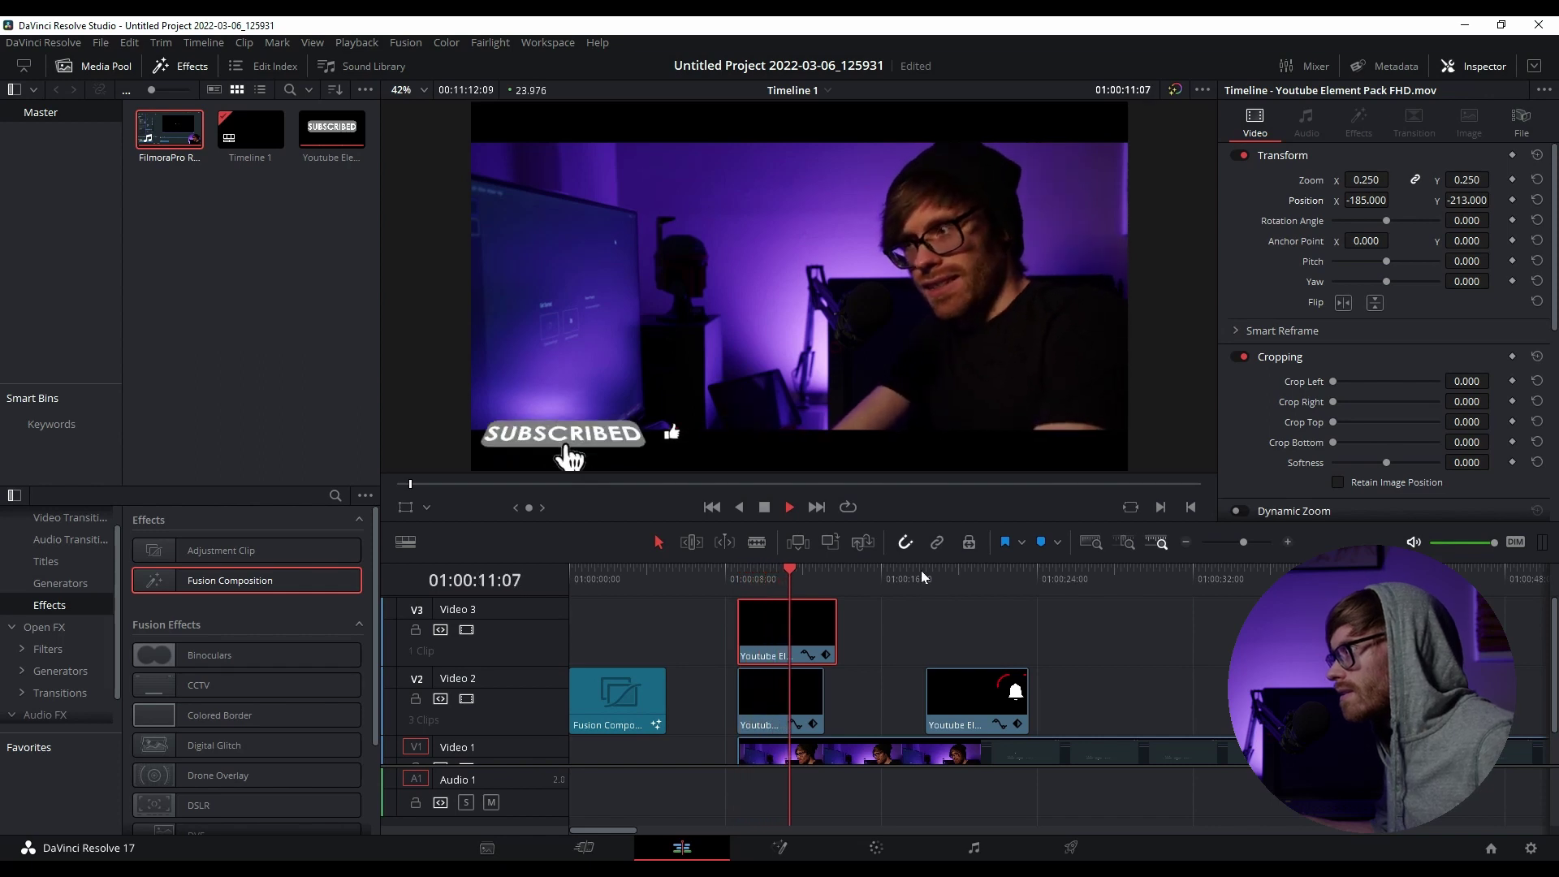
pyautogui.press('space')
# Lower the Timeline Proxy Mode resolution and replay the overlays from 01:00:08:15.
pyautogui.click(358, 42)
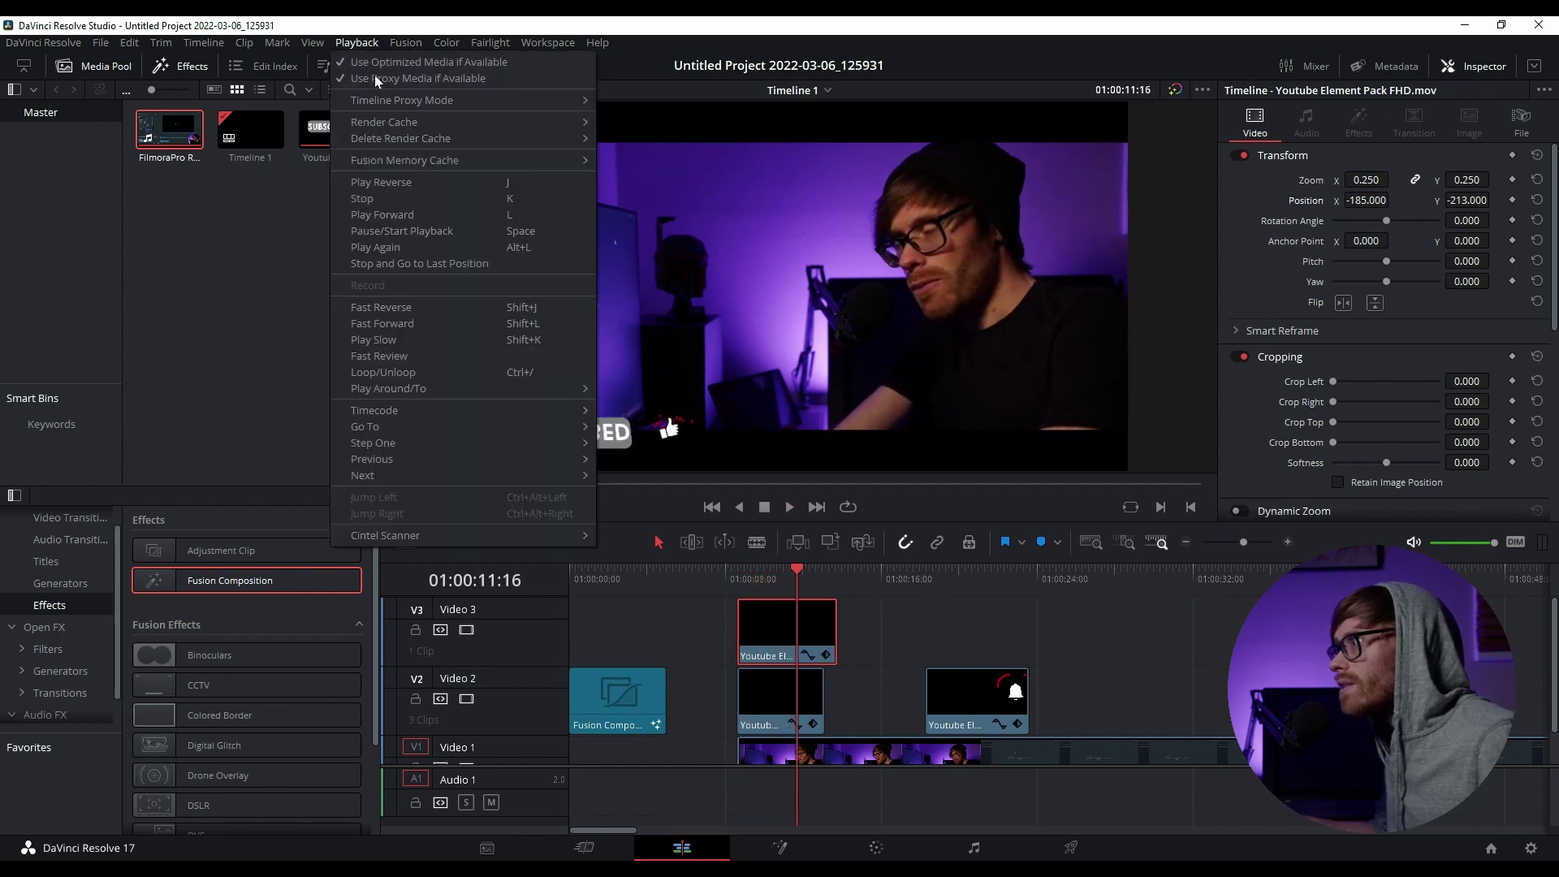
pyautogui.moveTo(388, 100)
pyautogui.click(652, 133)
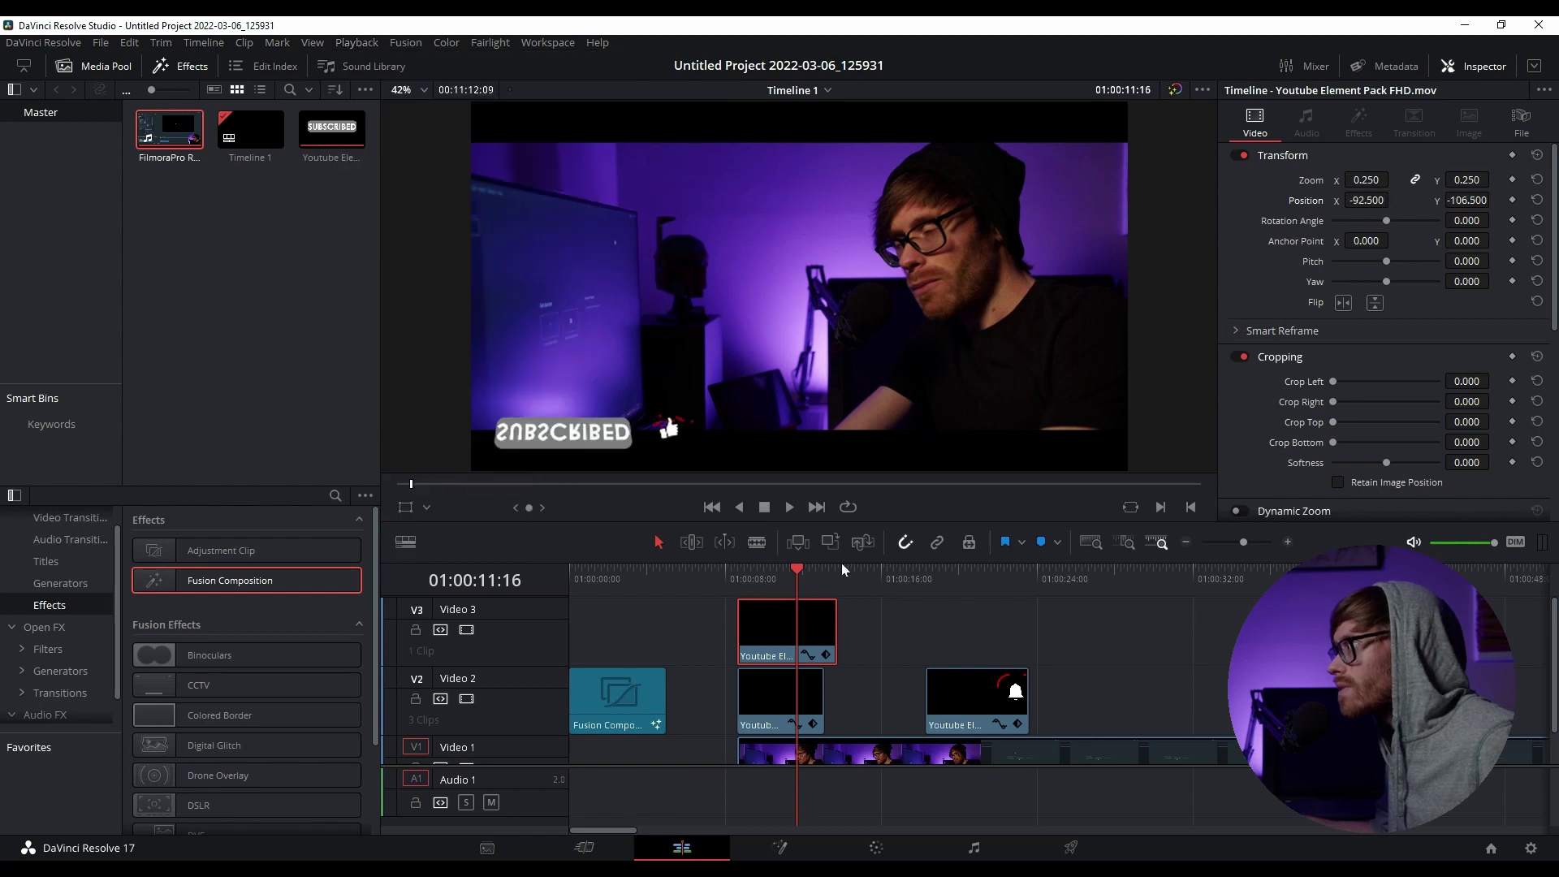
pyautogui.click(750, 571)
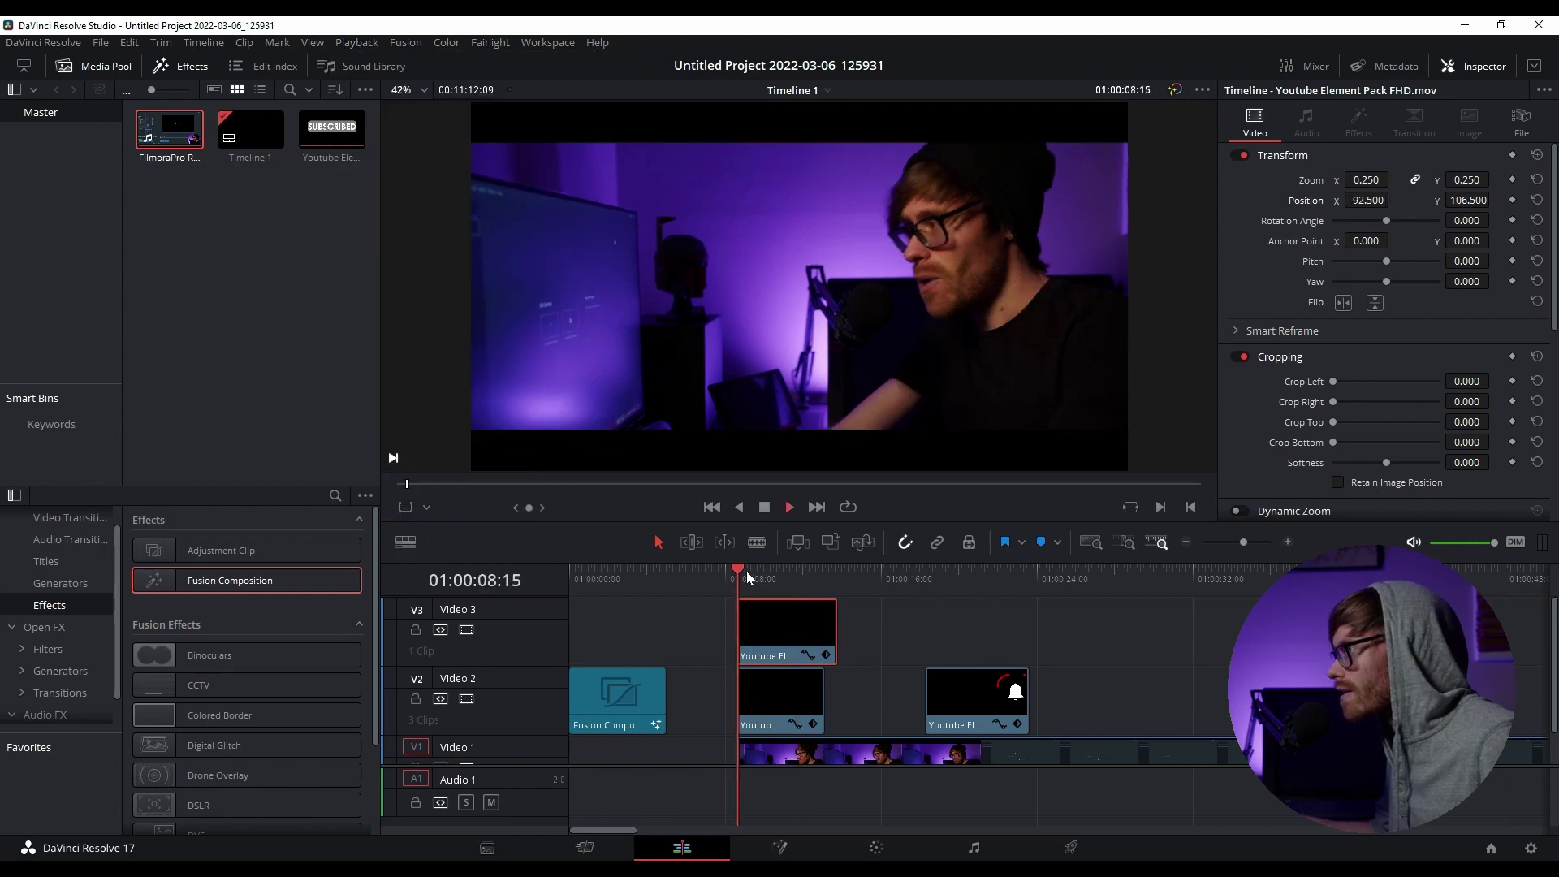
pyautogui.press('space')
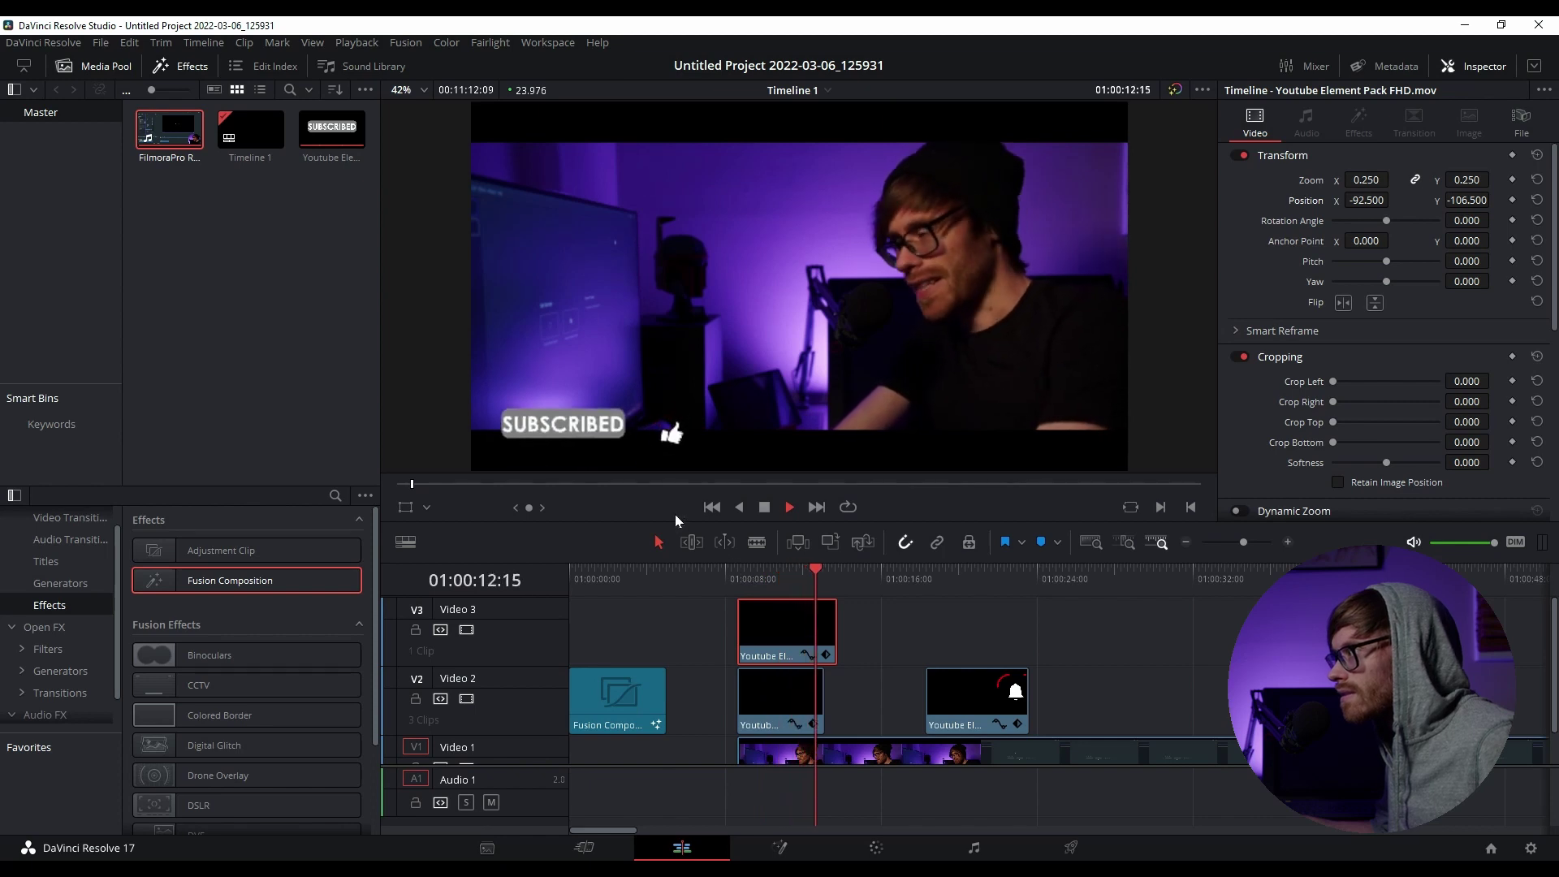
pyautogui.press('space')
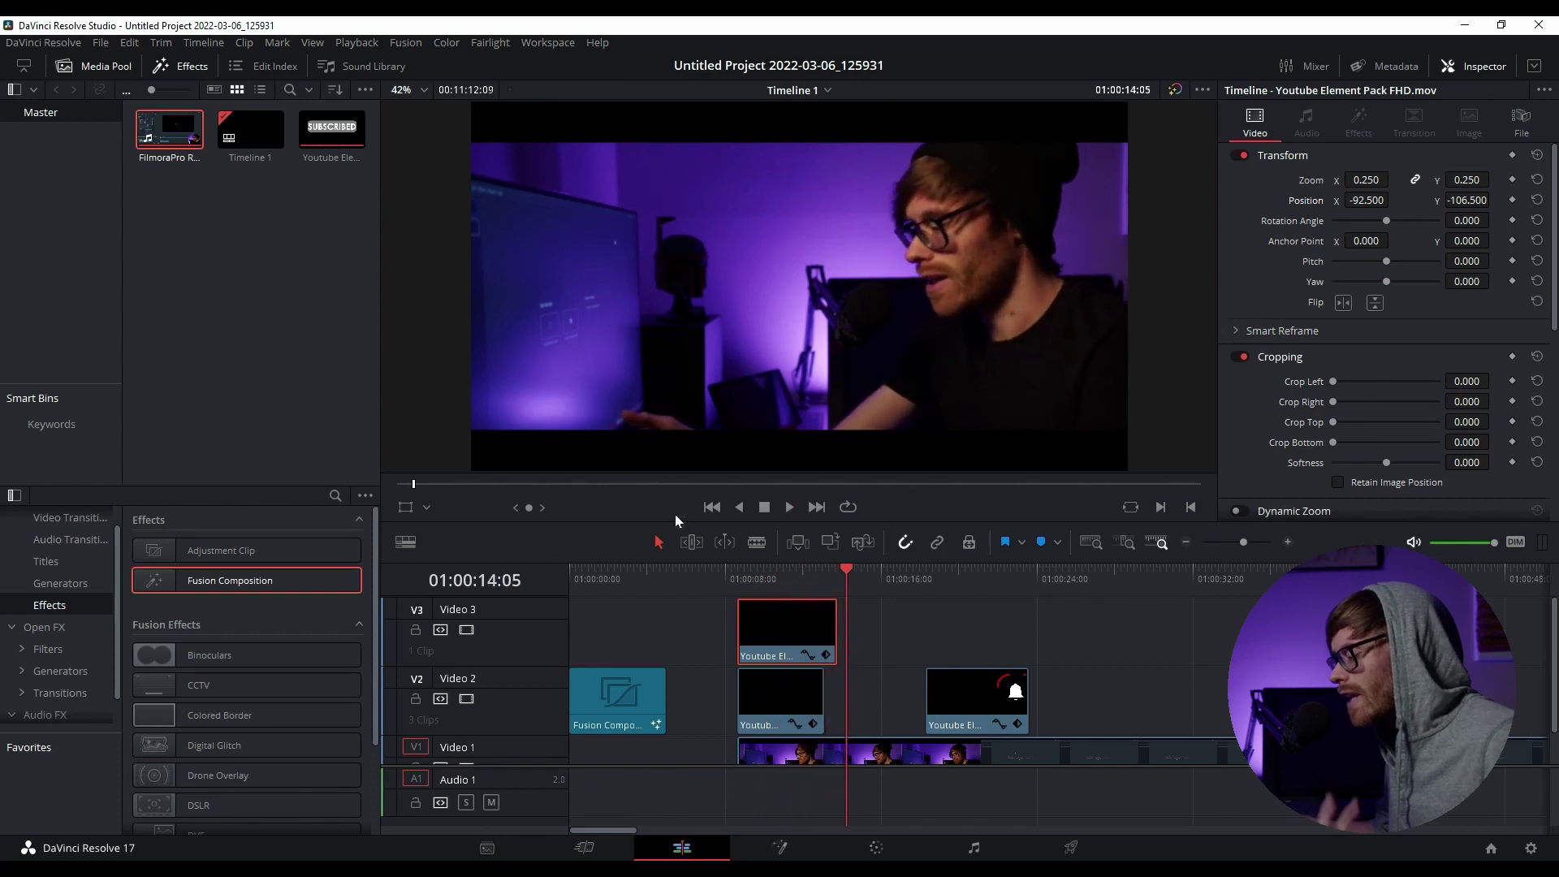